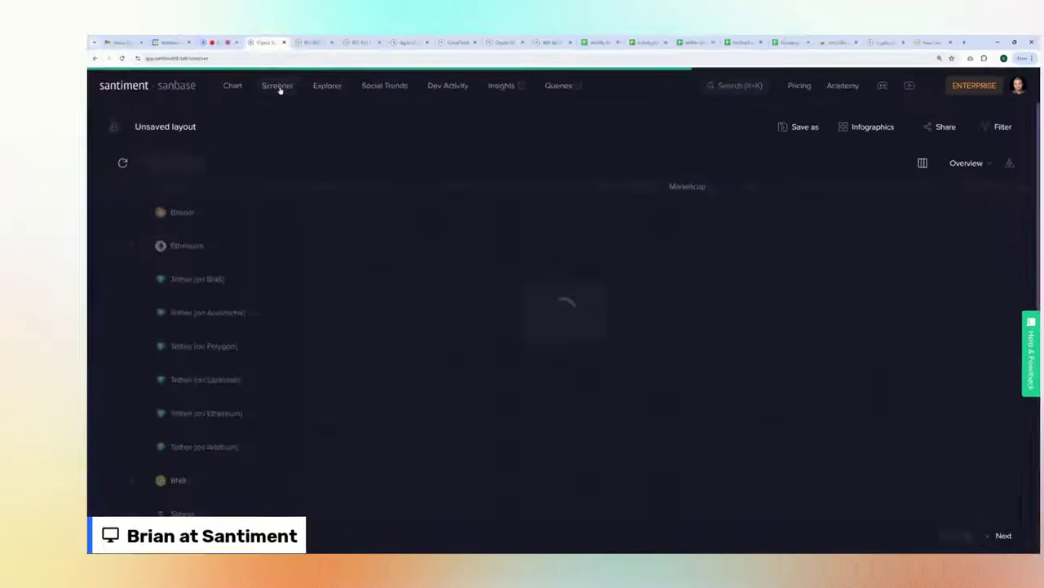
Step: Add the Price Treemap, Social Volume Treemap and Price Bar Chart infographics above the screener
left_click(873, 131)
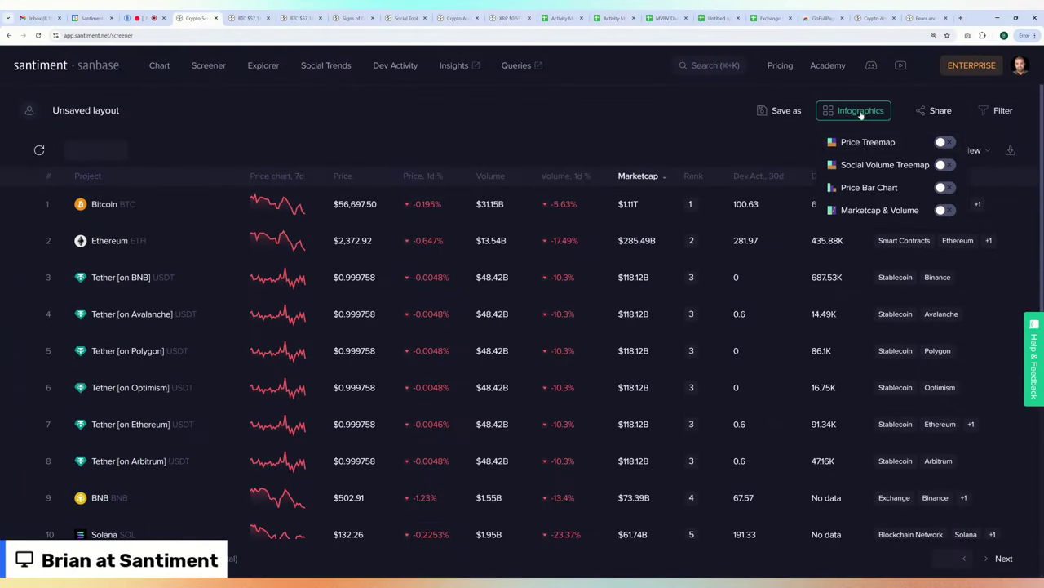
left_click(945, 142)
left_click(945, 165)
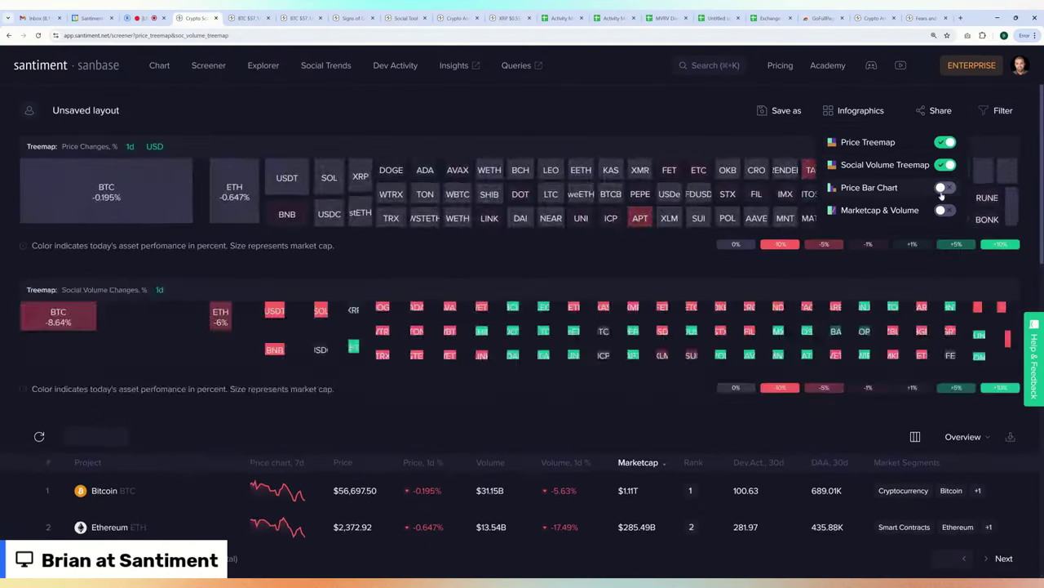
left_click(944, 187)
left_click(501, 133)
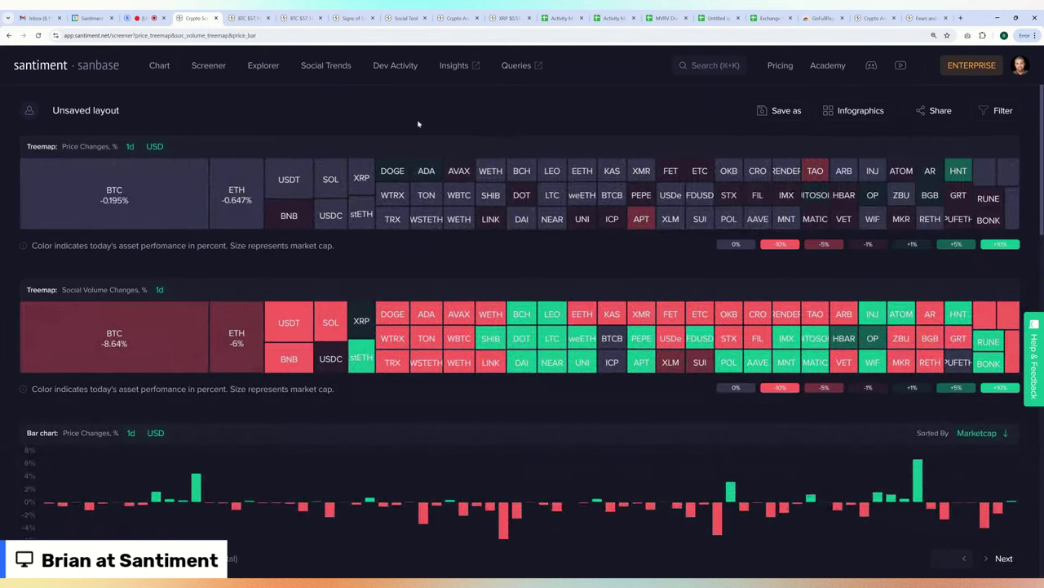
Step: Set the treemaps and price change bar chart periods to 30d
left_click(129, 146)
left_click(131, 164)
left_click(159, 290)
left_click(163, 308)
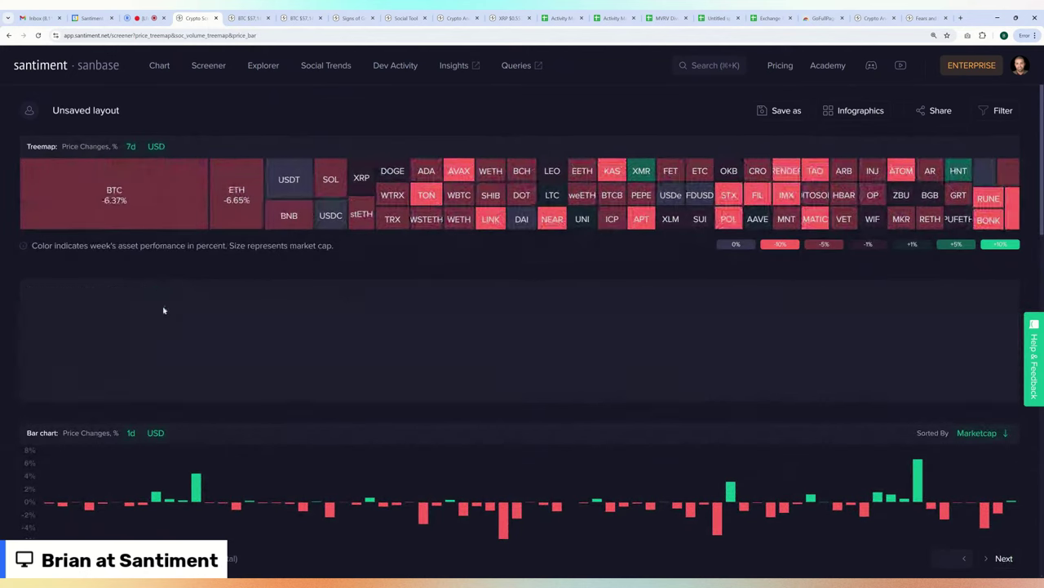
left_click(130, 433)
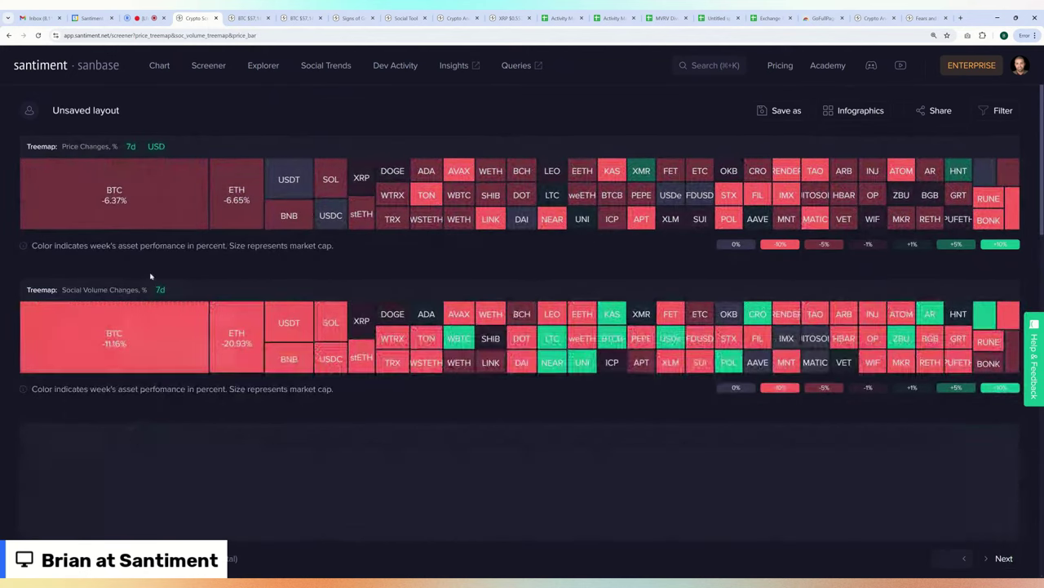
left_click(124, 146)
left_click(159, 201)
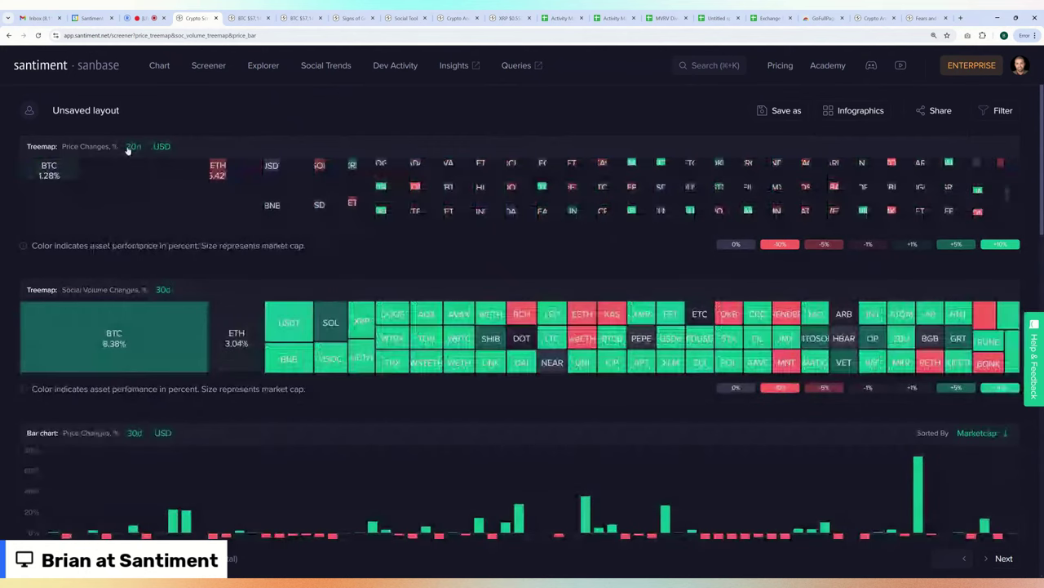
scroll(310, 139, "down", 1)
scroll(310, 138, "down", 3)
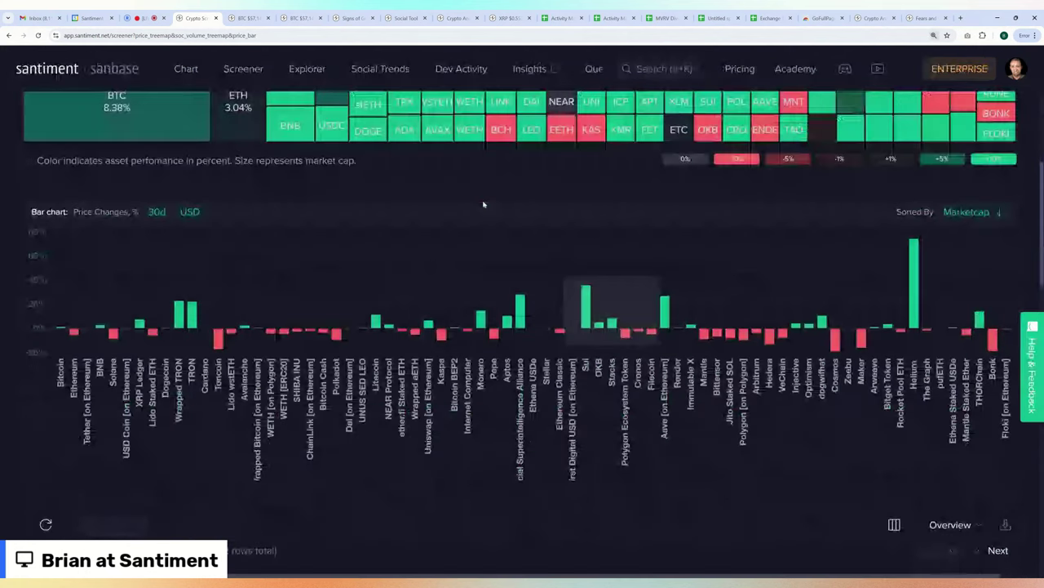
mouse_move(59, 330)
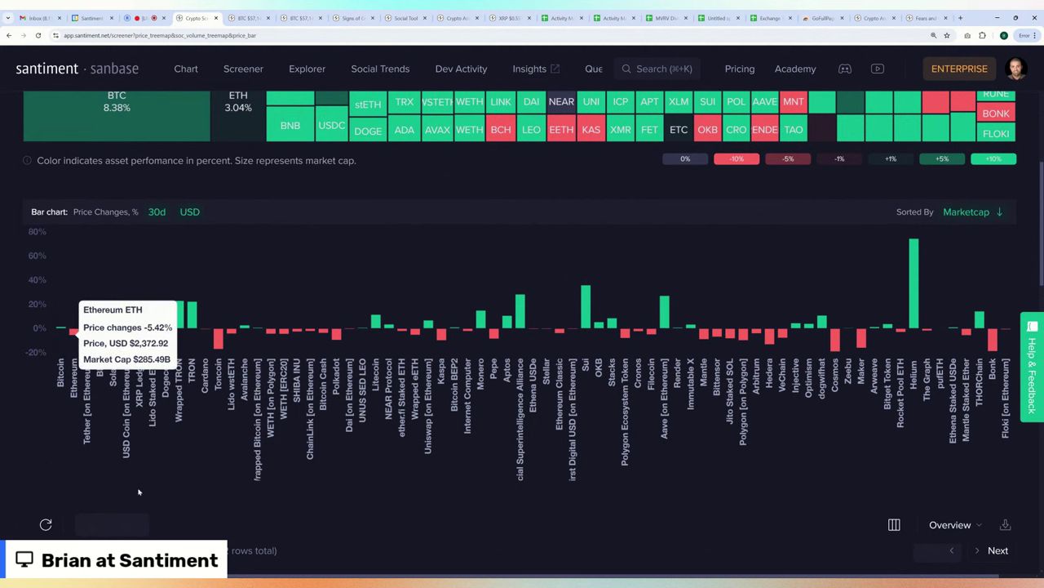
mouse_move(219, 347)
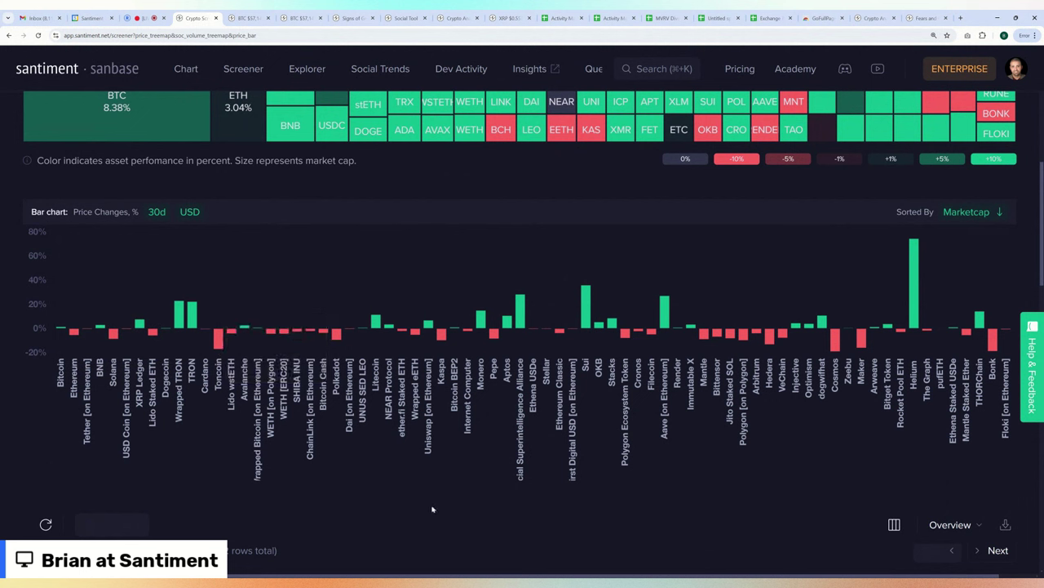
mouse_move(195, 320)
mouse_move(62, 331)
scroll(692, 474, "up", 3)
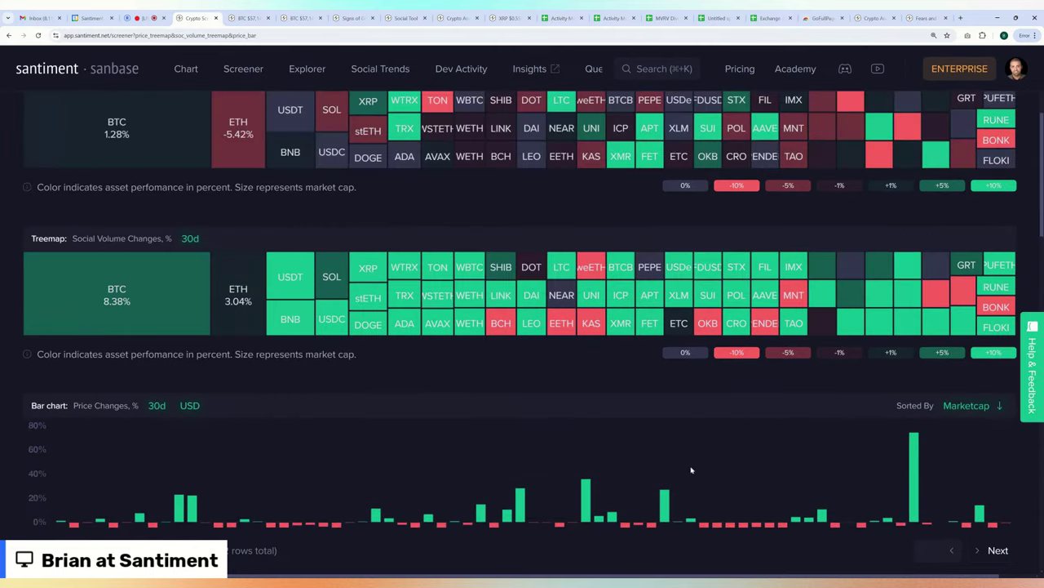
scroll(304, 351, "up", 1)
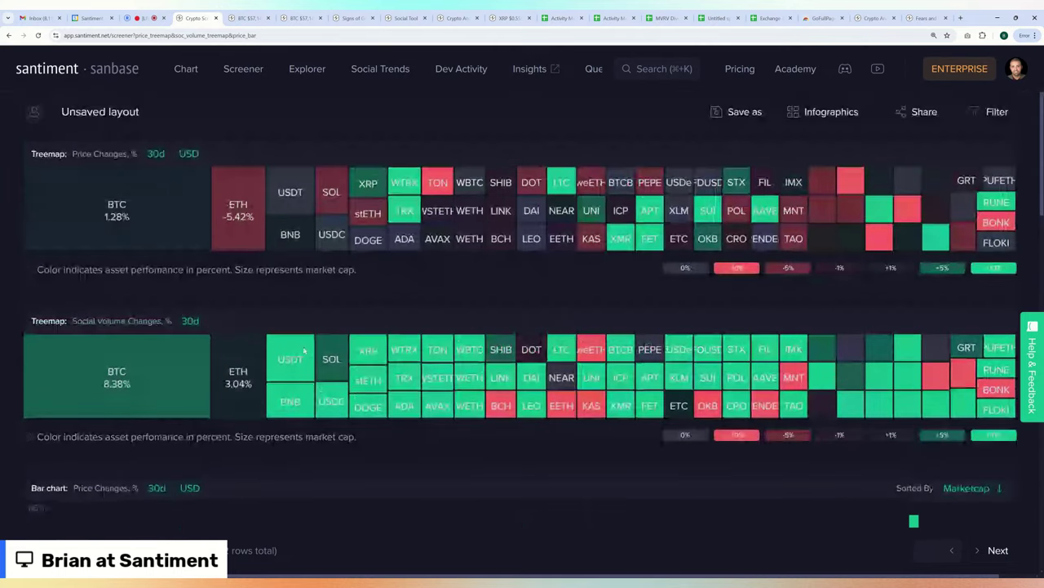
mouse_move(118, 390)
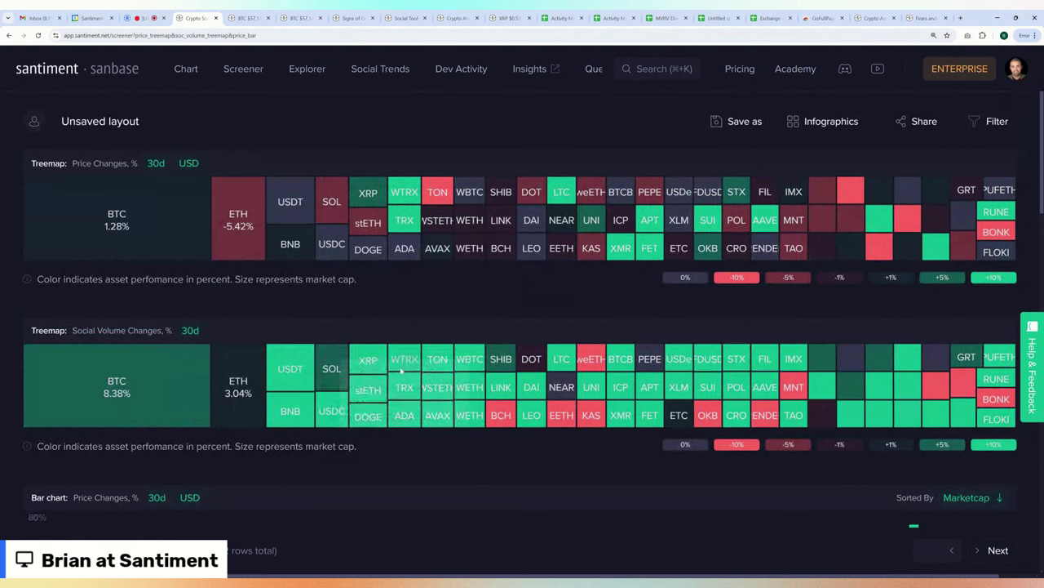
mouse_move(406, 388)
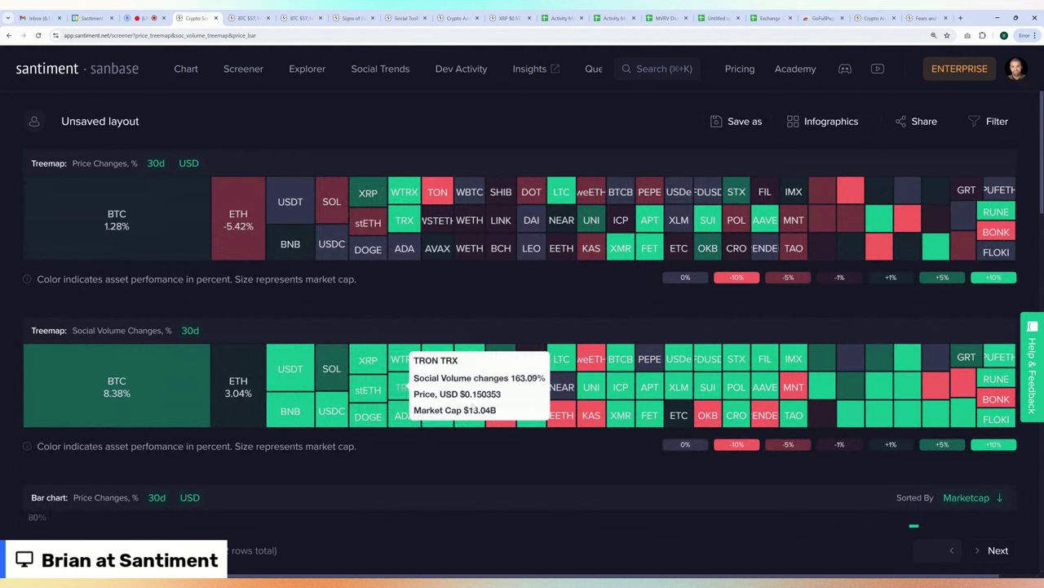
mouse_move(562, 425)
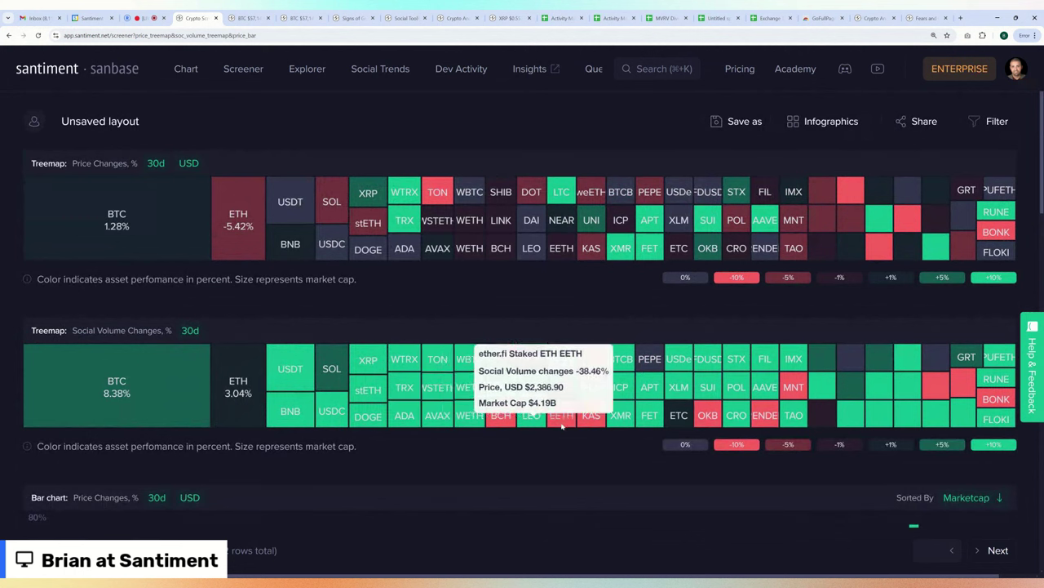
mouse_move(504, 419)
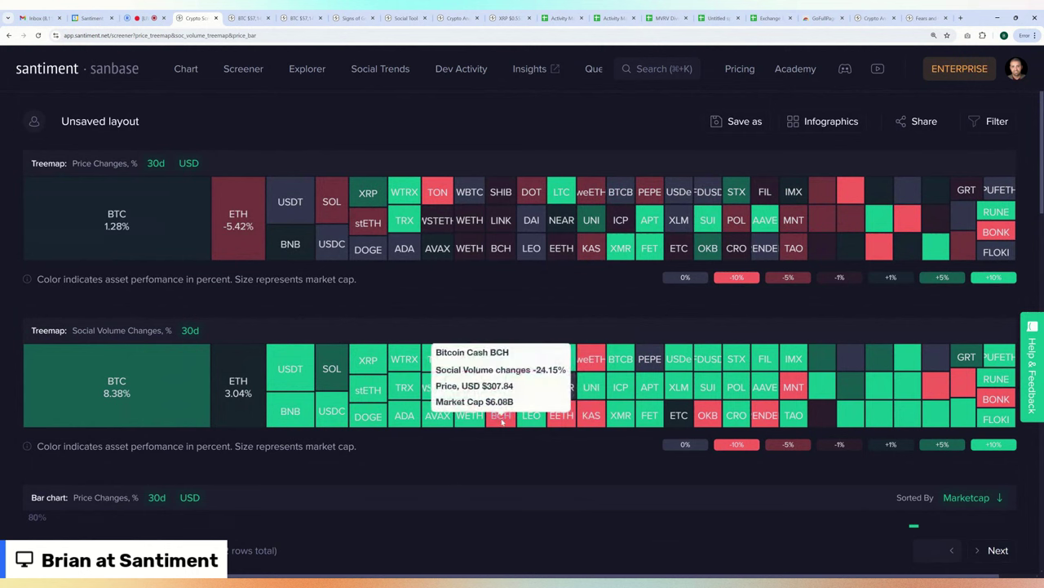
mouse_move(987, 398)
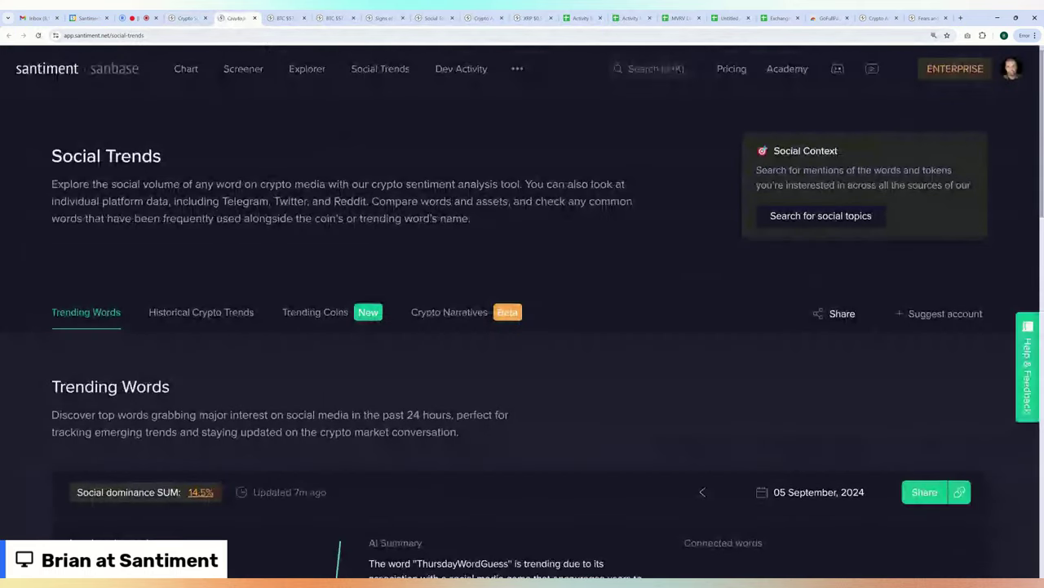
Step: Load the recent 70k–75k versus 40k–45k trend from Recent Trends in the social search tool
left_click(822, 217)
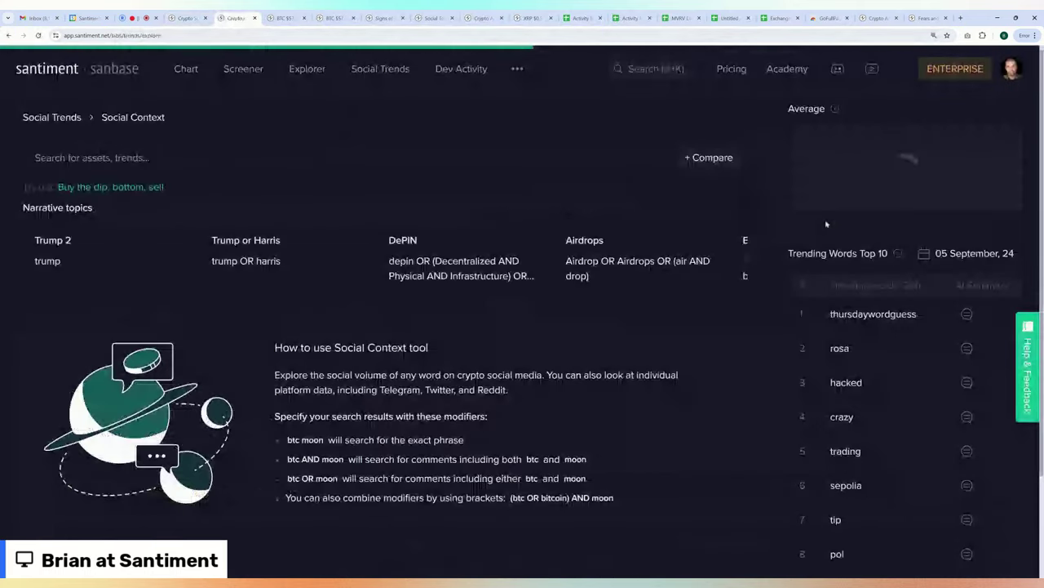
left_click(115, 169)
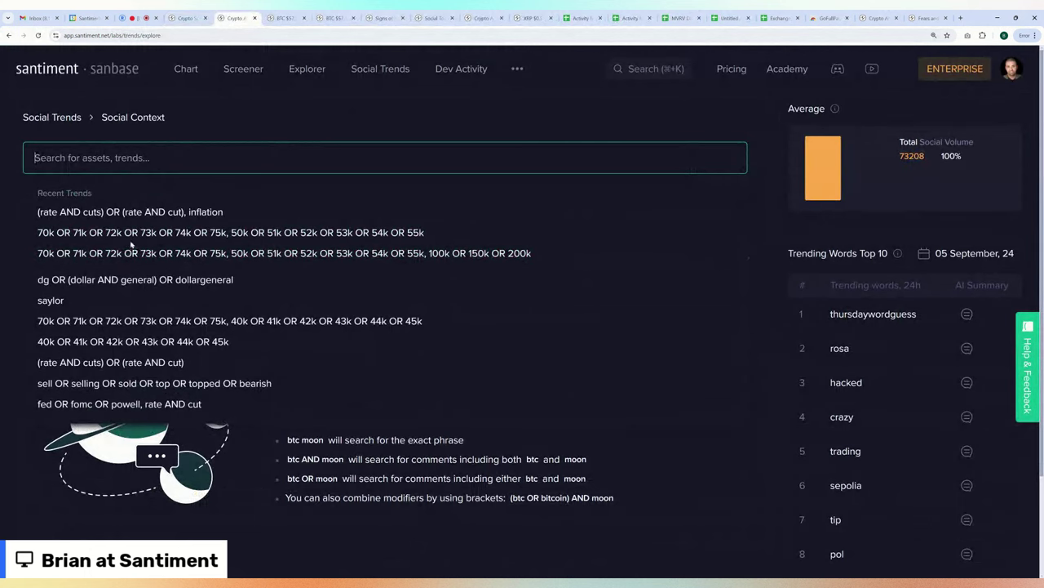
left_click(171, 320)
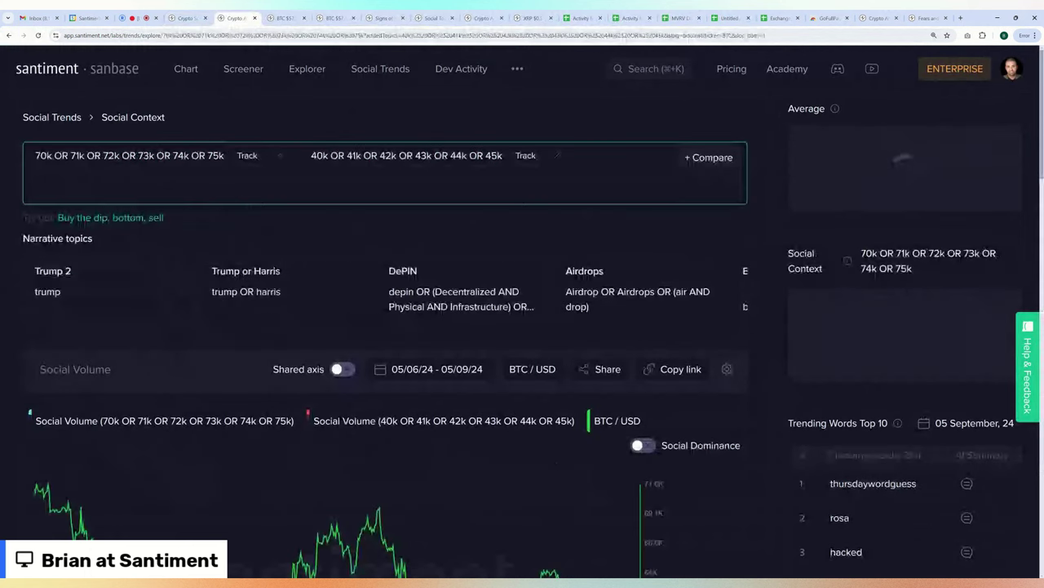
scroll(300, 220, "down", 1)
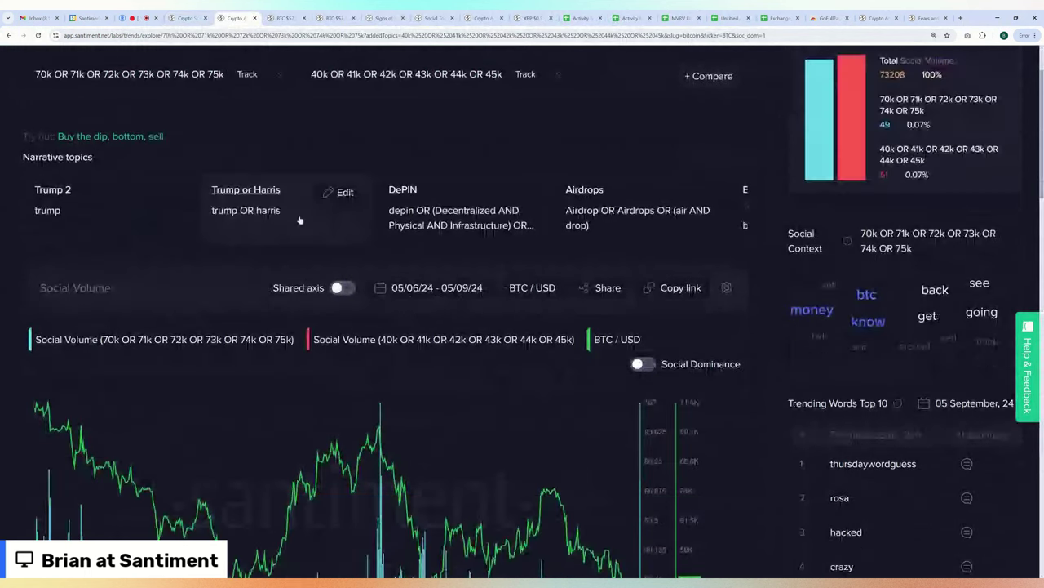
scroll(300, 220, "down", 1)
scroll(470, 228, "down", 1)
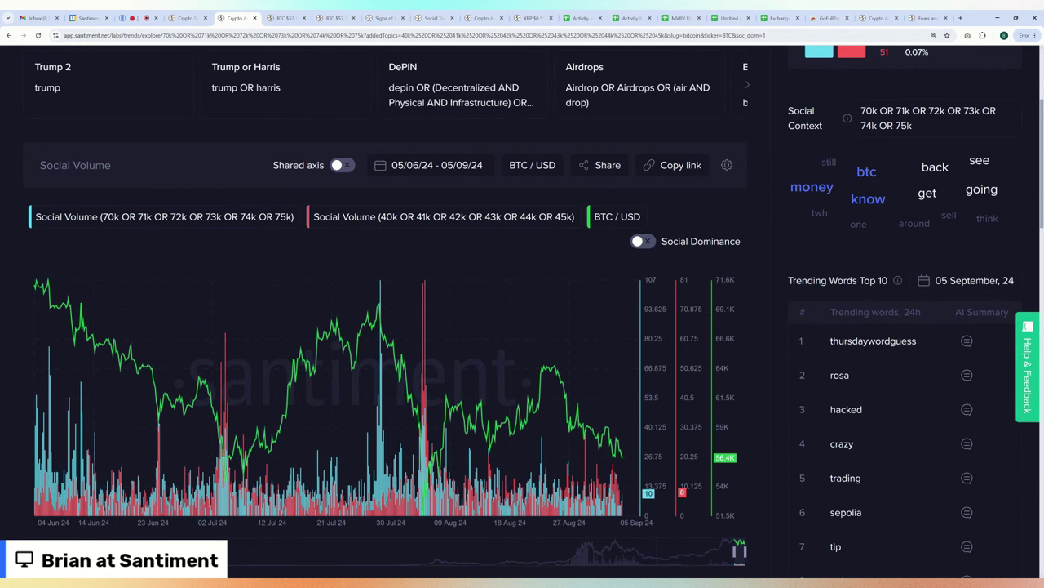
Step: Enlarge the BTC chart to full page, then switch to the other Bitcoin chart tab
left_click(286, 18)
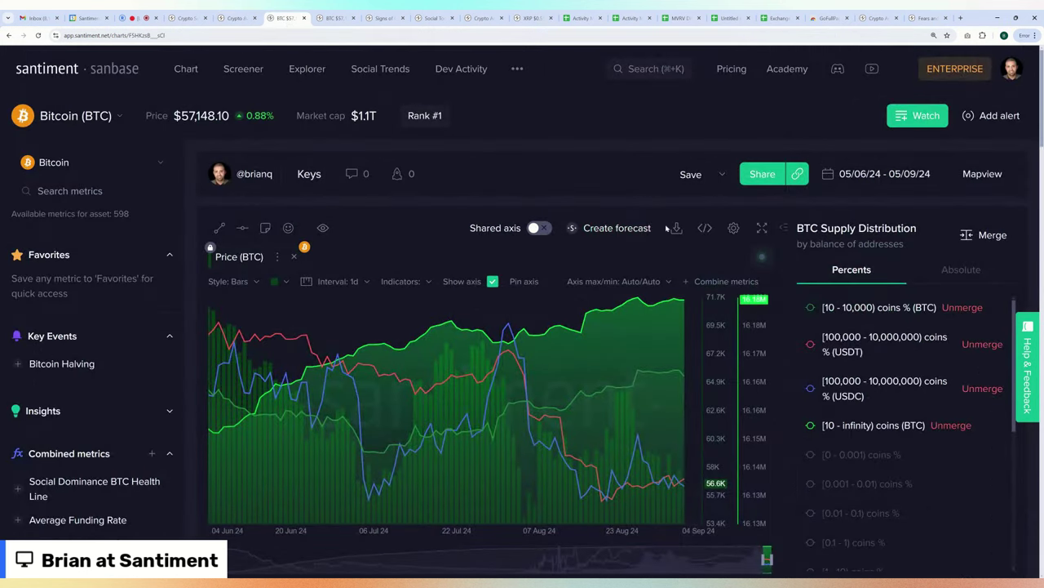
left_click(761, 227)
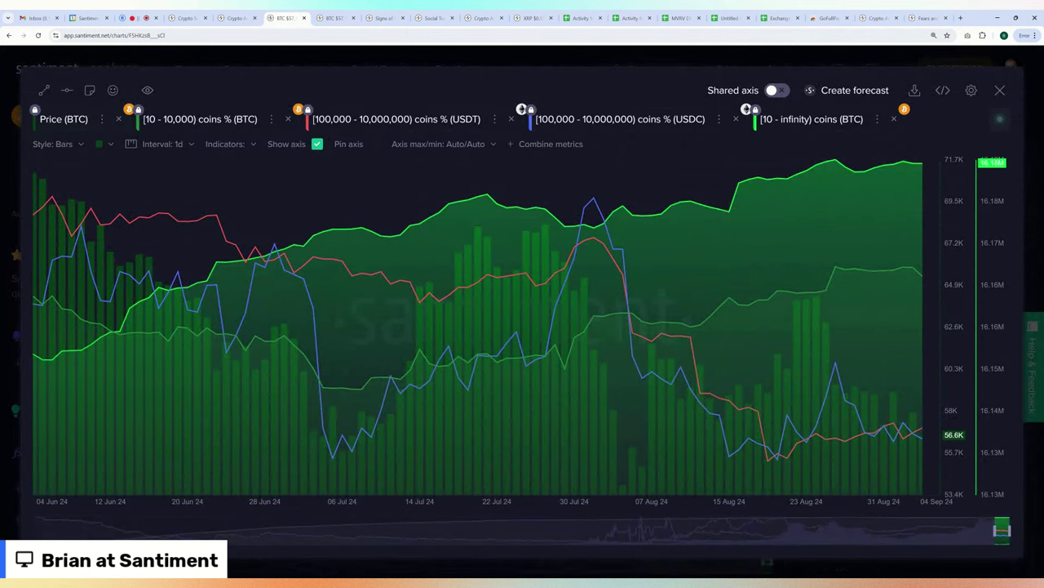
left_click(335, 18)
Step: Search saved chart layouts for 'spx', then close the Load Chart Layout dialog without loading
left_click(725, 172)
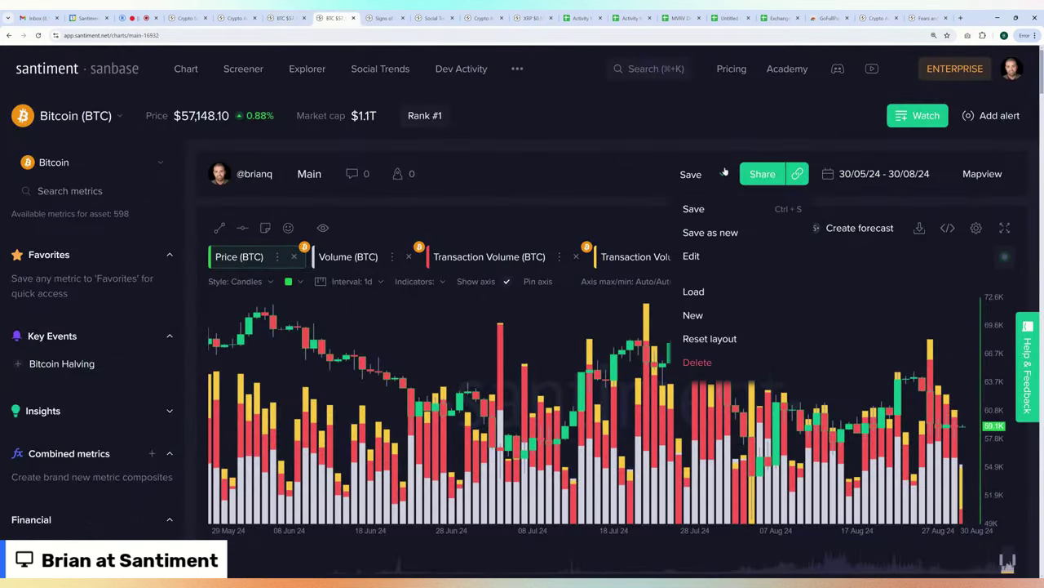
left_click(694, 293)
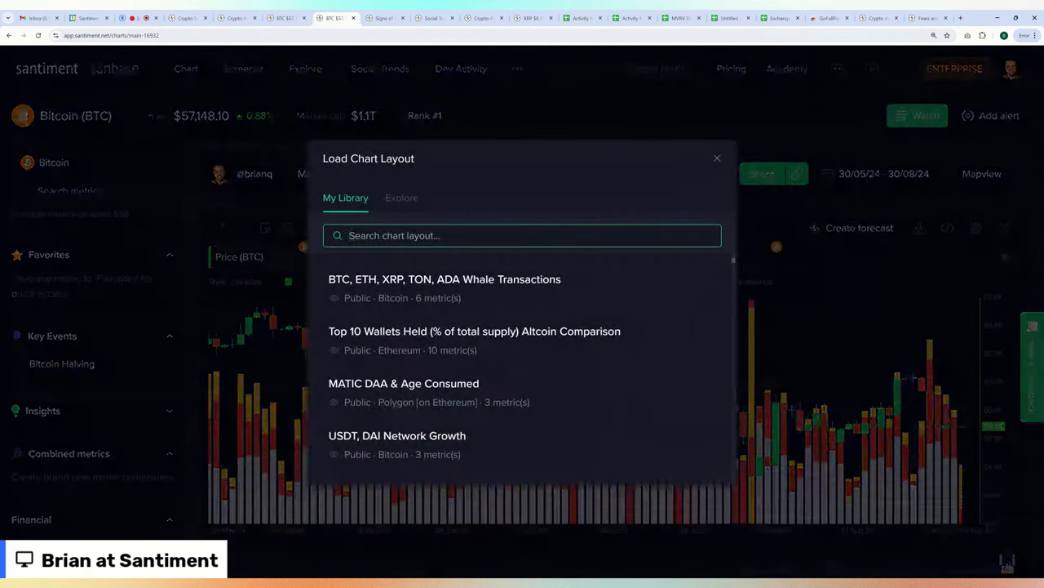
type("spx")
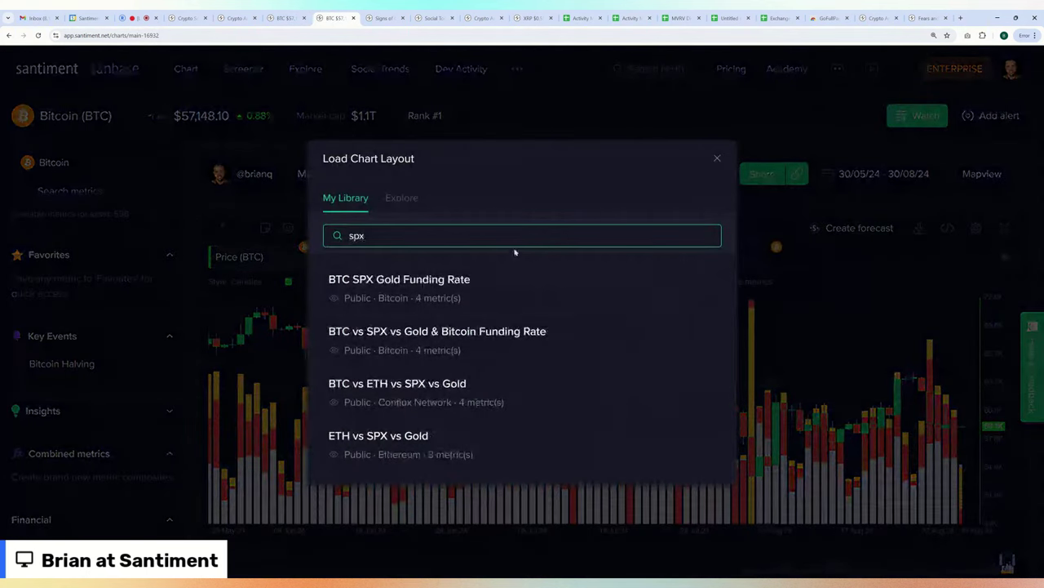
left_click(472, 343)
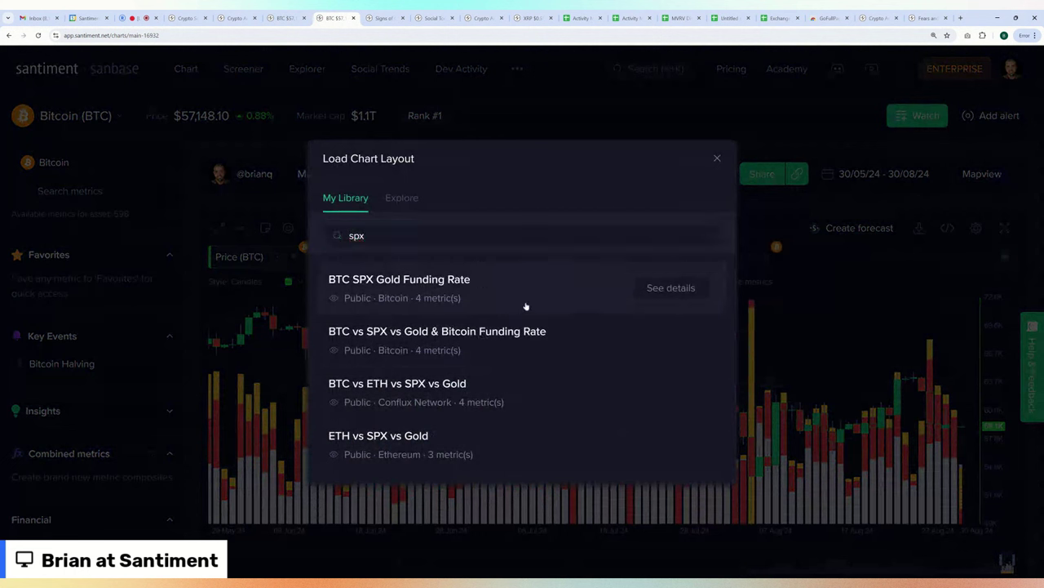
left_click(717, 159)
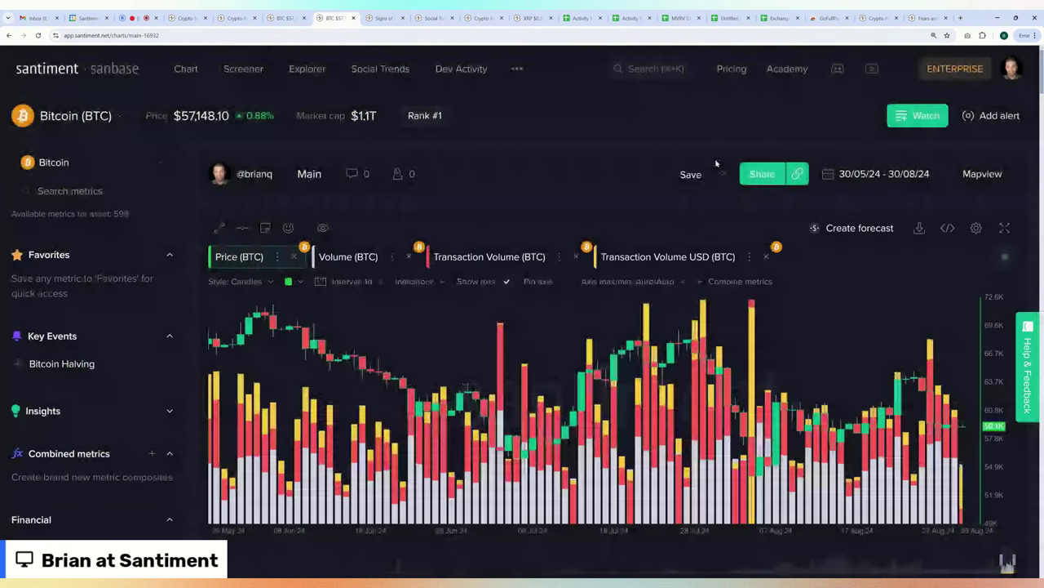
Step: Look over the rate cuts social context page
left_click(432, 17)
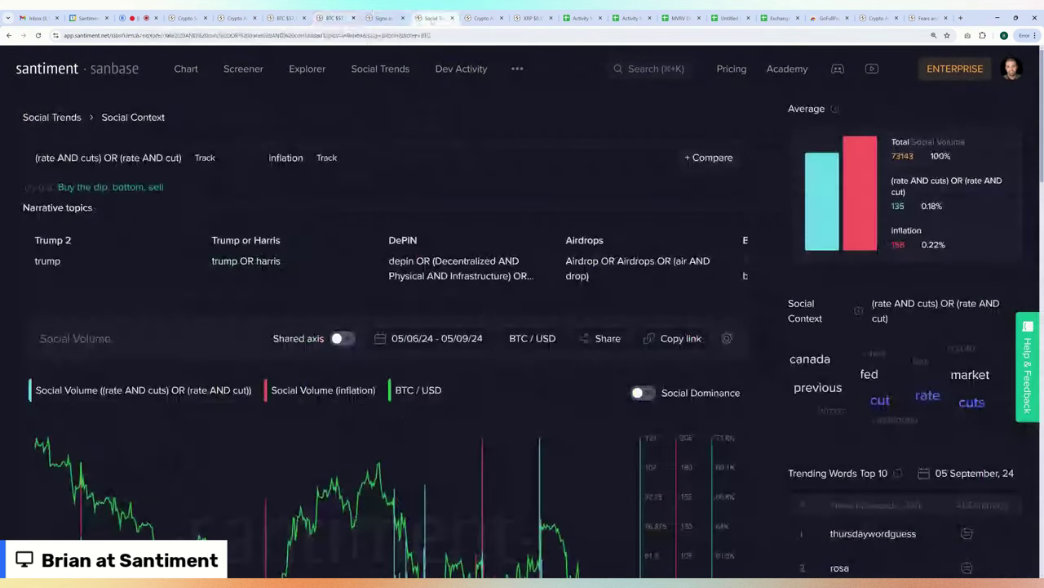
scroll(459, 114, "down", 2)
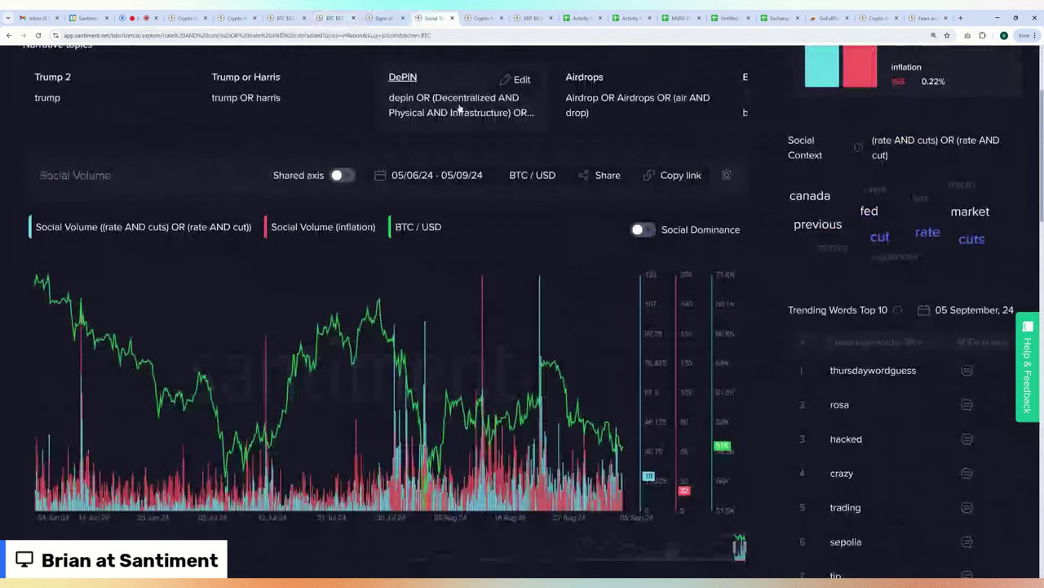
scroll(459, 108, "up", 2)
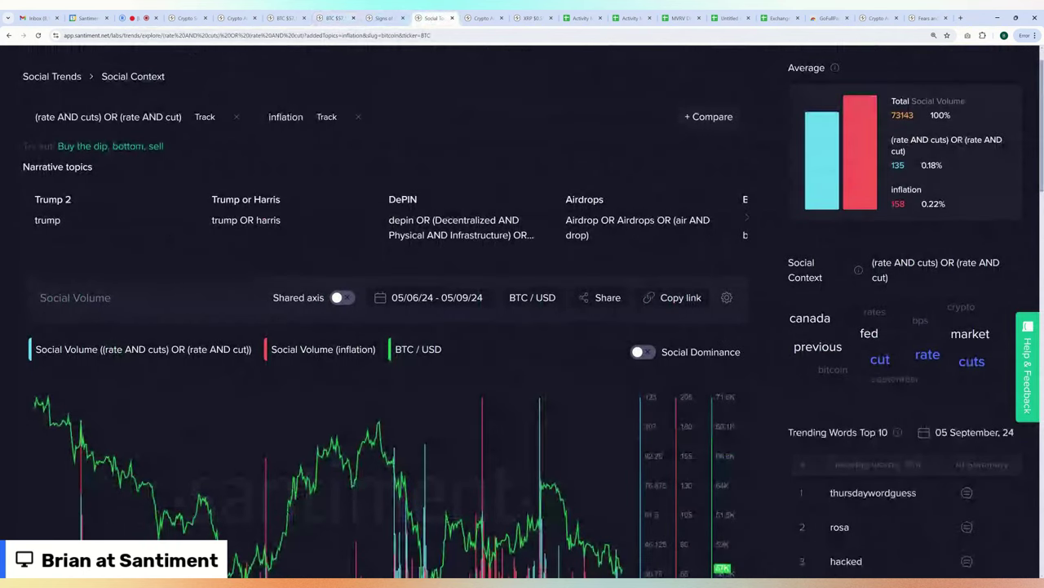
Step: In the Bitcoin candle chart layout, enlarge the Price and Weighted sentiment (Total) chart
left_click(285, 18)
left_click(333, 20)
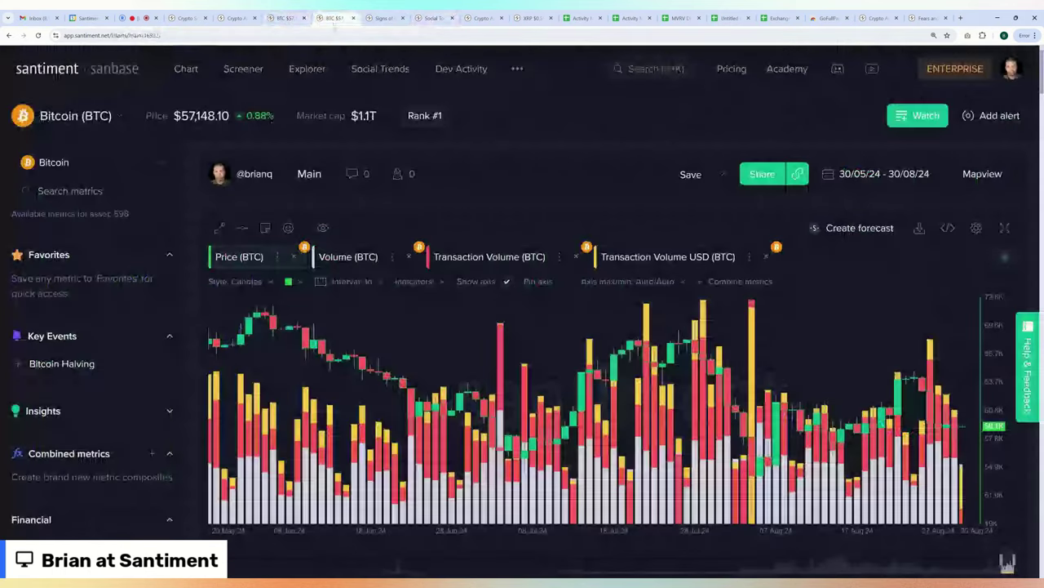
scroll(770, 204, "down", 3)
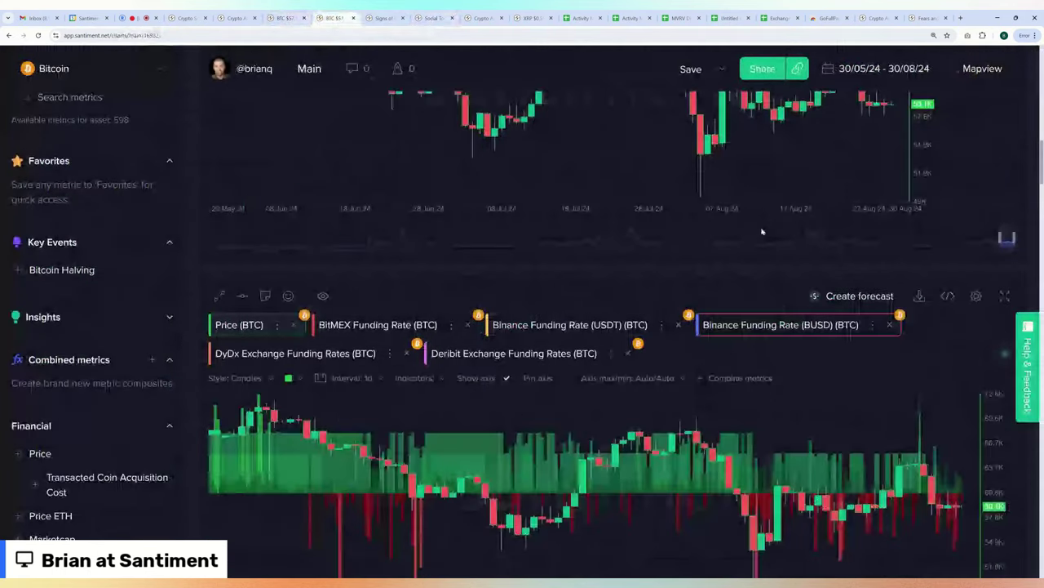
scroll(619, 265, "down", 5)
scroll(620, 264, "down", 5)
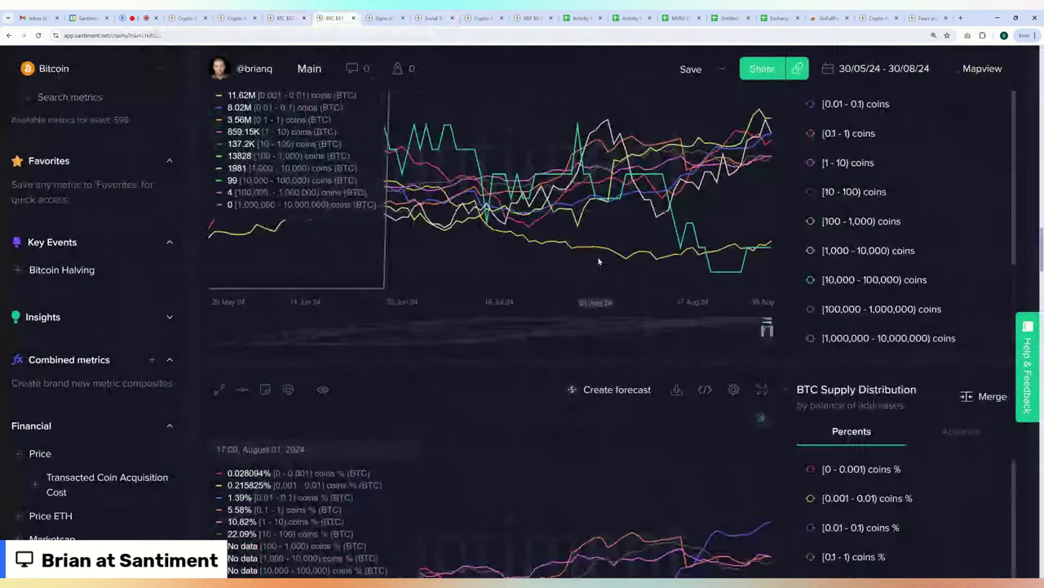
scroll(598, 261, "down", 5)
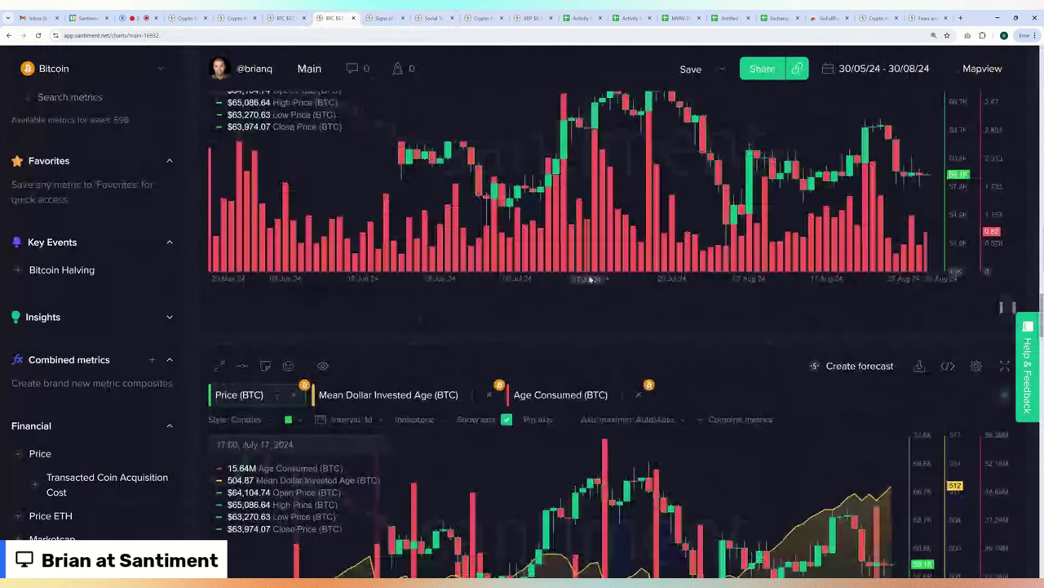
scroll(590, 279, "down", 10)
scroll(598, 275, "down", 8)
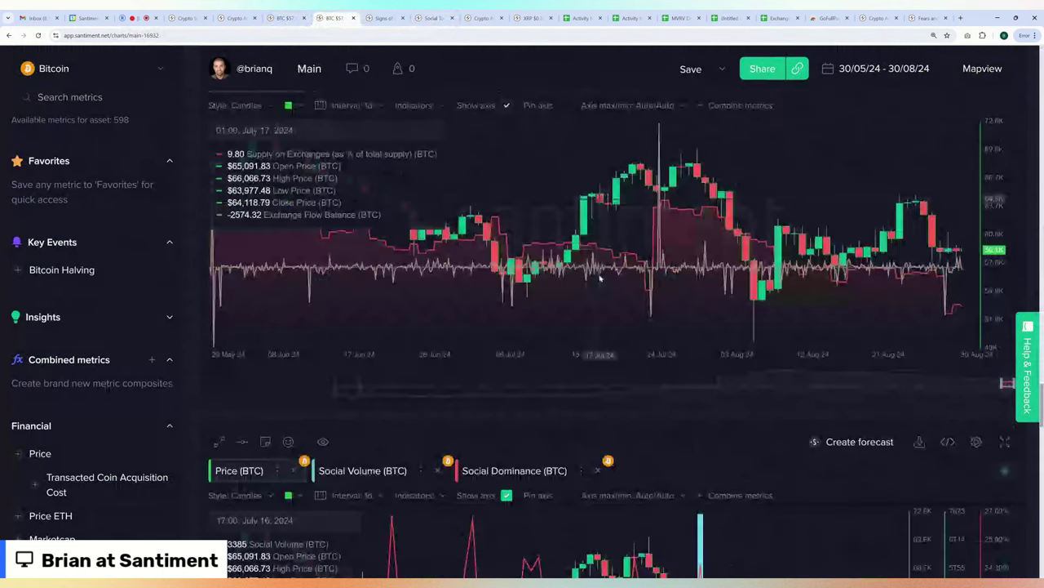
scroll(600, 279, "down", 9)
left_click(1005, 254)
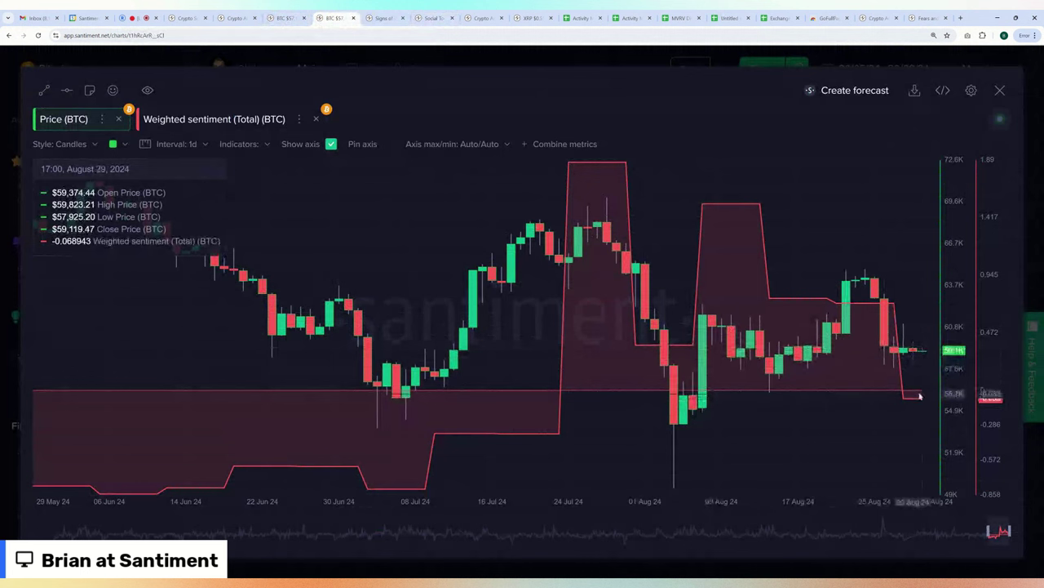
Step: Reload the Price and Weighted sentiment chart so its data extends to 04 Sep 24
left_click(998, 120)
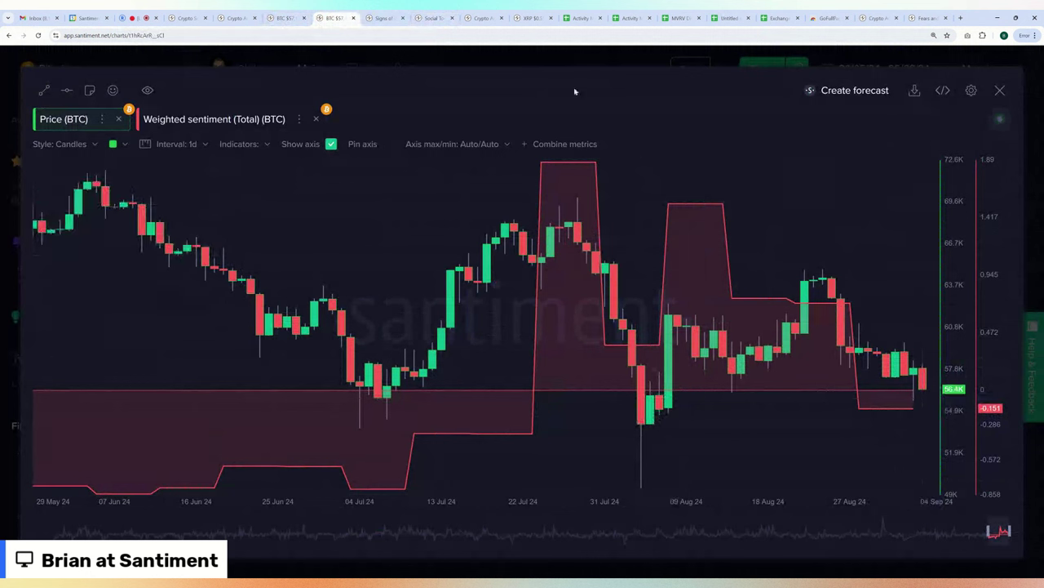
Step: Close the sentiment chart and enlarge the Price versus Total Amount Of Holders chart
left_click(590, 59)
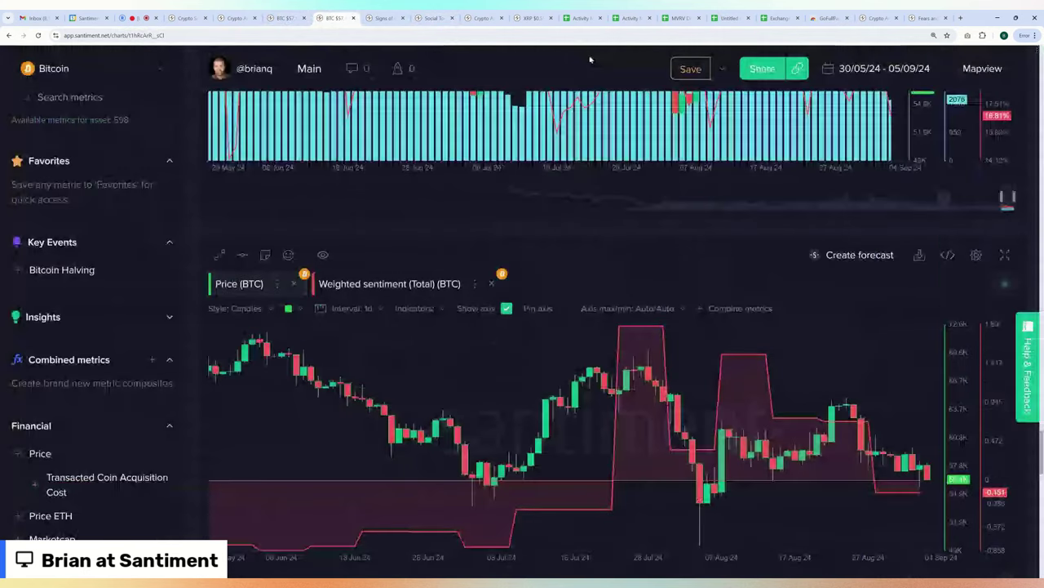
scroll(866, 269, "down", 5)
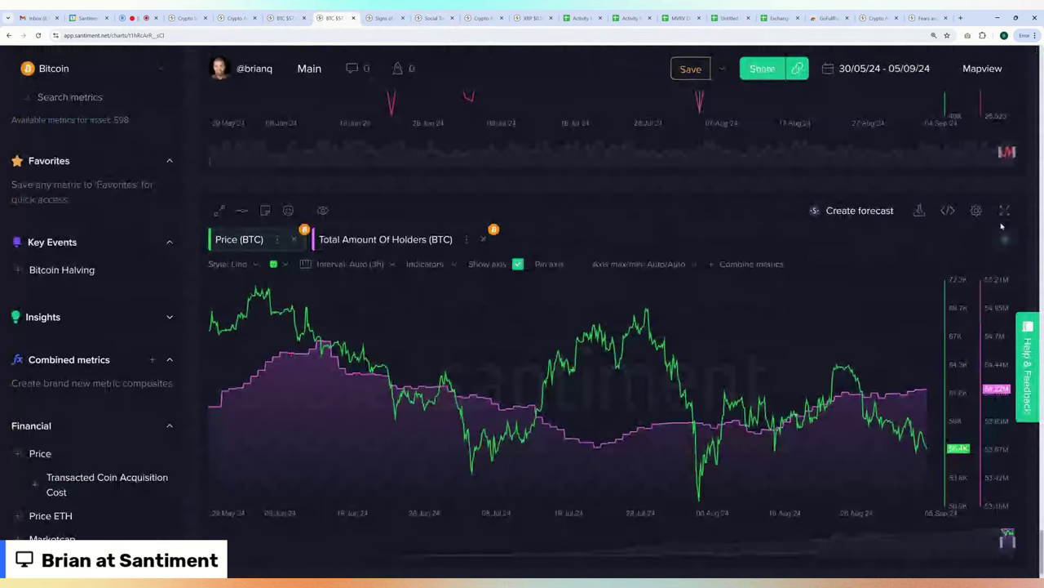
scroll(897, 257, "up", 1)
left_click(1005, 250)
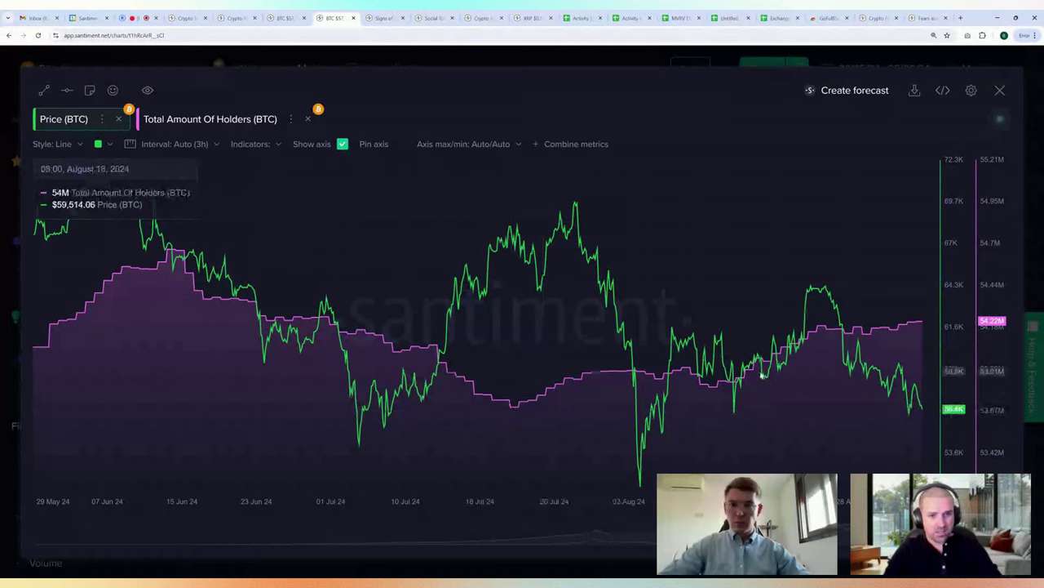
Step: Switch to the BTC supply-distribution tab and measure the change across early June
key("ctrl+shift+Tab")
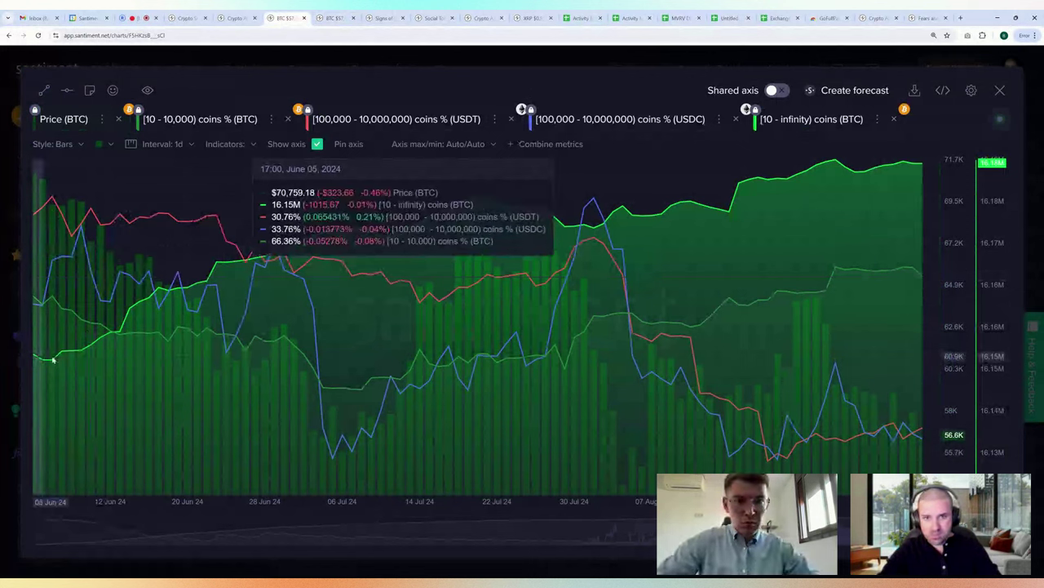
mouse_move(52, 359)
left_mouse_down()
mouse_move(581, 319)
mouse_move(922, 232)
left_mouse_up()
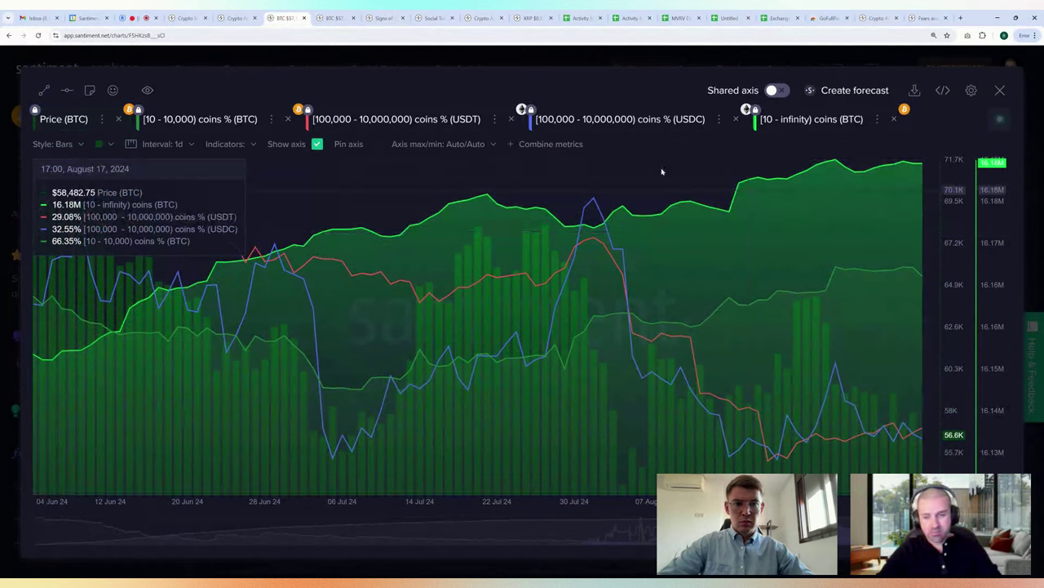
Step: Set the holder-band chart's date range to Last year and enlarge it
key("Escape")
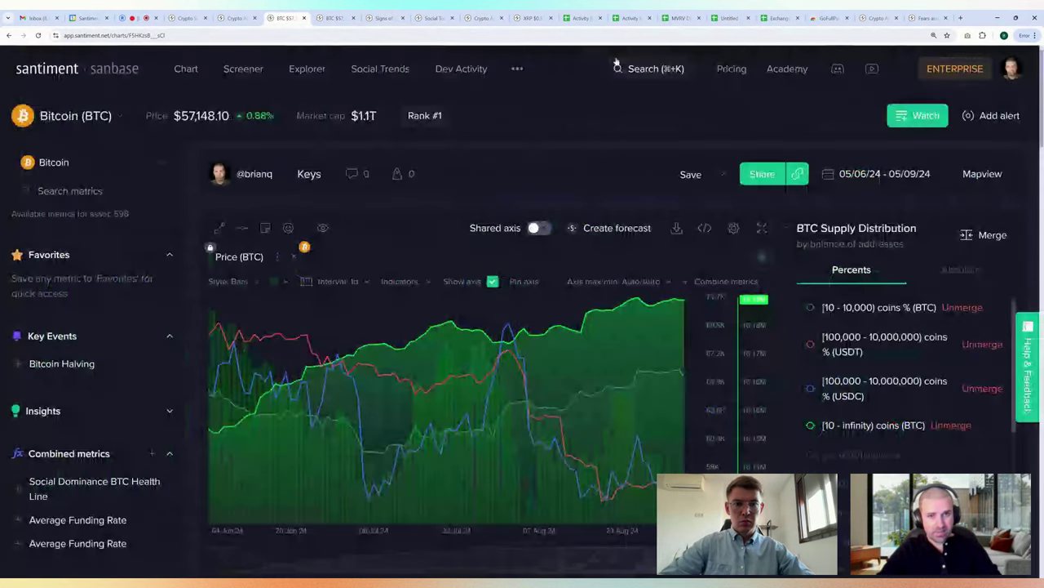
left_click(877, 173)
left_click(940, 350)
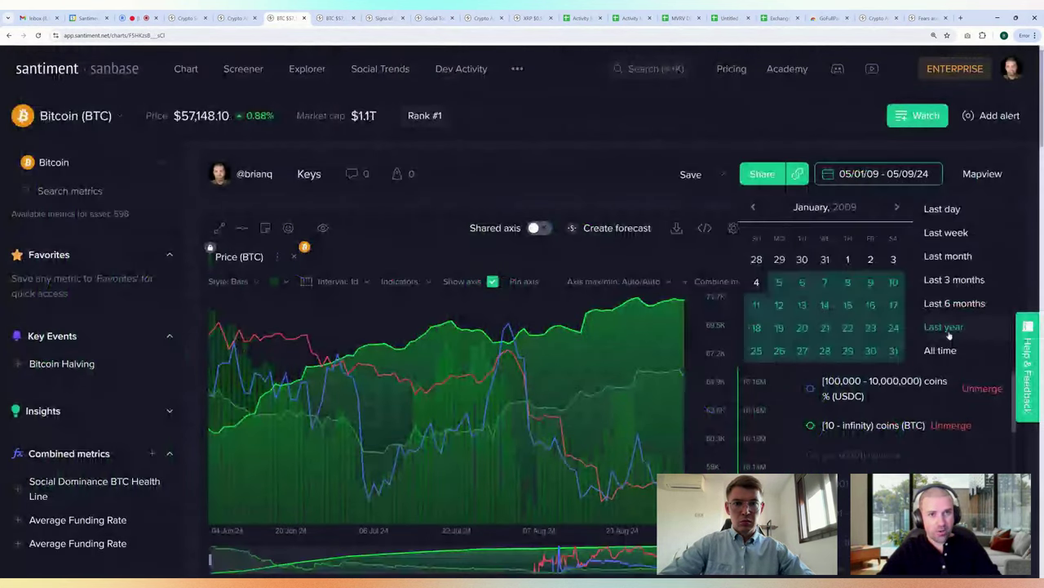
left_click(947, 330)
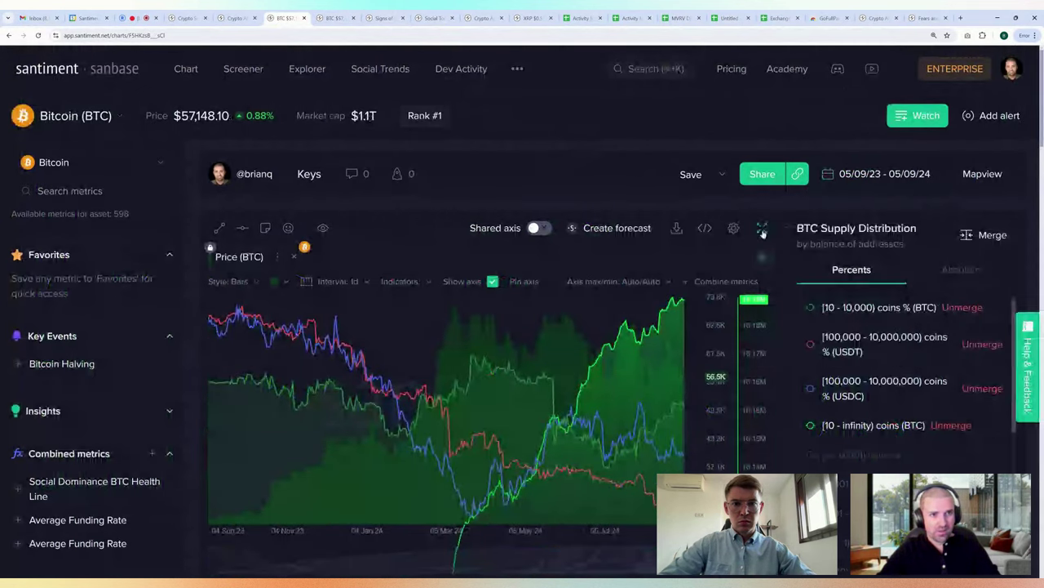
left_click(760, 227)
Step: Clear the Axis max and min values so both axis limits are automatic
left_click(397, 146)
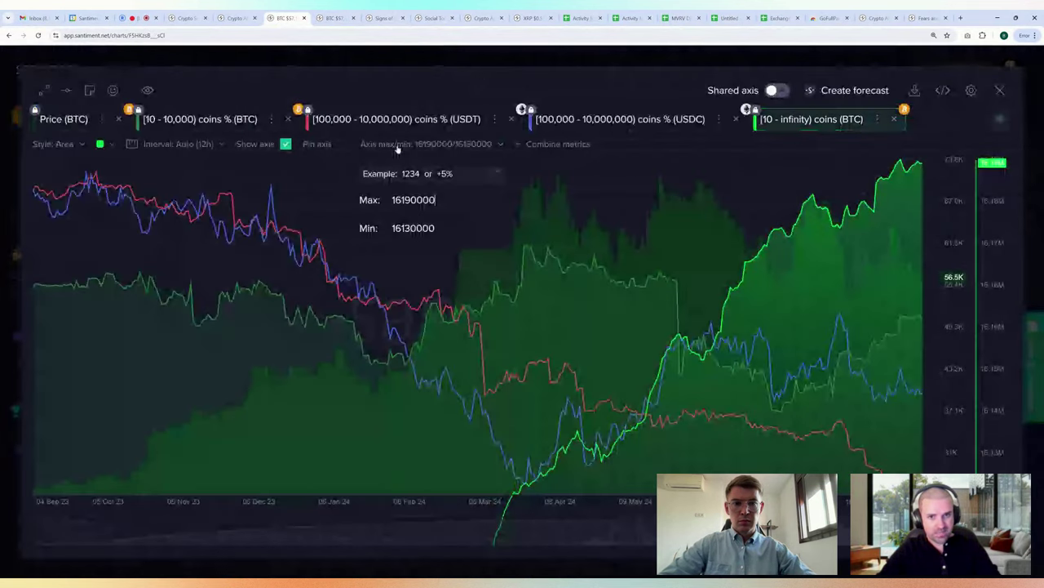
key("ctrl+a")
key("BackSpace")
double_click(412, 227)
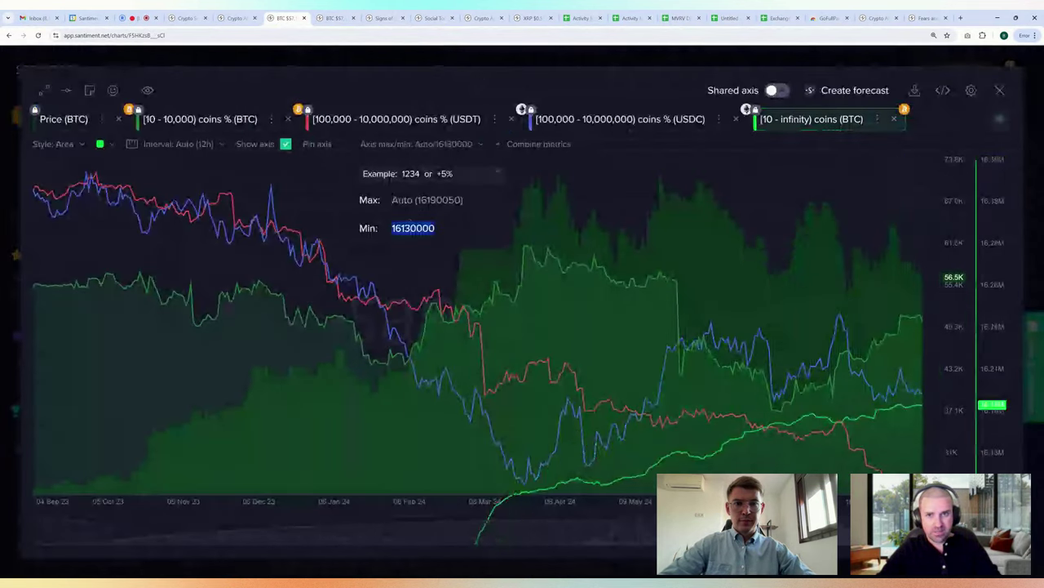
key("BackSpace")
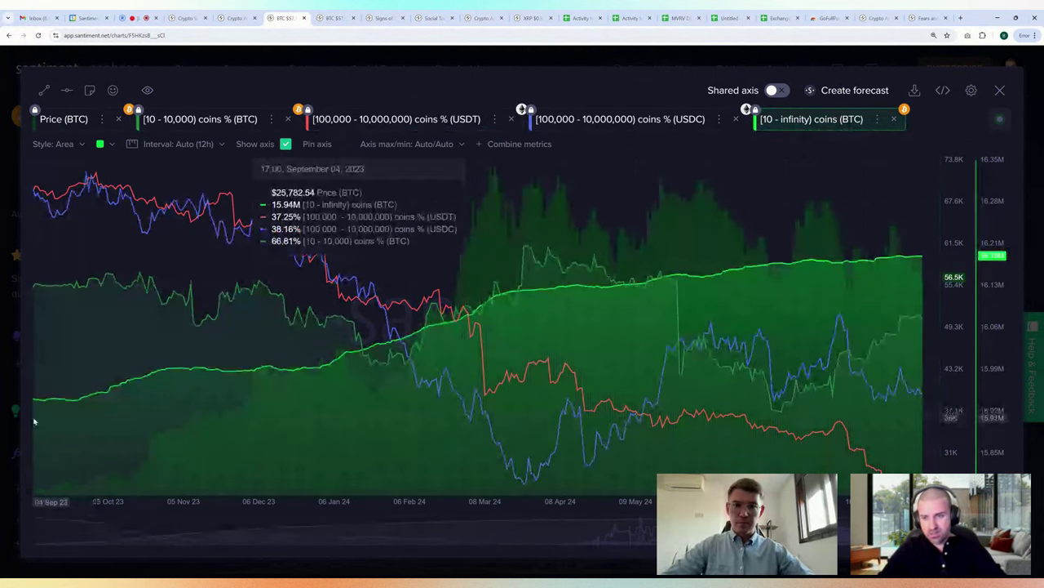
Step: Measure the holder-band change from the start of the range, then exit full screen
left_click_drag(34, 421, 930, 382)
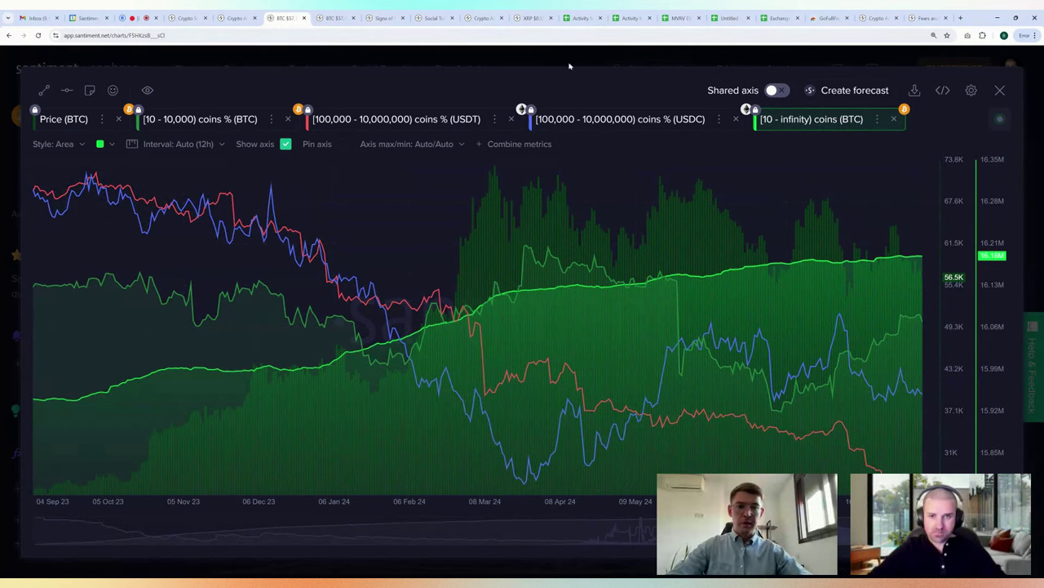
key("Escape")
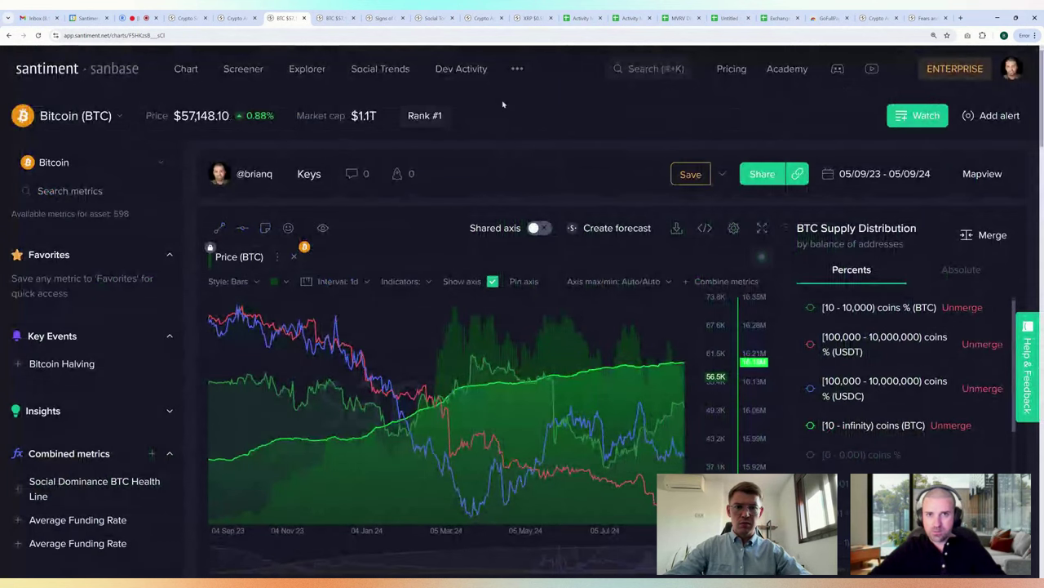
Step: Back on Social Context, remove the rate cuts term from the comparison
left_click(531, 18)
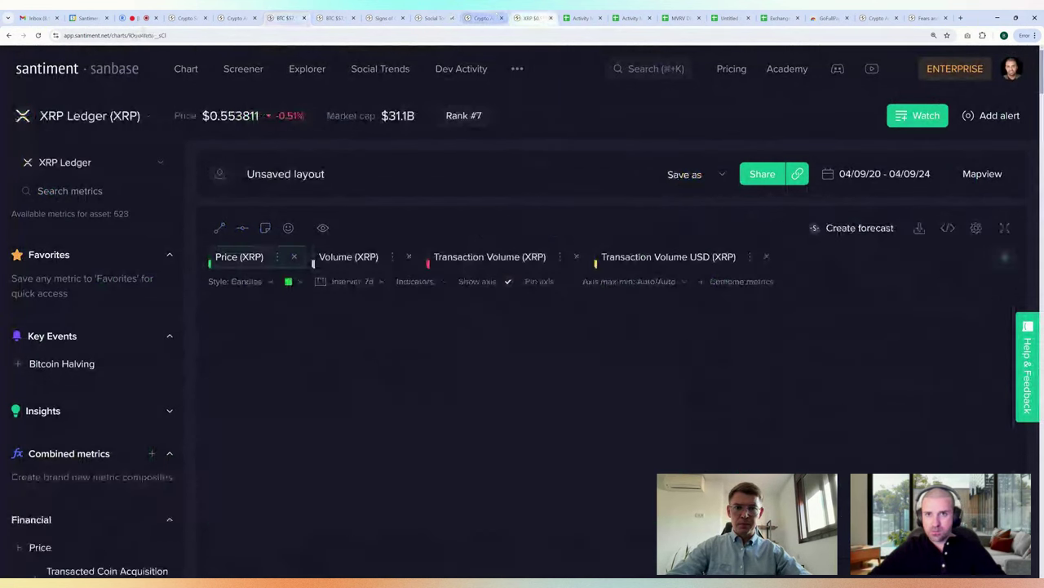
left_click(381, 18)
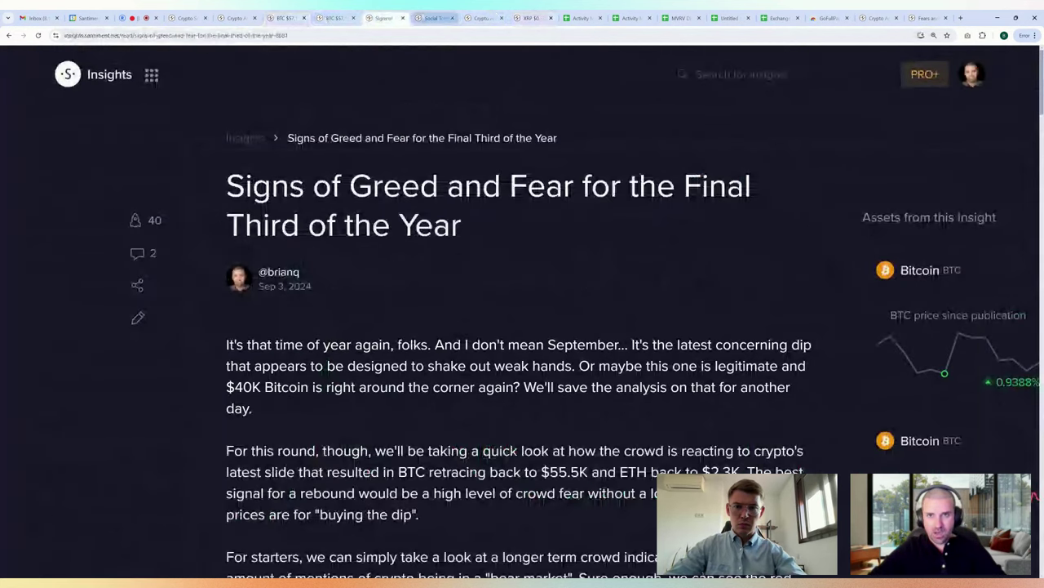
left_click(433, 18)
left_click(236, 116)
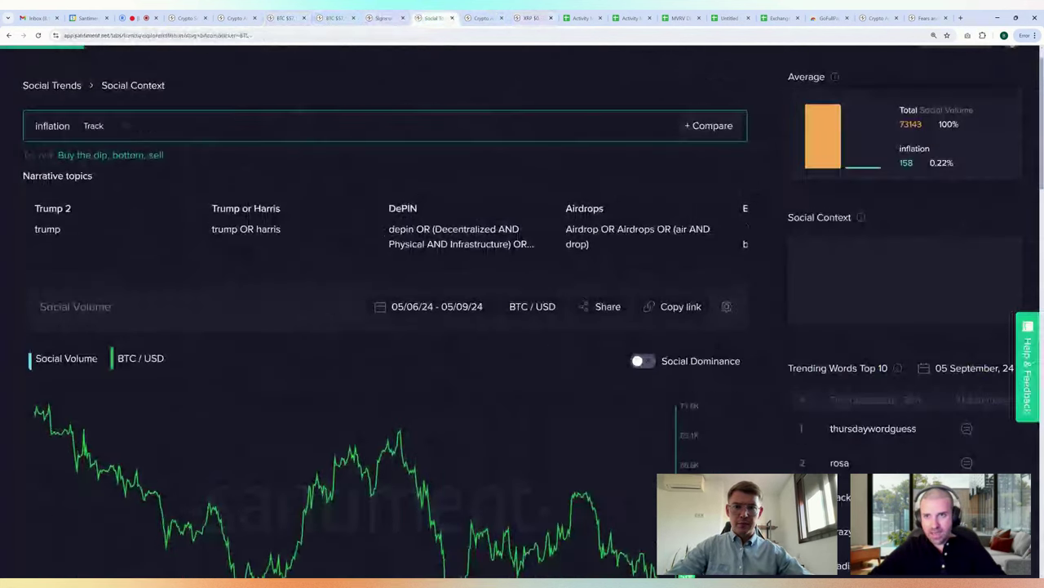
Step: Search social volume for (bitcoin AND ETF) OR (btc AND etf)
left_click(124, 159)
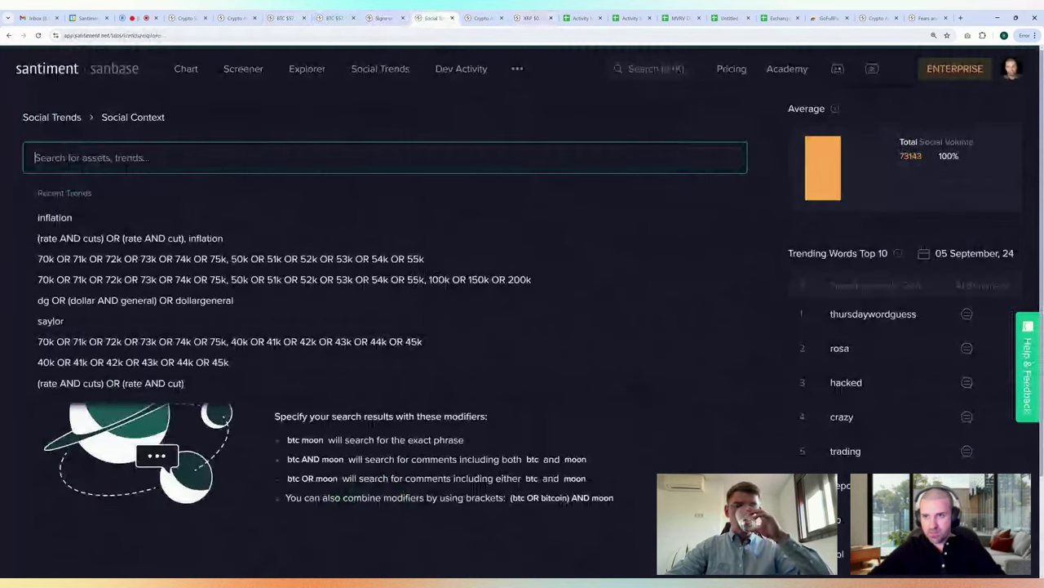
type("bitcoin ")
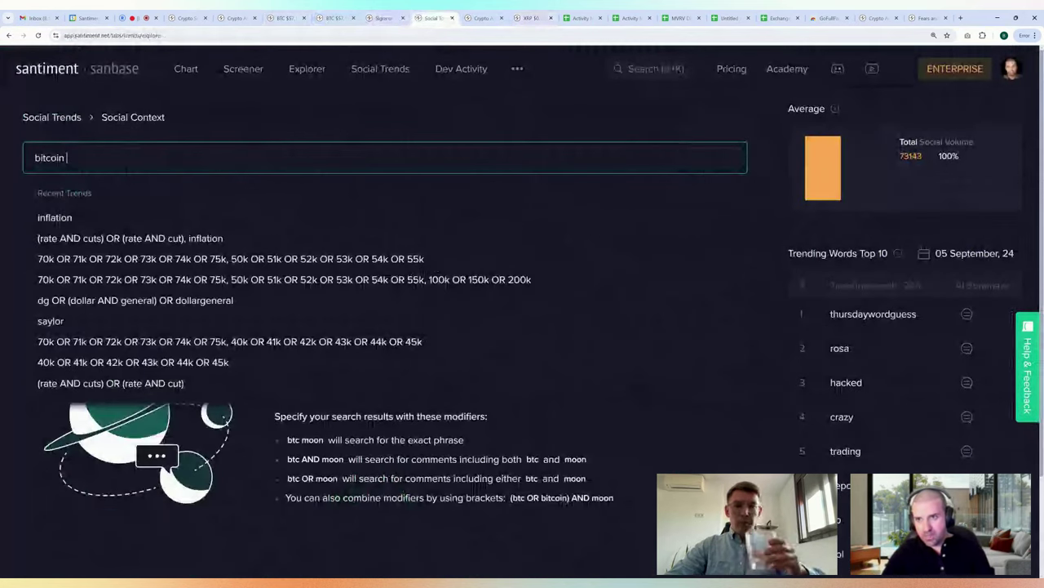
type("ETF")
type("(")
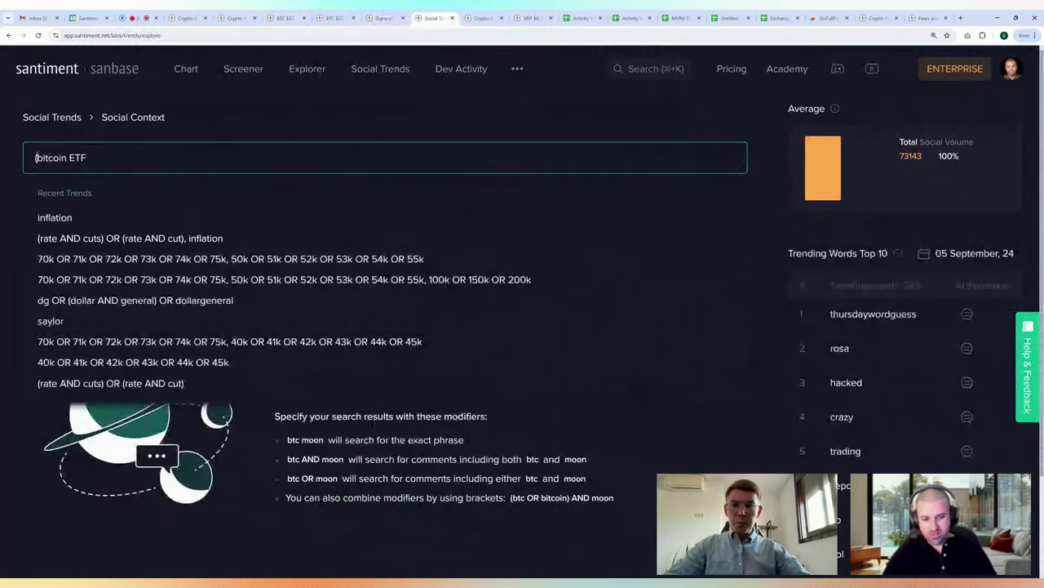
left_click(68, 158)
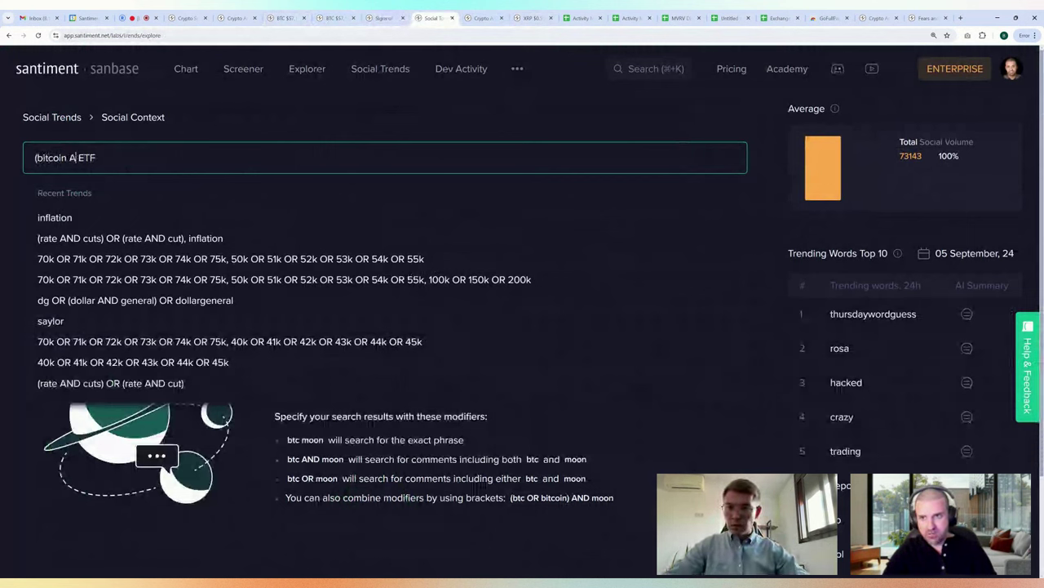
type("AND")
left_click(109, 157)
type(")")
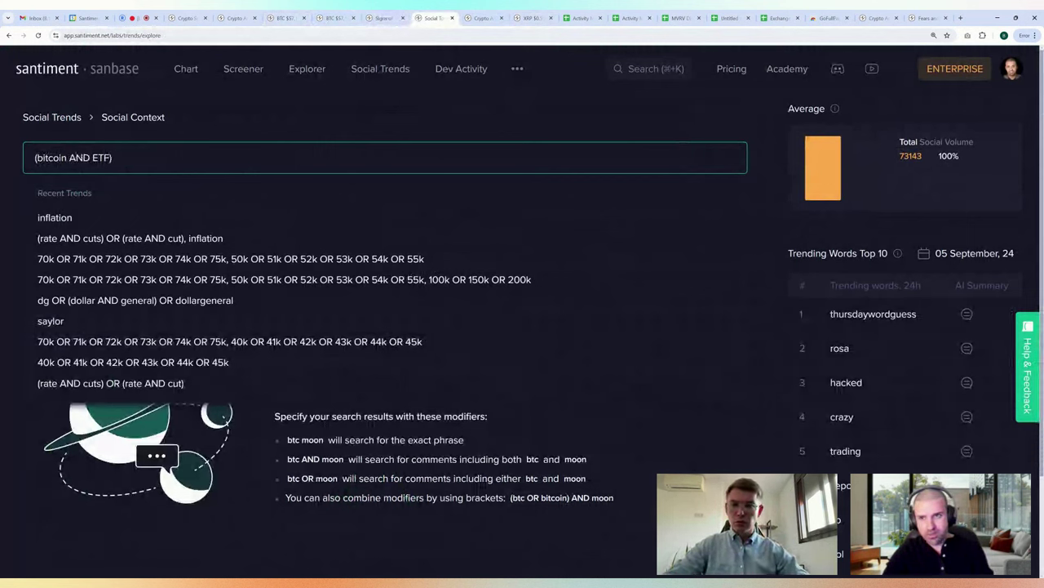
type(" OR ")
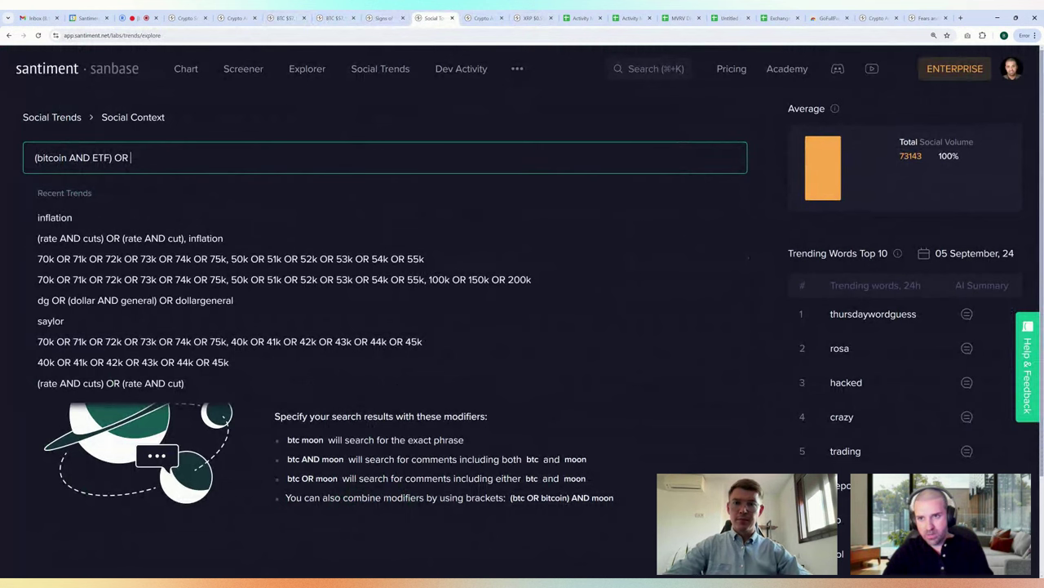
type("(btc A")
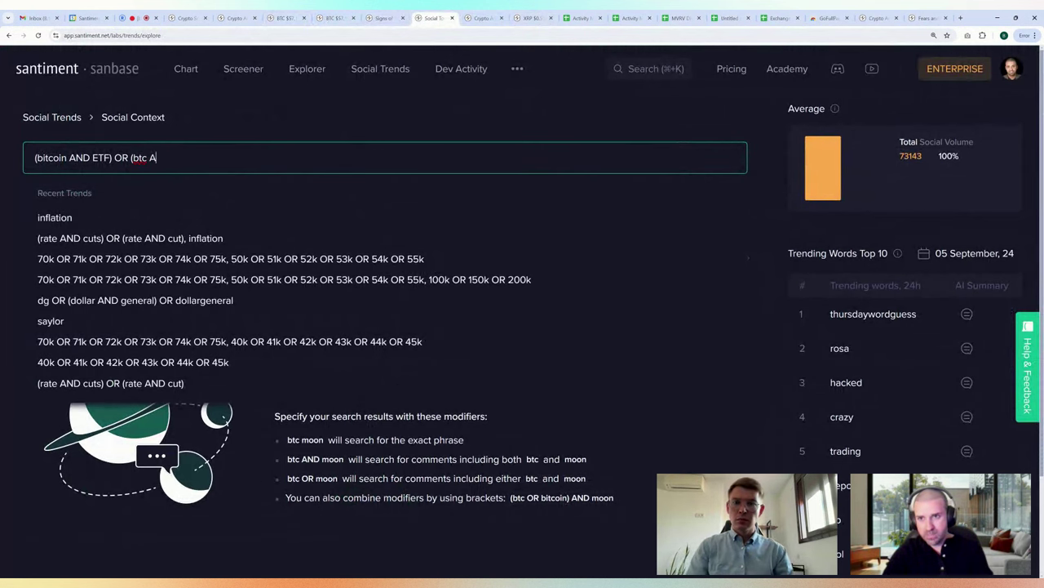
type("ND etf)")
key("Return")
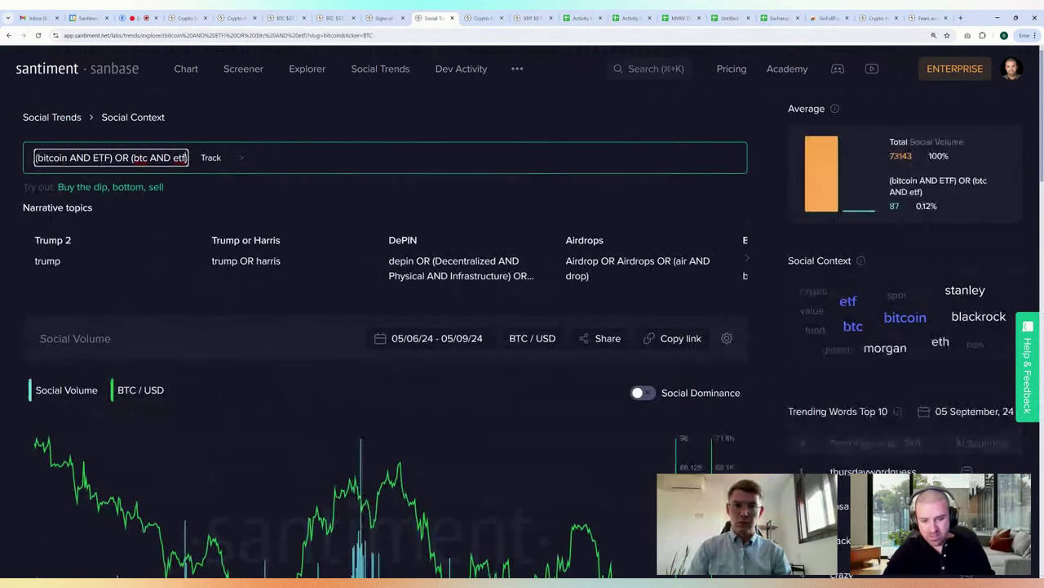
Step: Add a second comparison query (ethereum AND ETF) OR (eth AND etf)
left_click_drag(189, 159, 34, 159)
key("ctrl+c")
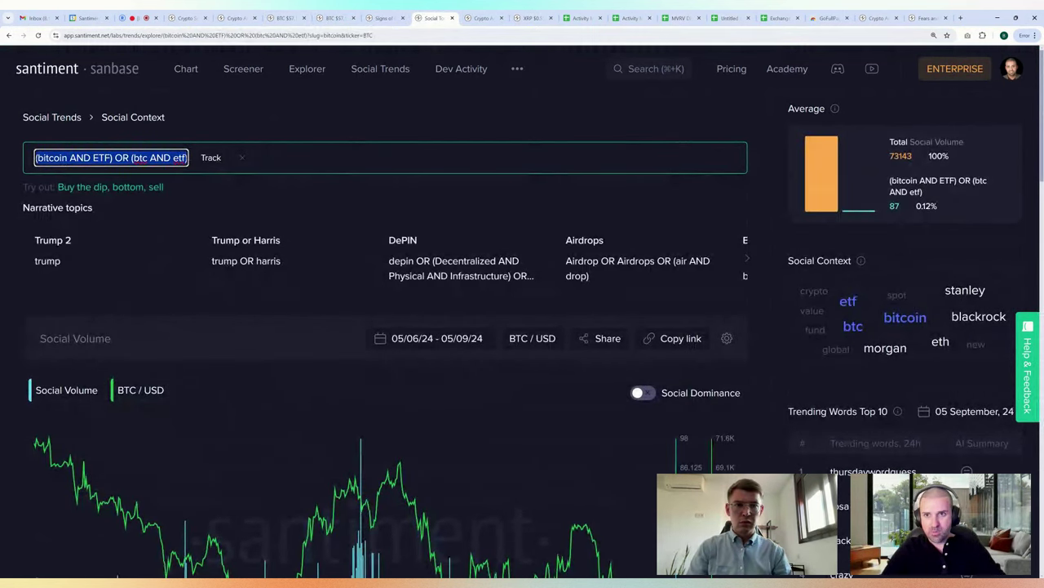
left_click(250, 166)
key("ctrl+v")
left_click_drag(275, 158, 301, 157)
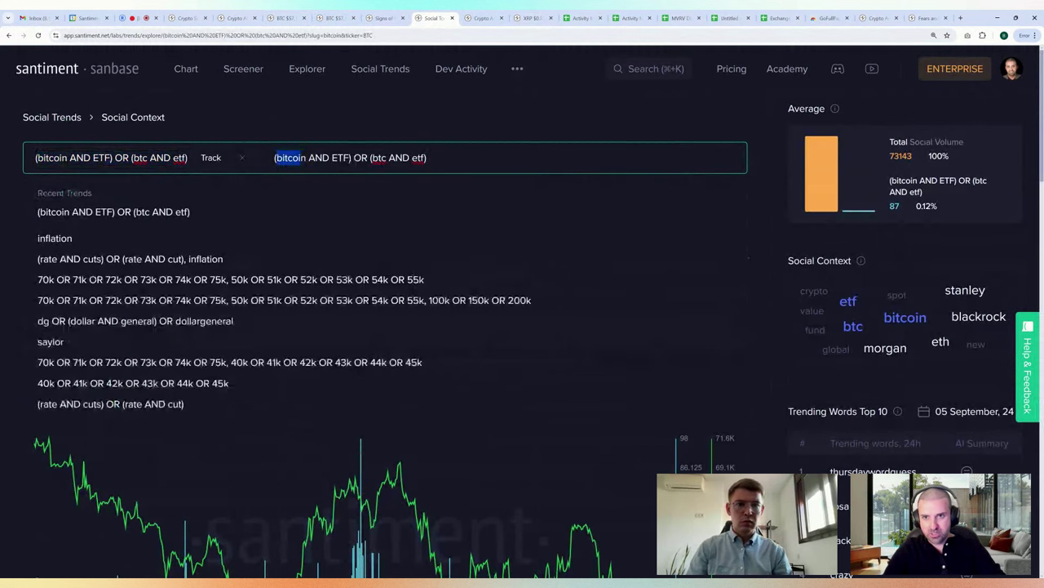
type("ethereum")
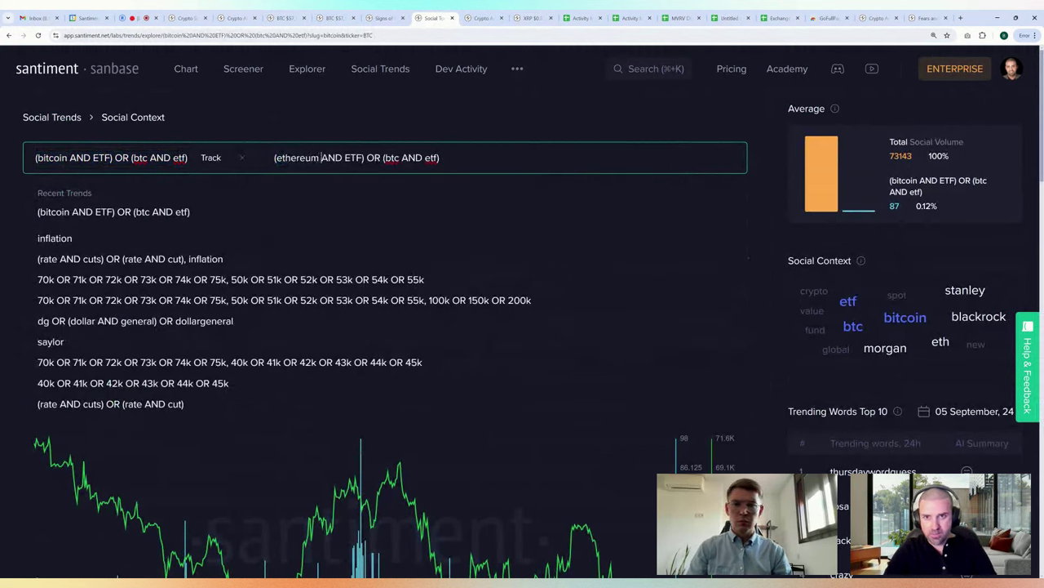
type("eth")
key("Return")
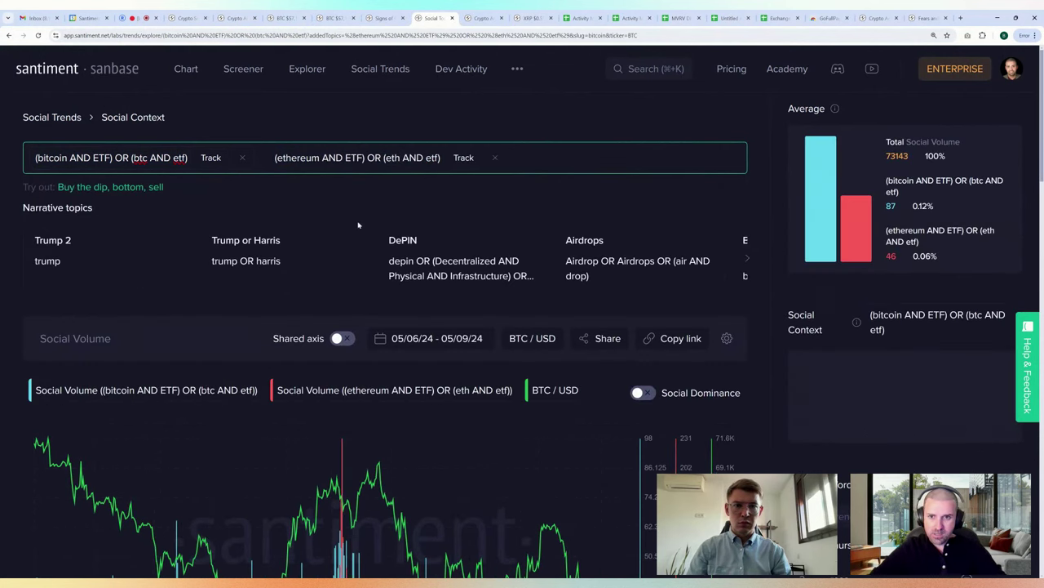
Step: Put both ETF social volume queries on a shared axis and set the range to Last year
scroll(359, 221, "down", 2)
scroll(373, 192, "down", 1)
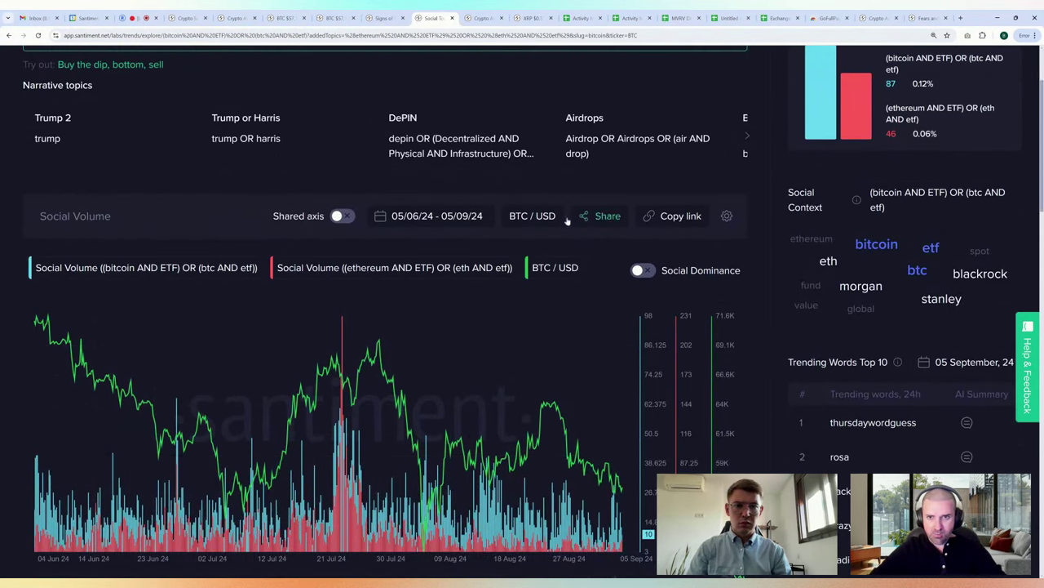
left_click(343, 215)
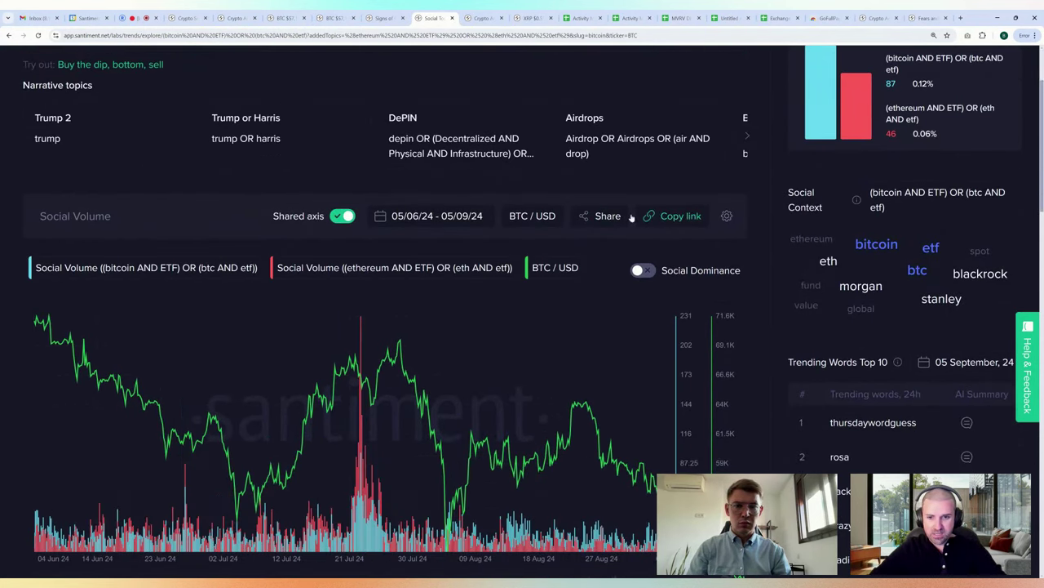
scroll(409, 204, "down", 1)
left_click(457, 174)
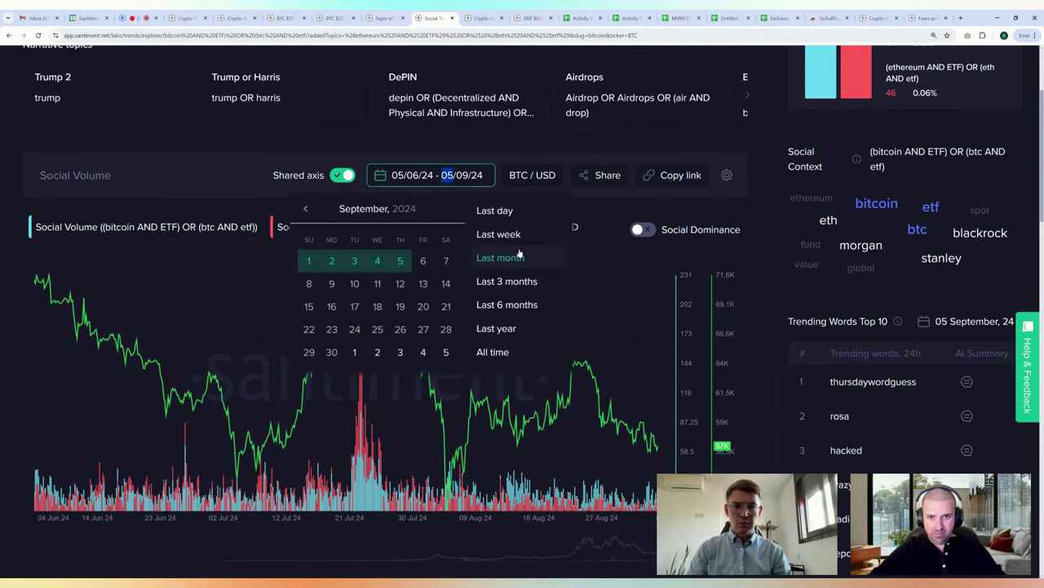
left_click(496, 328)
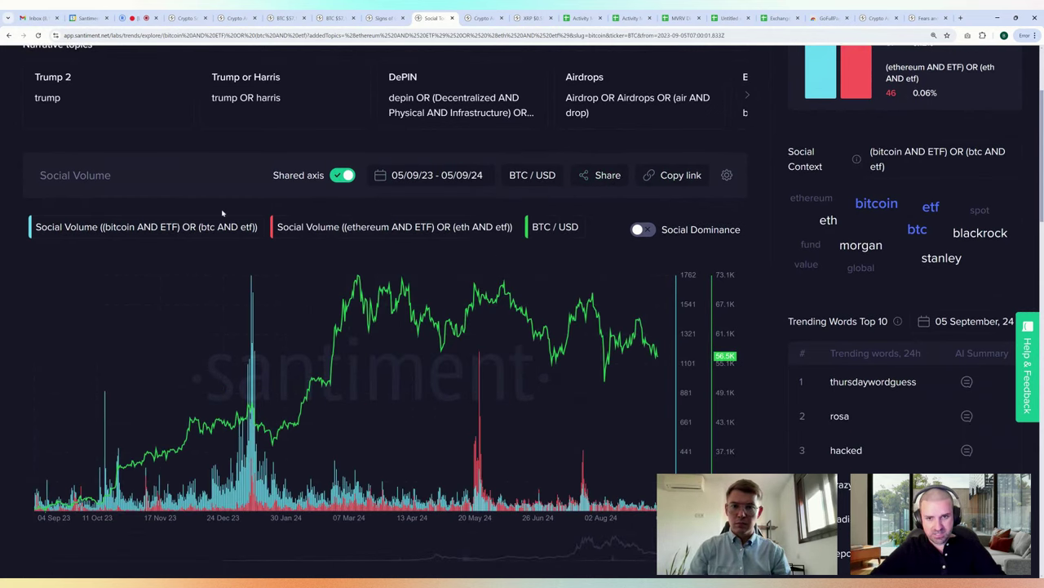
mouse_move(253, 462)
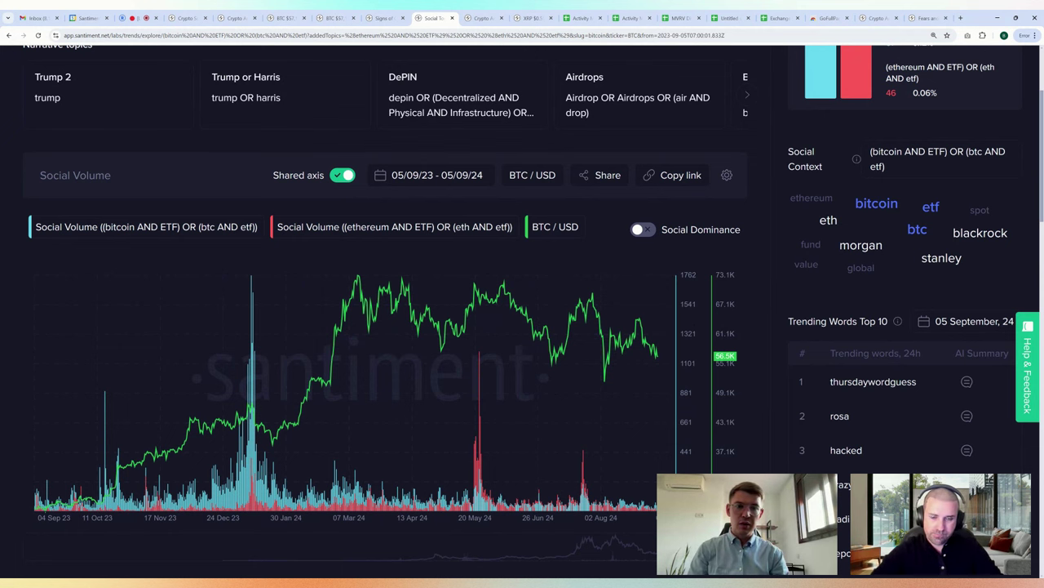
scroll(776, 231, "down", 5)
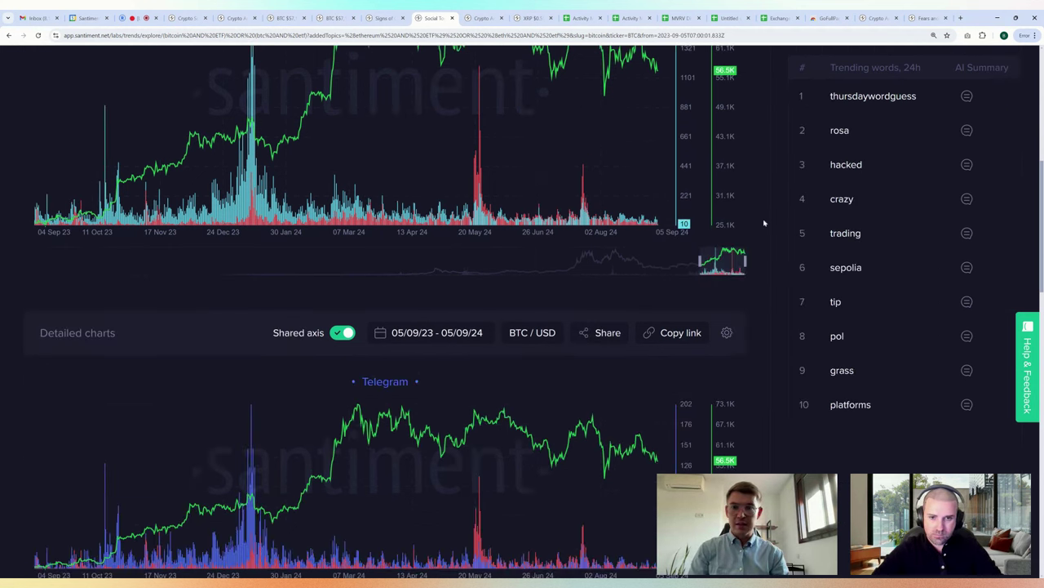
scroll(763, 221, "down", 5)
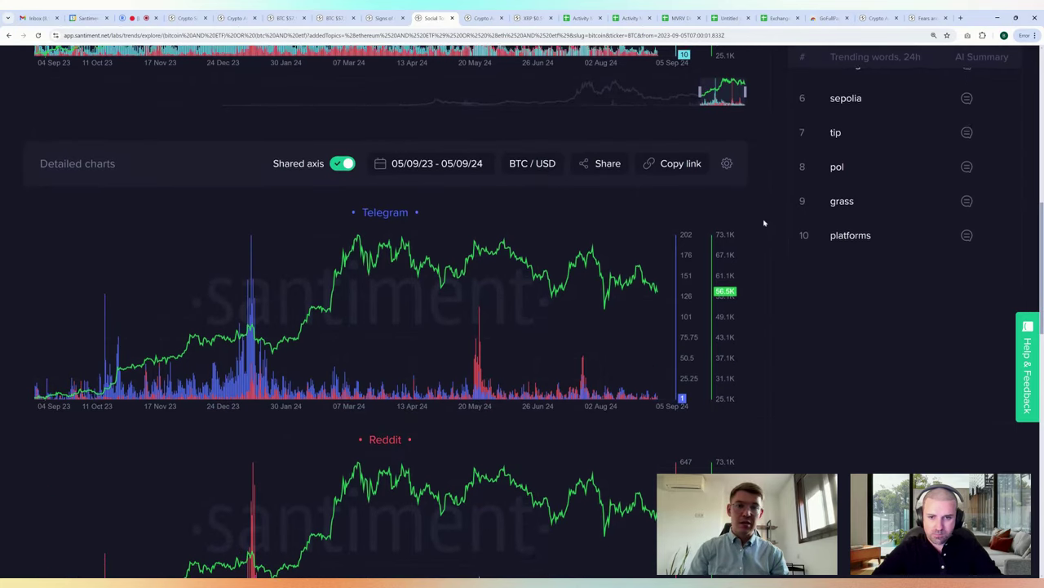
scroll(760, 222, "down", 4)
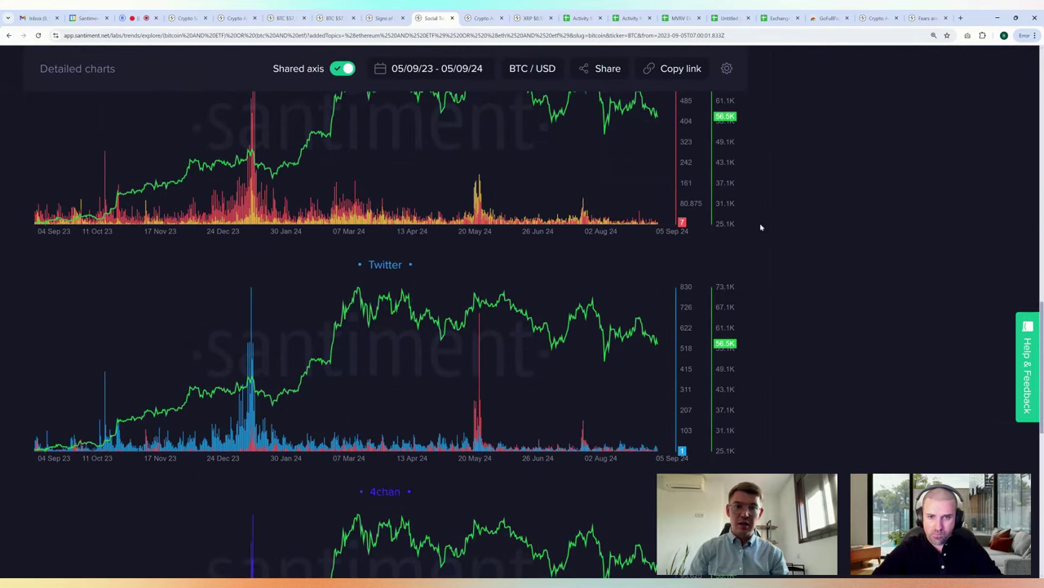
scroll(761, 227, "down", 6)
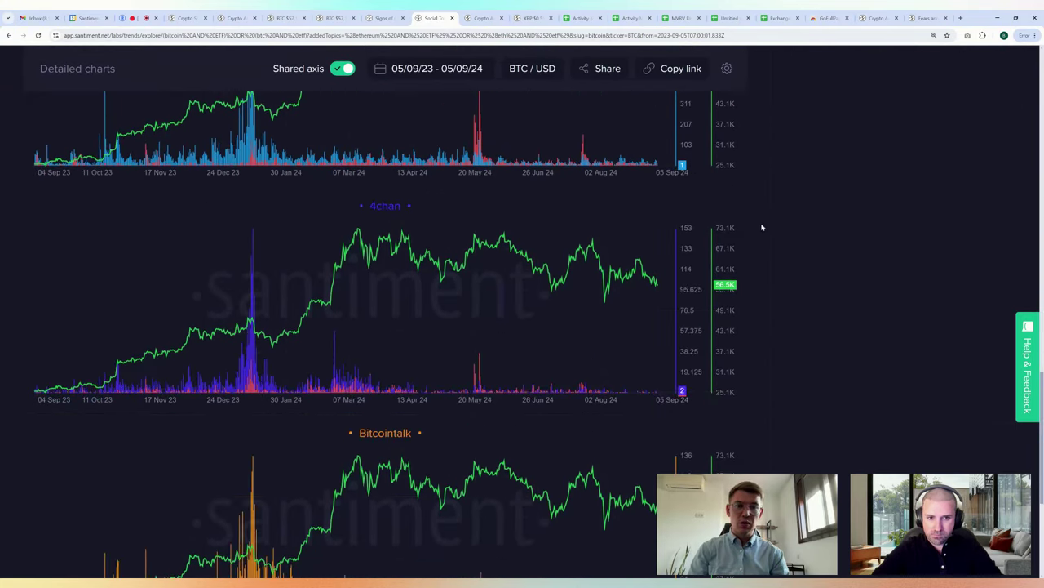
scroll(761, 227, "down", 1)
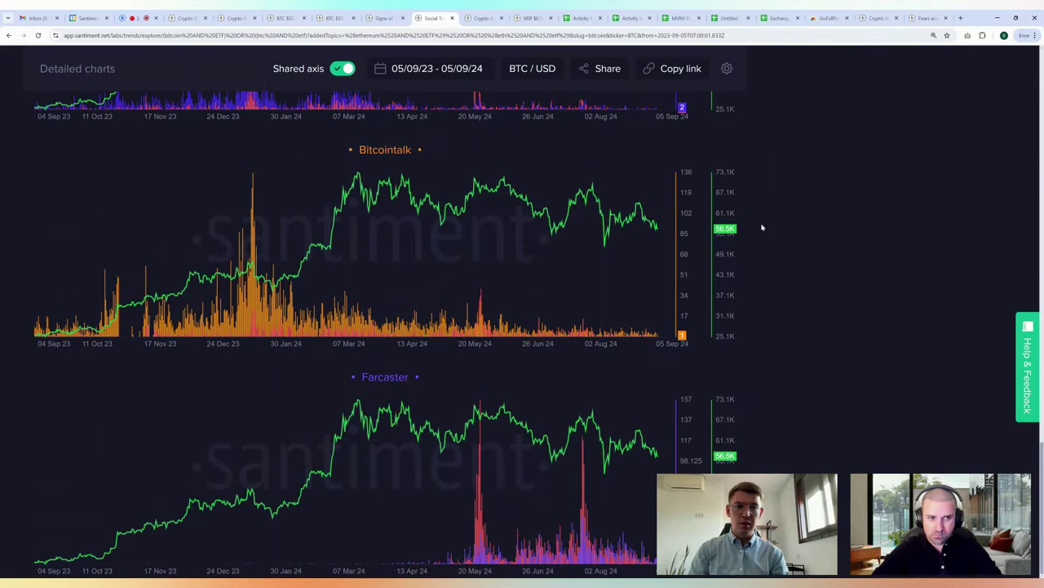
scroll(762, 227, "up", 20)
scroll(762, 209, "down", 3)
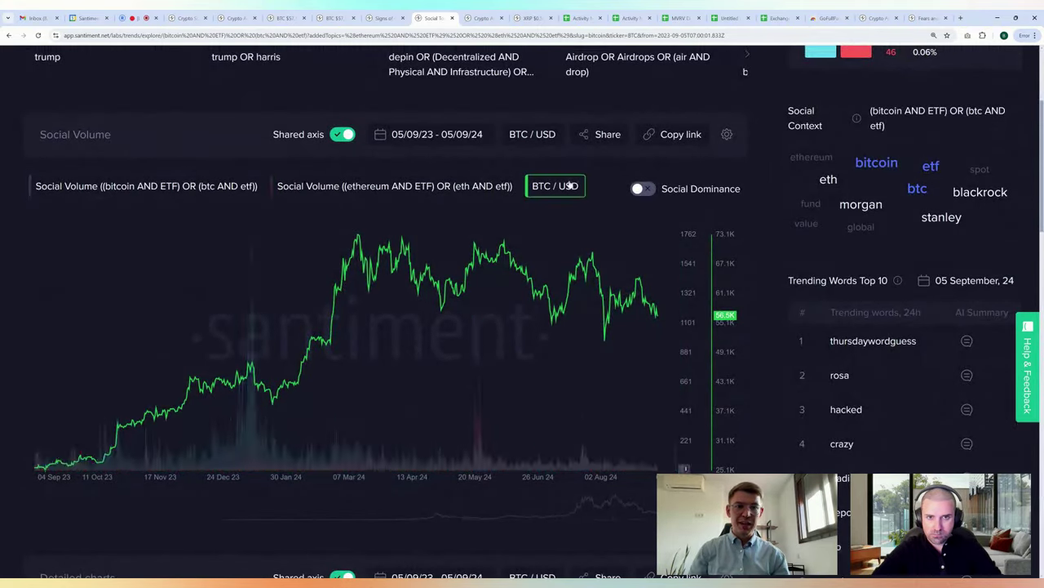
left_click(532, 134)
left_click(547, 193)
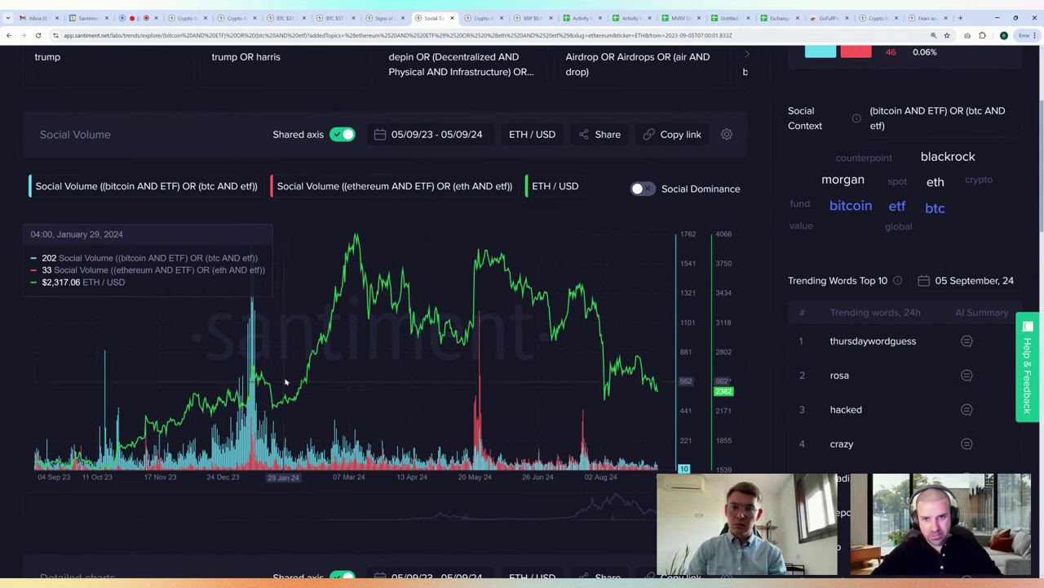
left_click(532, 134)
left_click(537, 168)
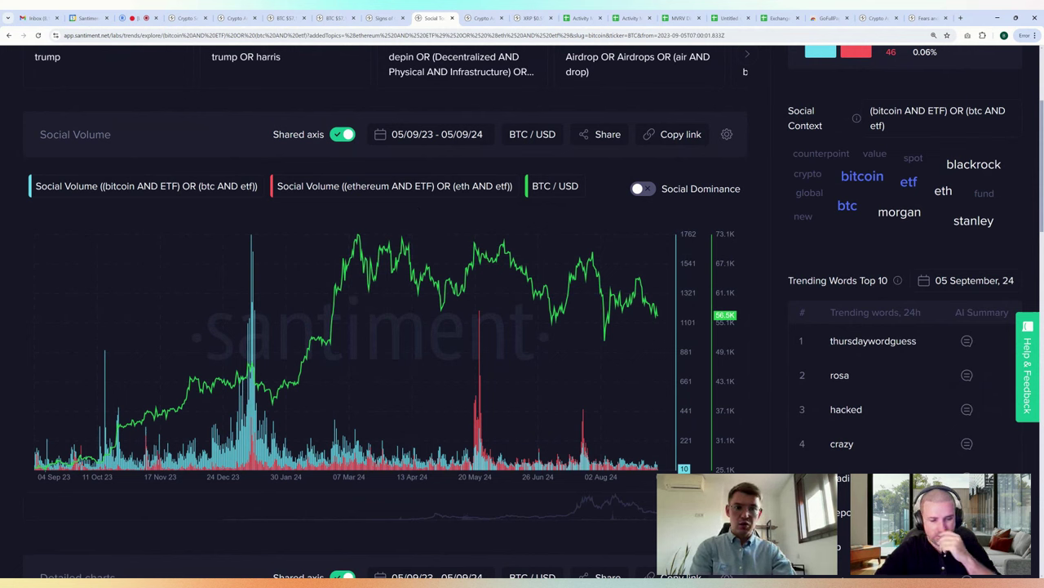
Step: Switch the price pair to ETH / USD, revert to BTC / USD, and return to the Bitcoin chart page
left_click(552, 132)
left_click(551, 193)
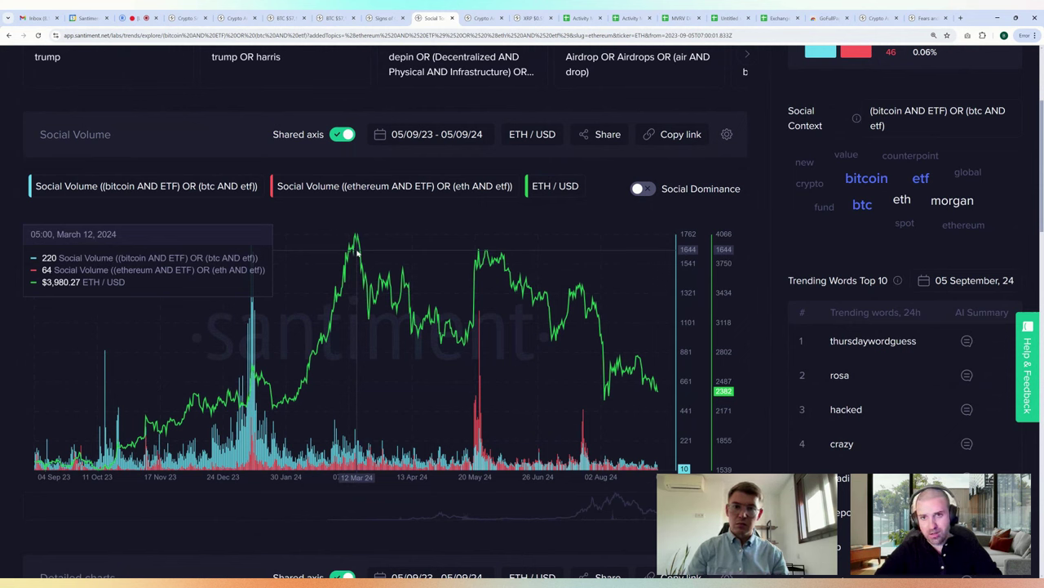
left_click(537, 135)
left_click(531, 182)
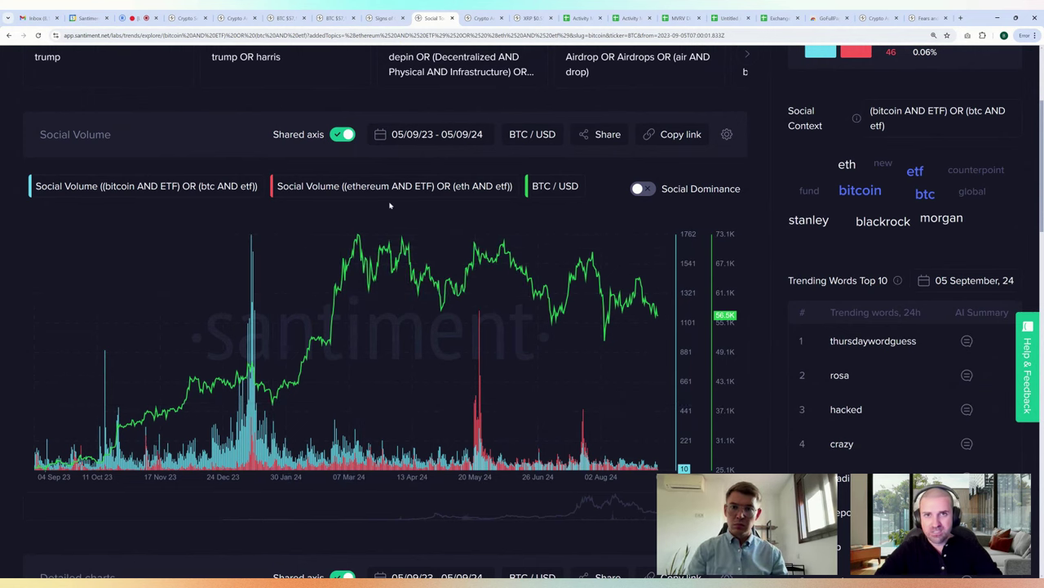
left_click(286, 18)
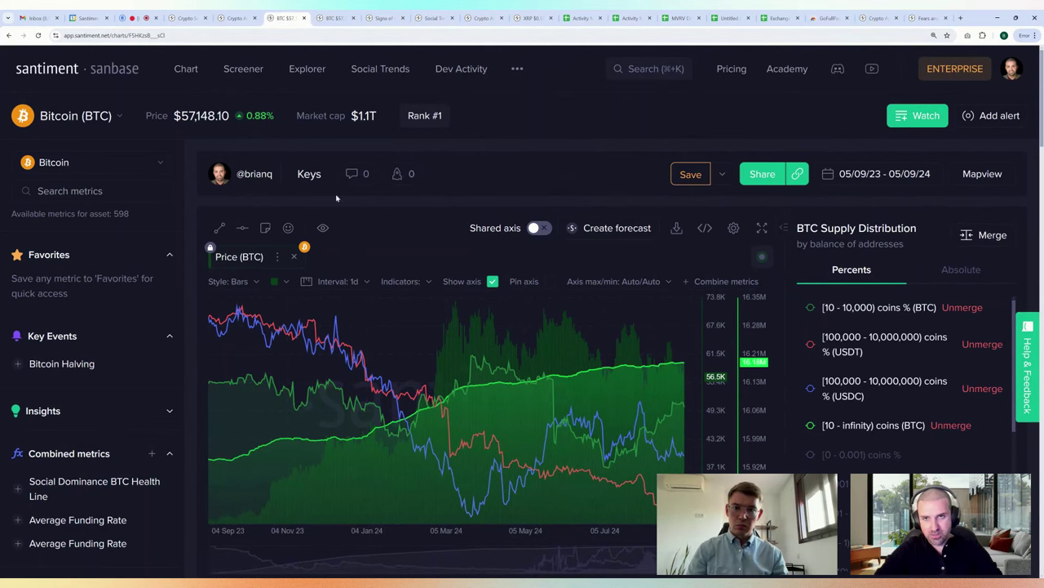
Step: Remove the USDT and USDC exchange supply metrics from the chart
scroll(388, 204, "down", 2)
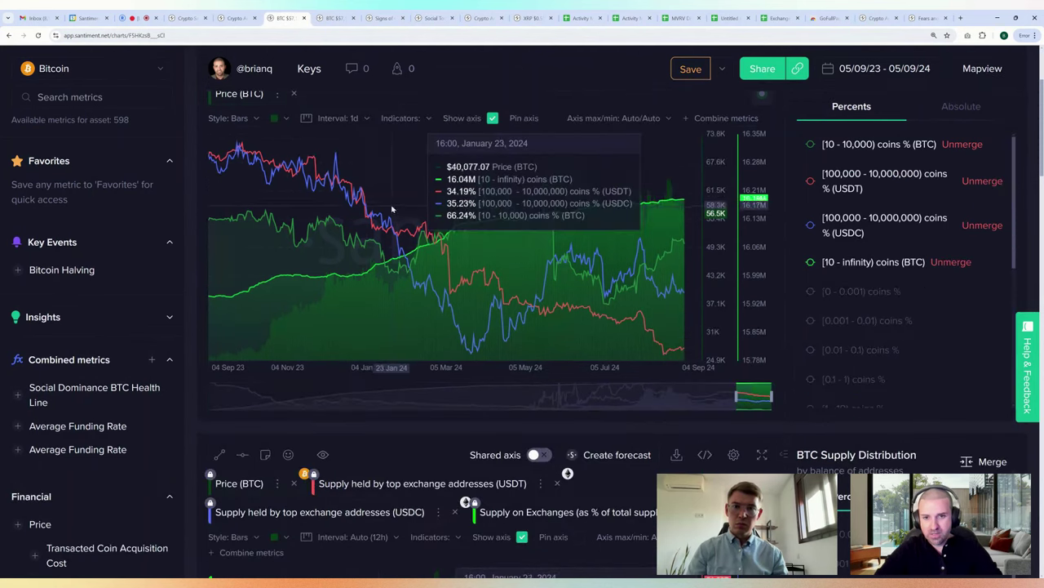
left_click(561, 485)
scroll(560, 485, "down", 1)
left_click(558, 404)
Step: Add Ethereum's Price alongside Bitcoin's price and draw both as lines
left_click(53, 70)
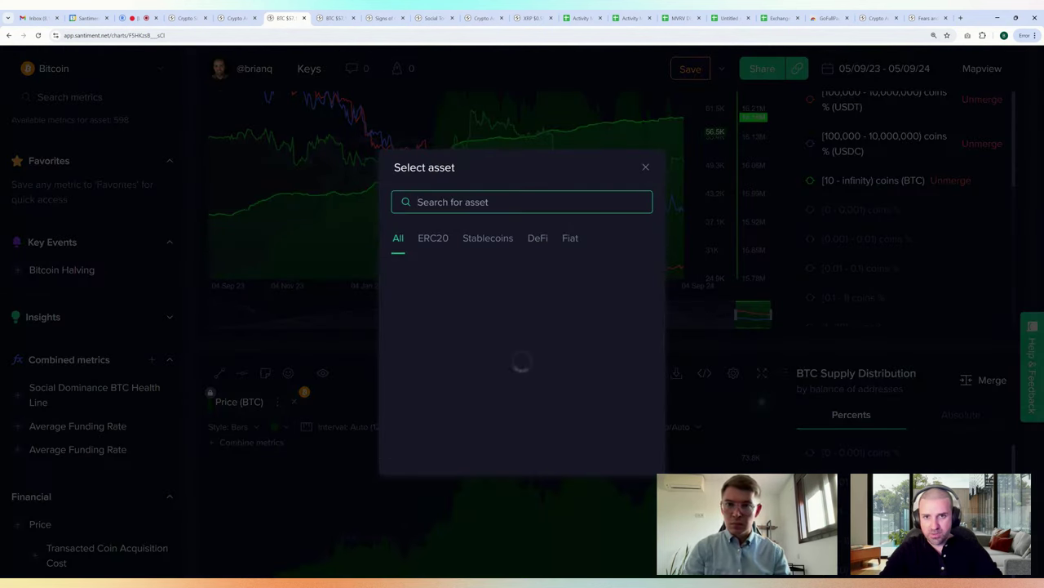
type("eth")
left_click(443, 280)
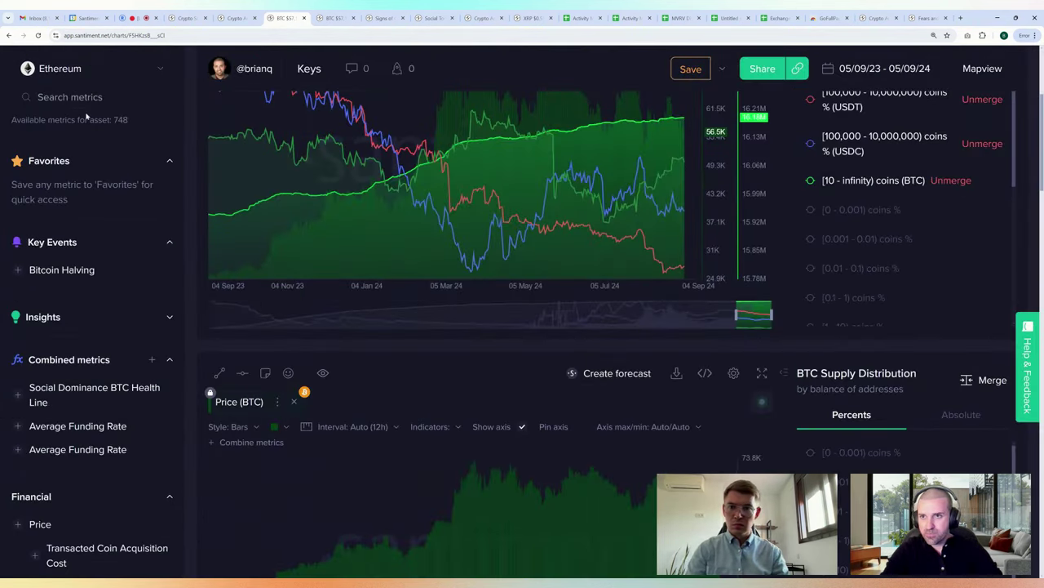
left_click(68, 527)
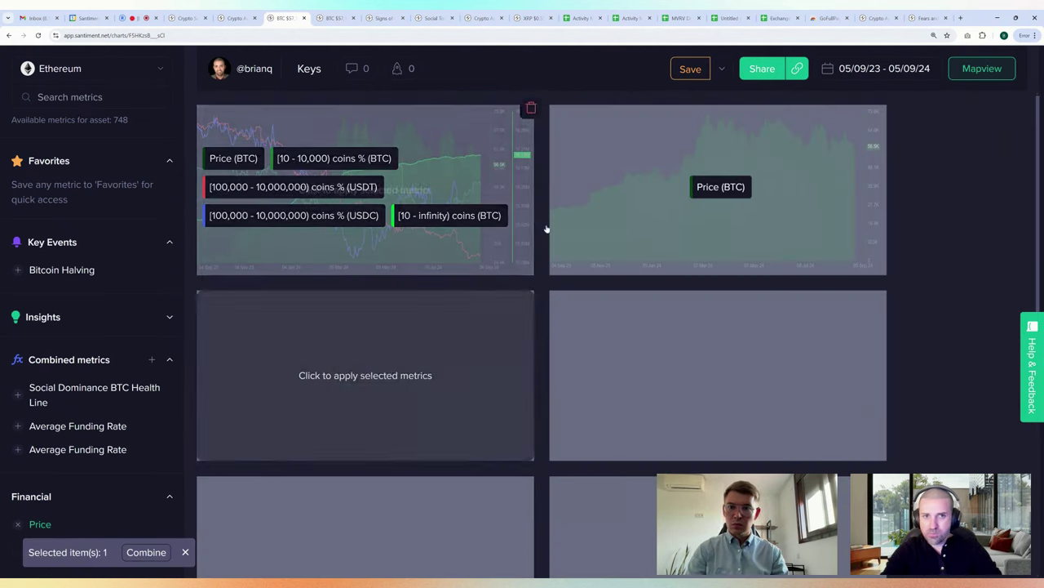
left_click(587, 270)
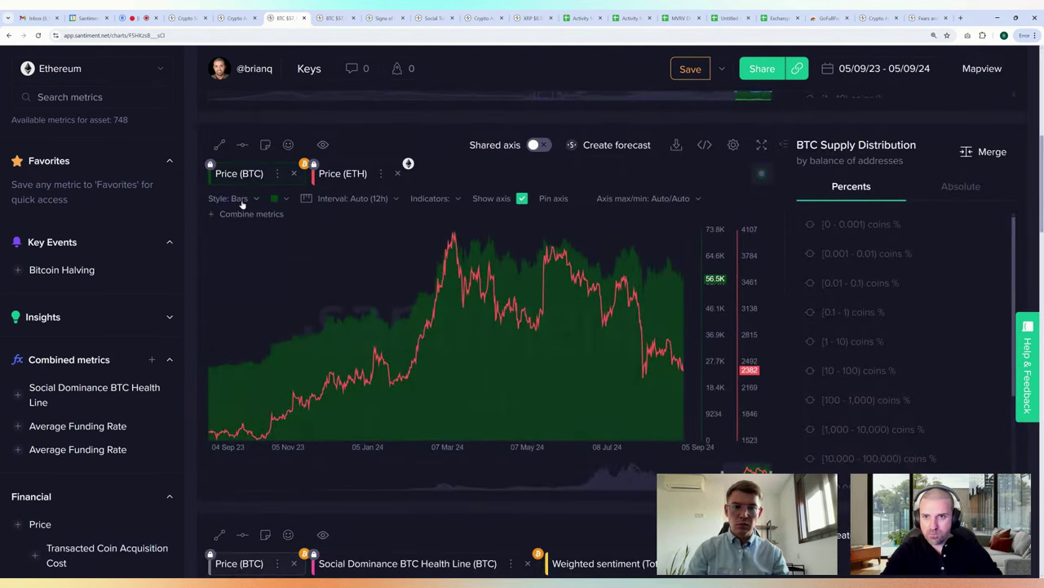
left_click(245, 200)
left_click(220, 266)
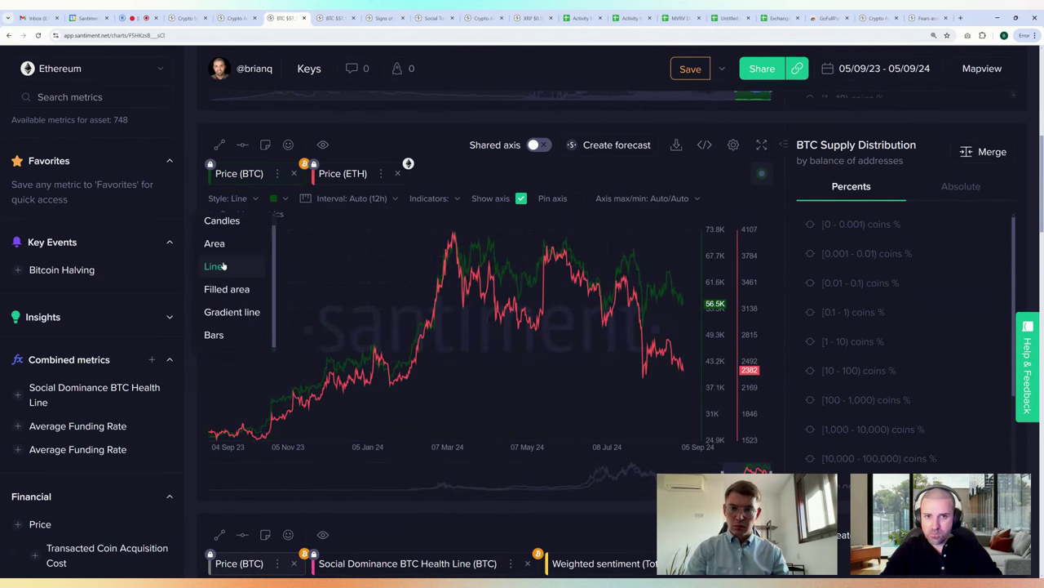
Step: Enlarge the price chart and measure the % changes for 23 Jan–11 Mar and mid-May
left_click(761, 145)
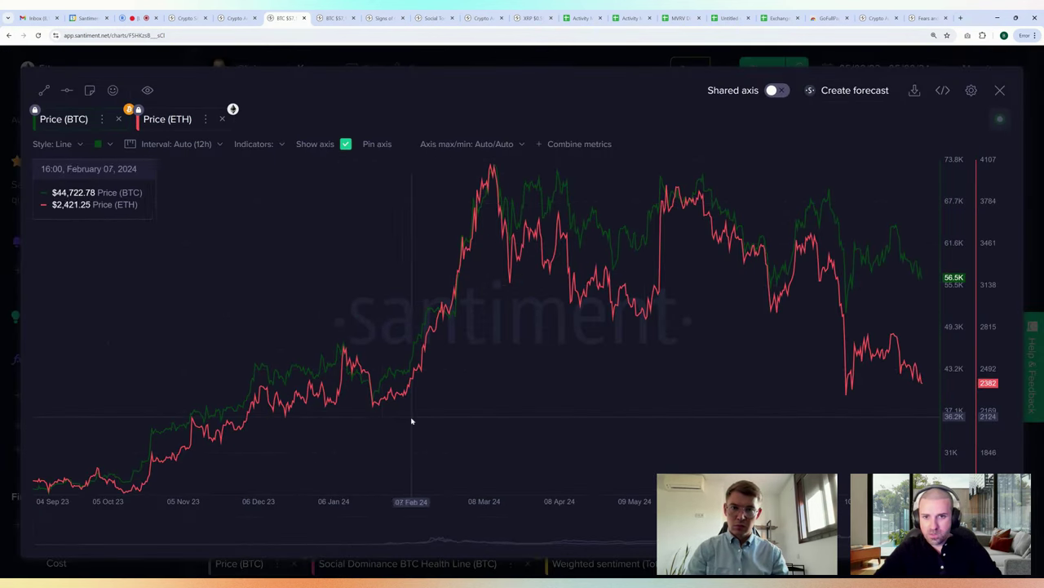
left_click_drag(374, 422, 494, 380)
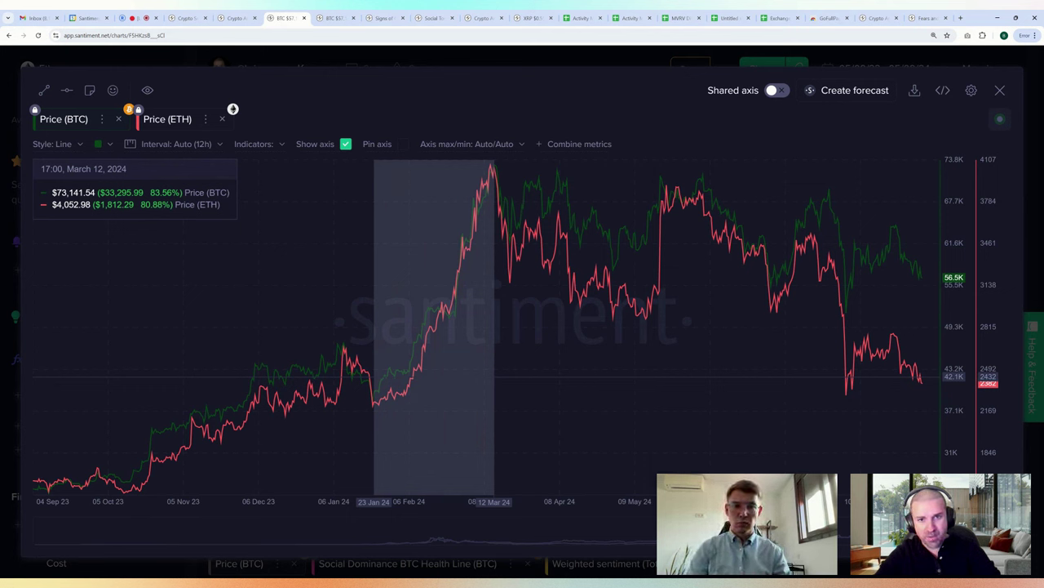
left_click_drag(493, 377, 499, 377)
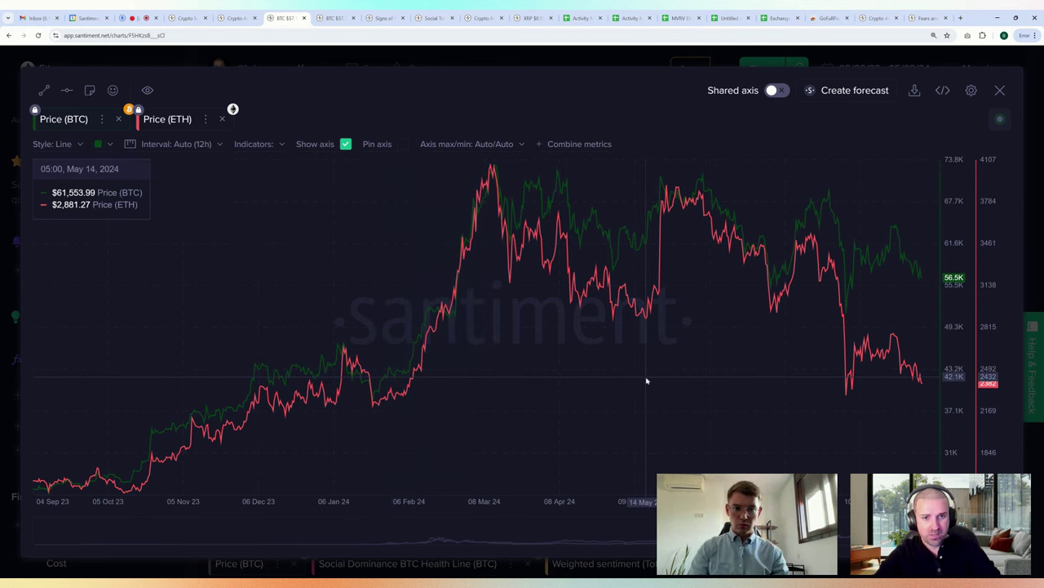
left_click_drag(646, 380, 667, 376)
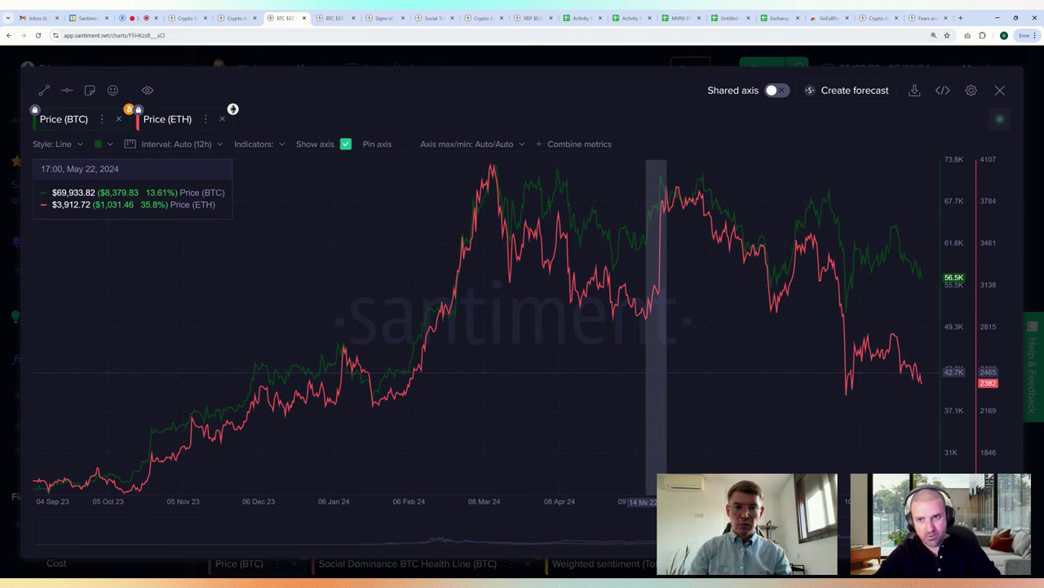
left_click_drag(666, 377, 662, 380)
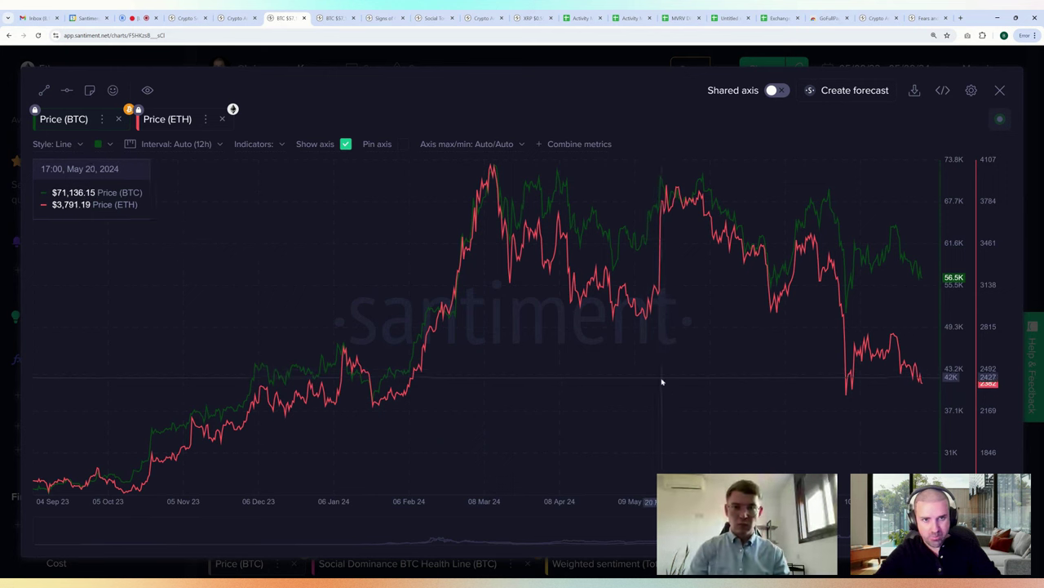
Step: Add Price BTC (ETH), enlarge the chart, and remove the BTC and ETH dollar prices
left_click(355, 63)
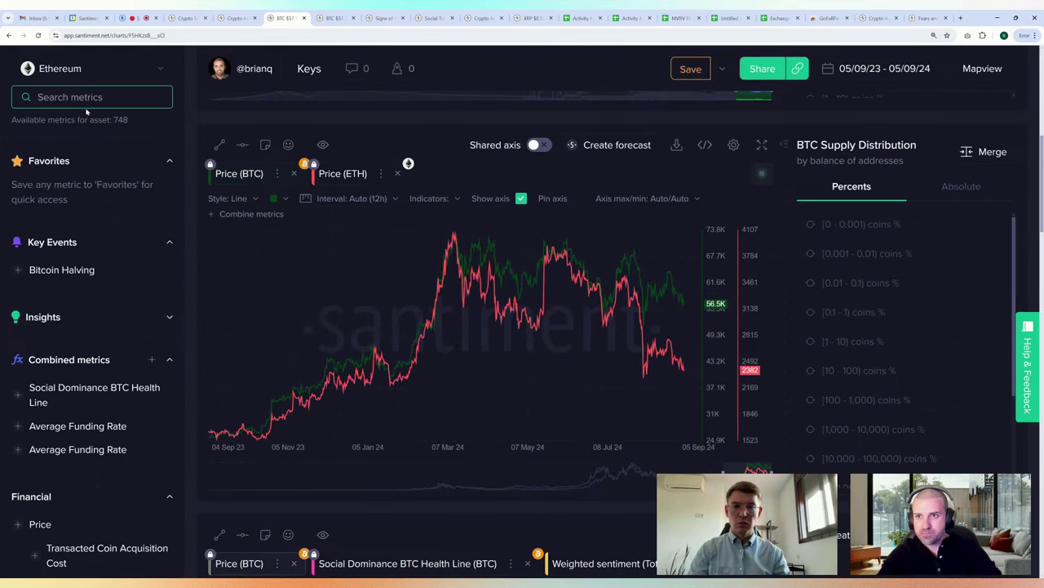
scroll(70, 465, "down", 1)
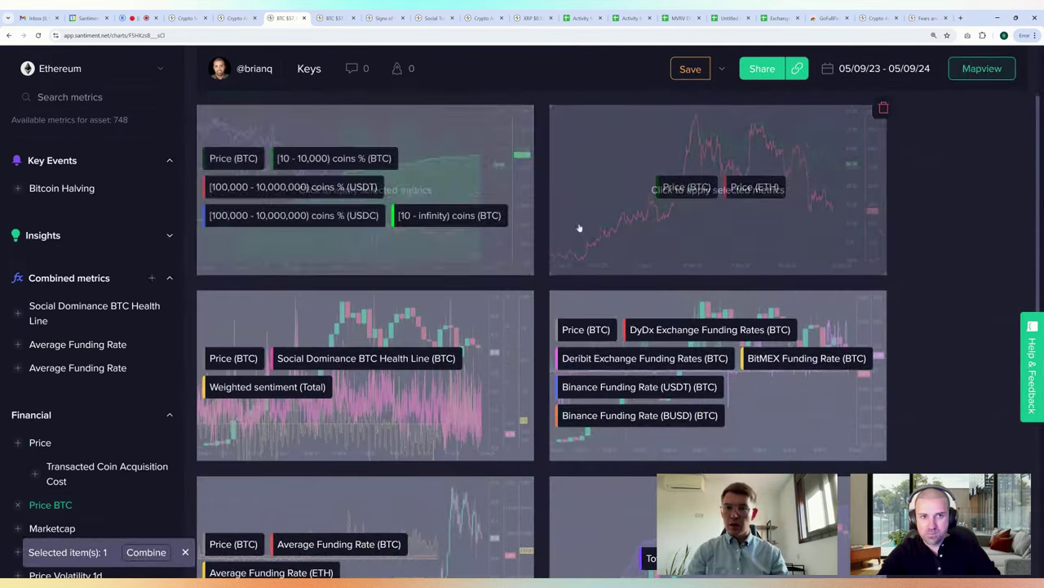
left_click(580, 226)
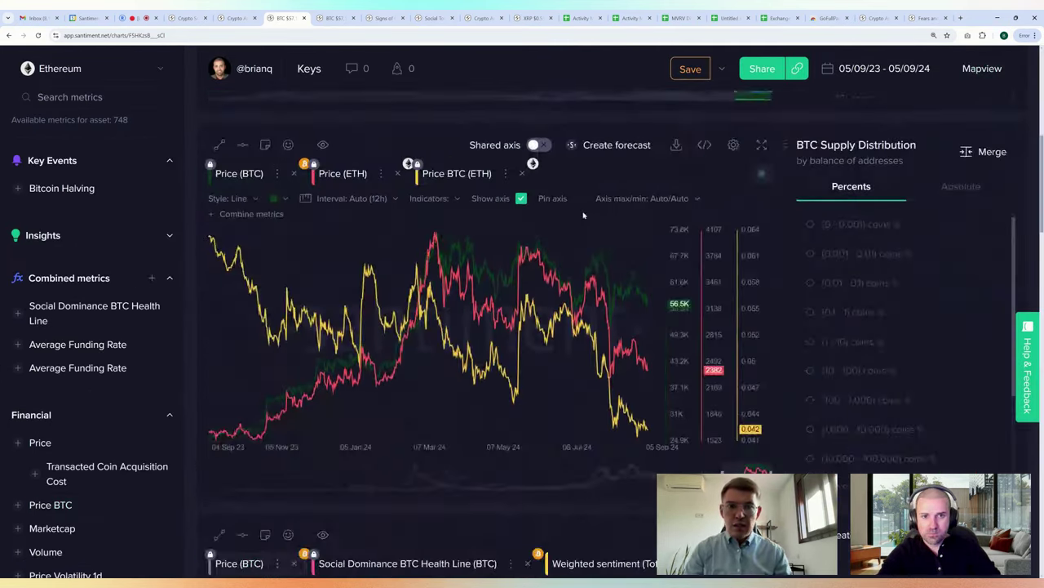
left_click(762, 144)
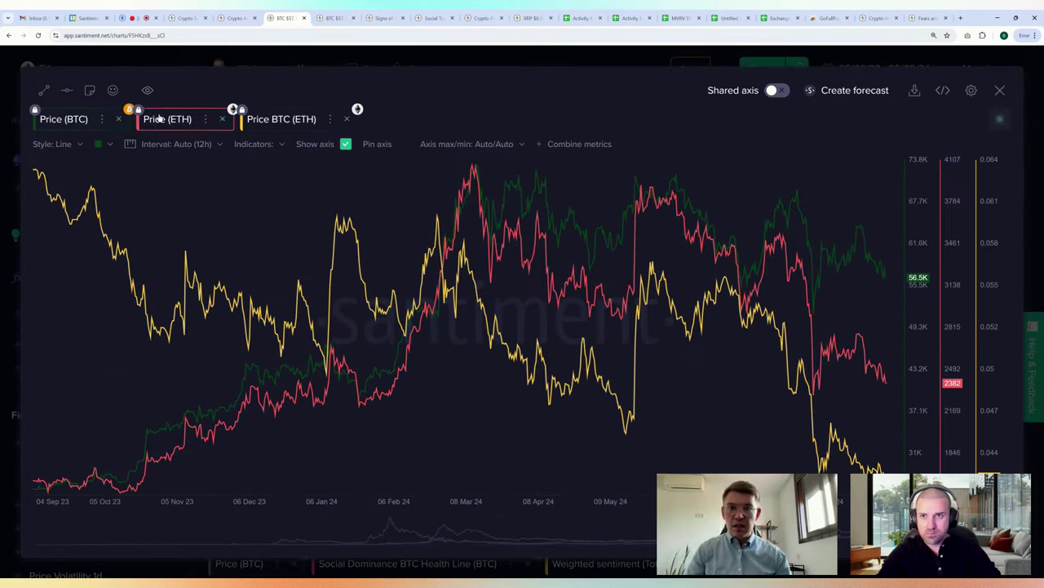
left_click(118, 119)
left_click(123, 119)
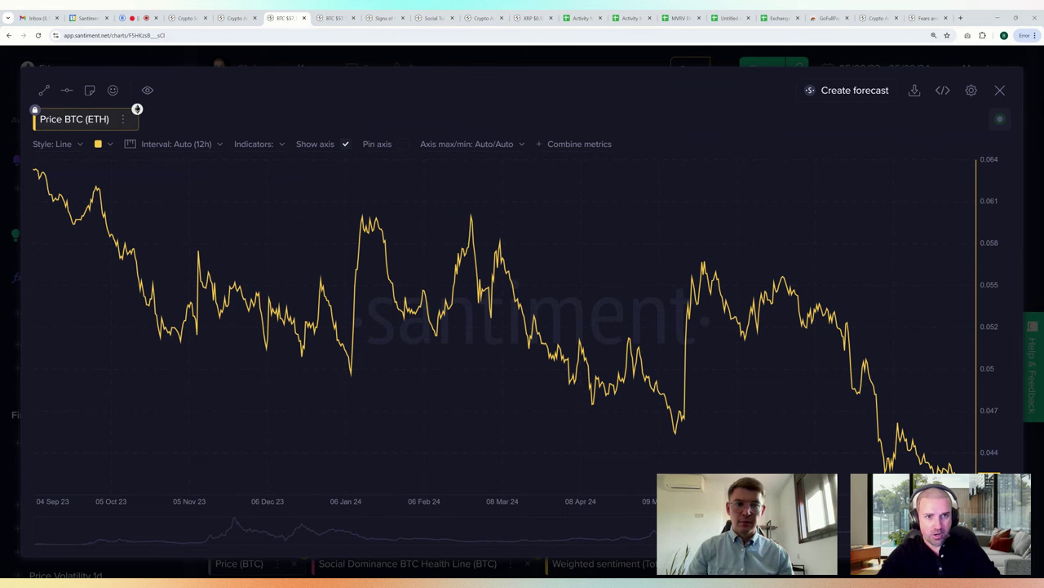
Step: Load the ETF Volumes dashboard in a new tab and refresh the GBTC volume chart
key("ctrl+t")
type("queries.santiment.net/dashboard/etf-volumes-728")
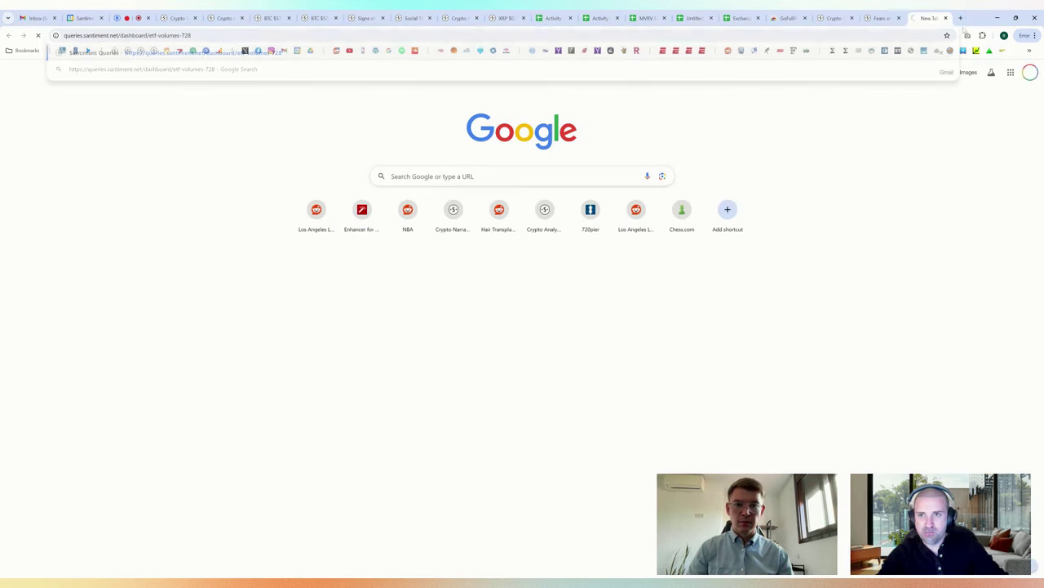
key("Return")
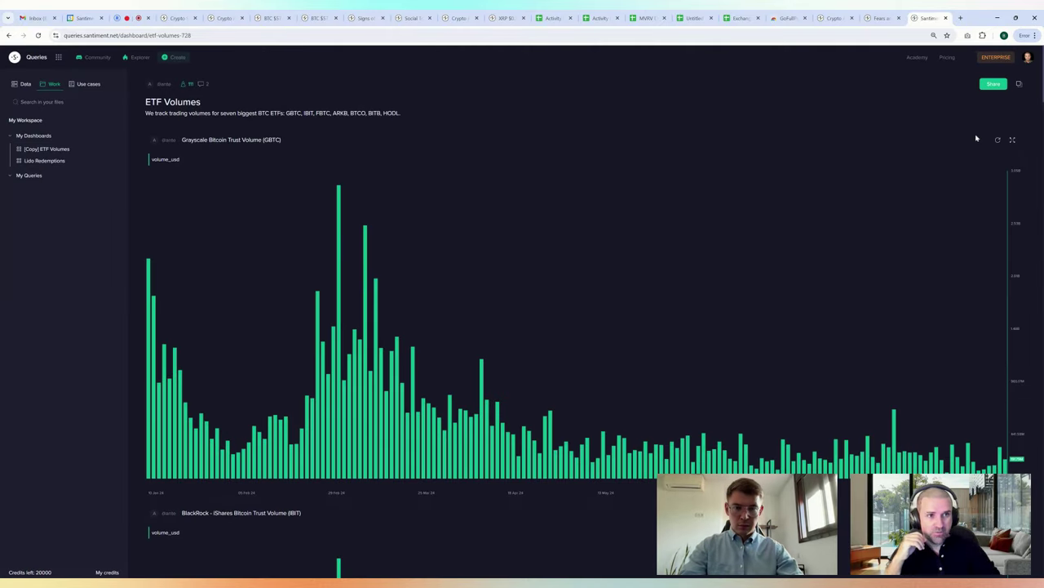
left_click(998, 141)
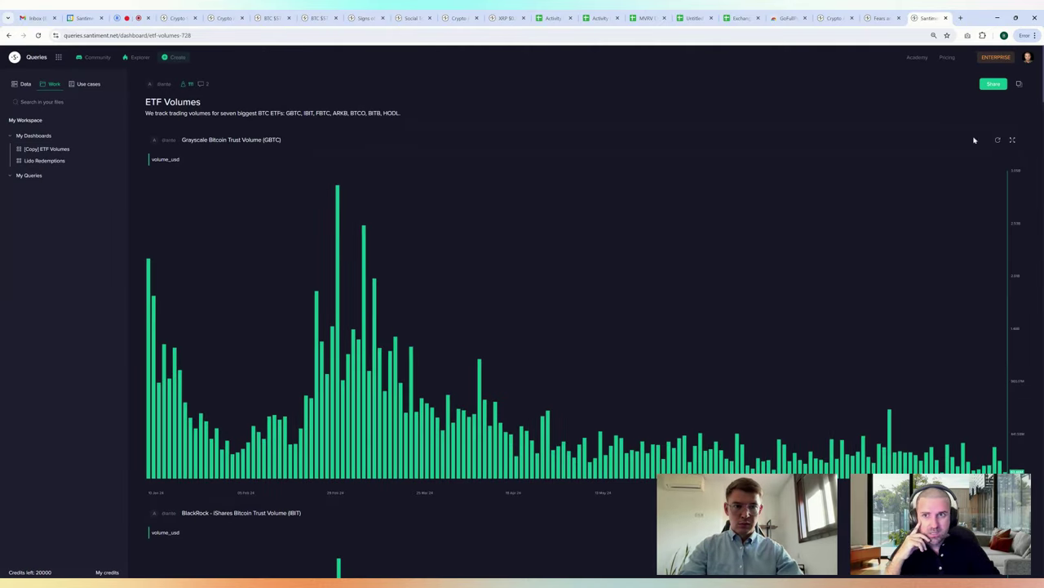
Step: Refresh the Total ETF Volume chart further down the dashboard
scroll(926, 141, "down", 1)
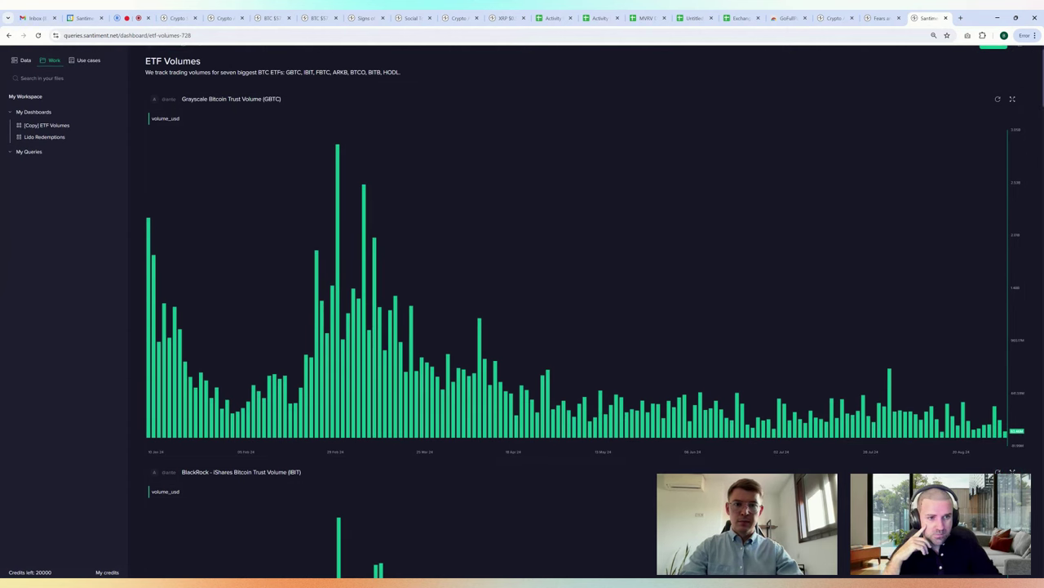
scroll(999, 471, "down", 5)
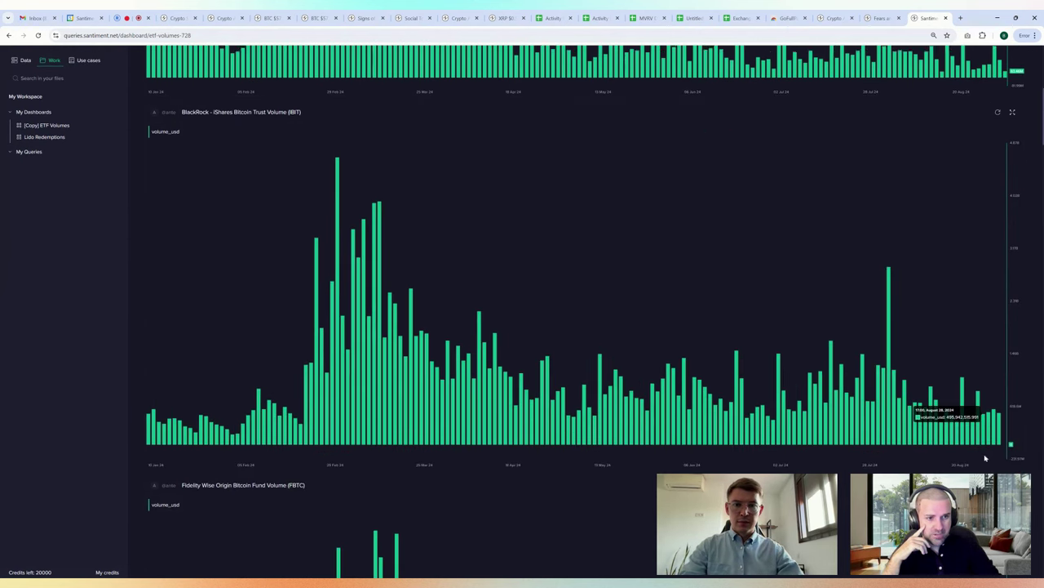
scroll(997, 478, "down", 5)
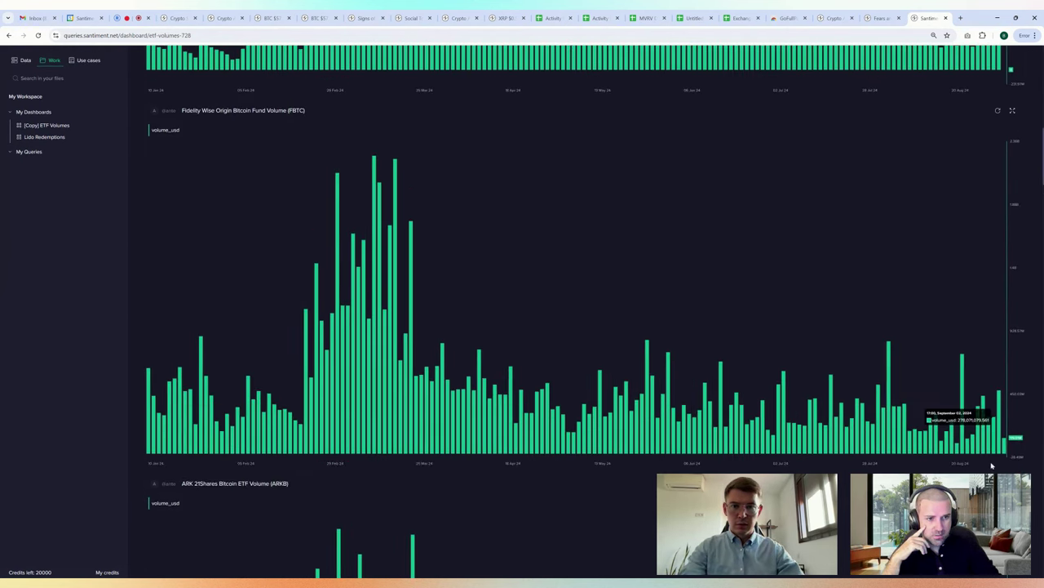
scroll(997, 478, "down", 3)
scroll(984, 467, "down", 5)
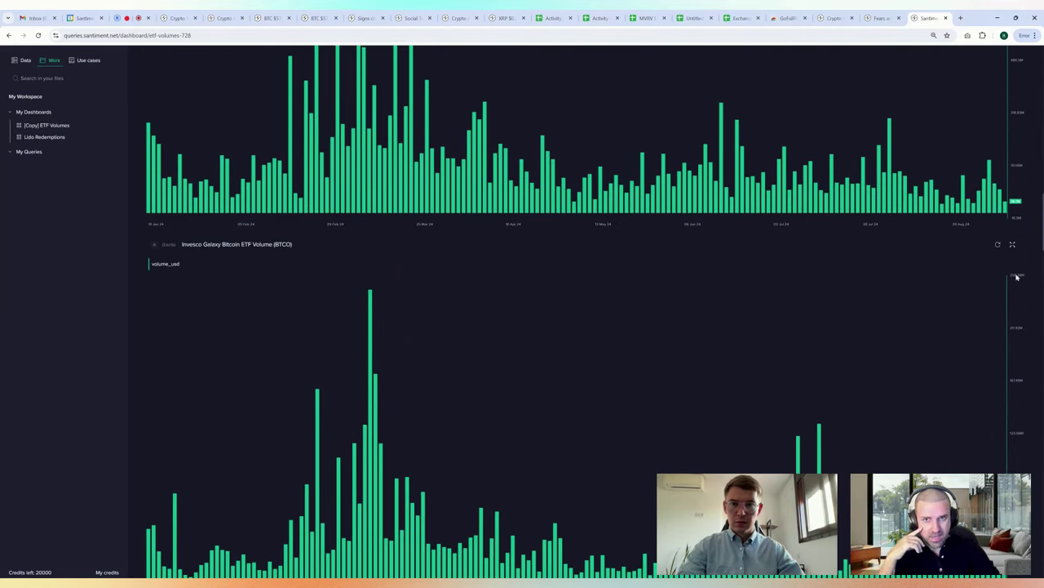
scroll(922, 269, "down", 6)
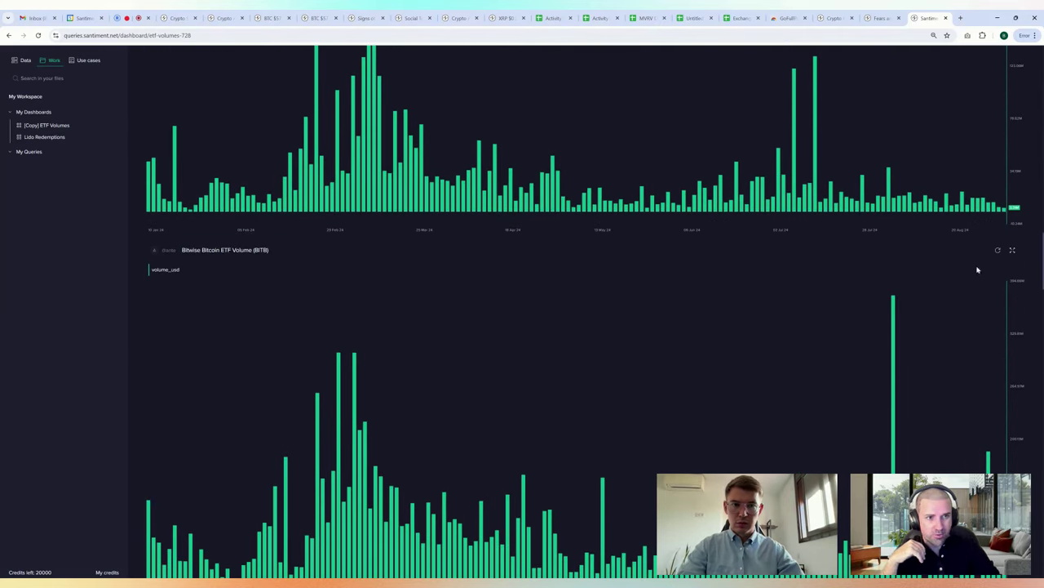
scroll(930, 262, "down", 3)
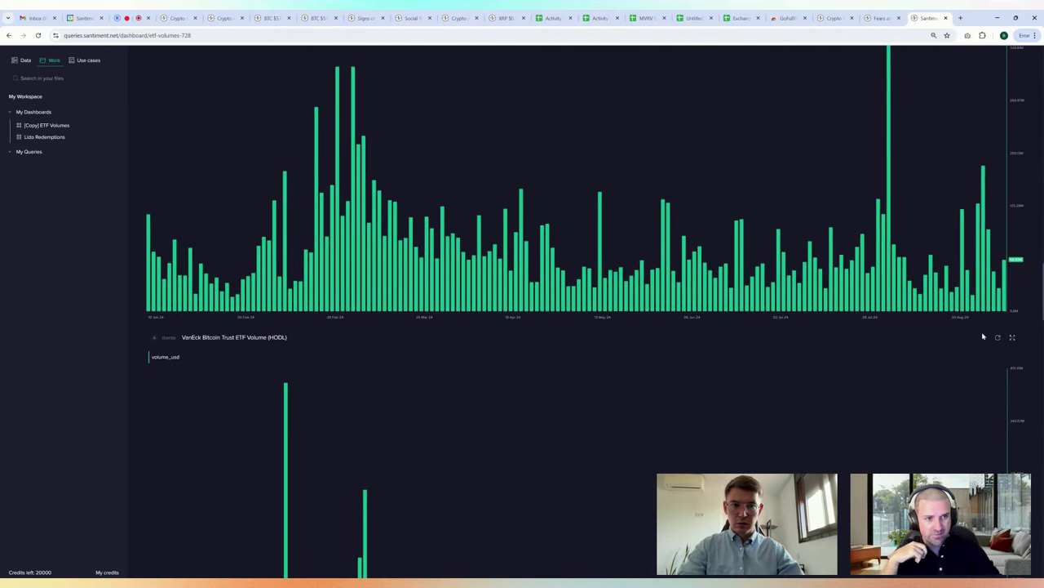
scroll(983, 336, "down", 5)
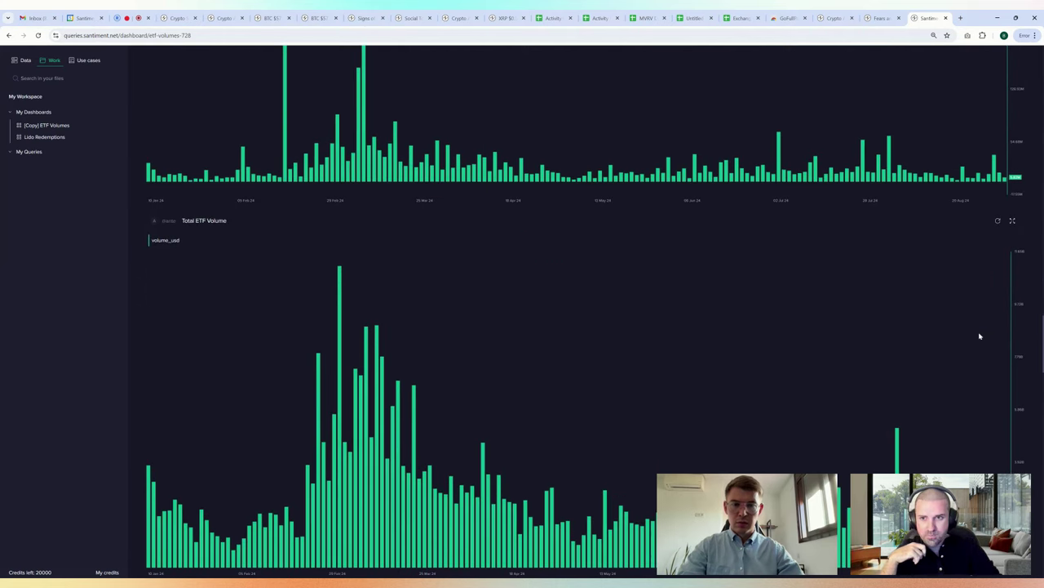
left_click(997, 220)
scroll(808, 228, "down", 2)
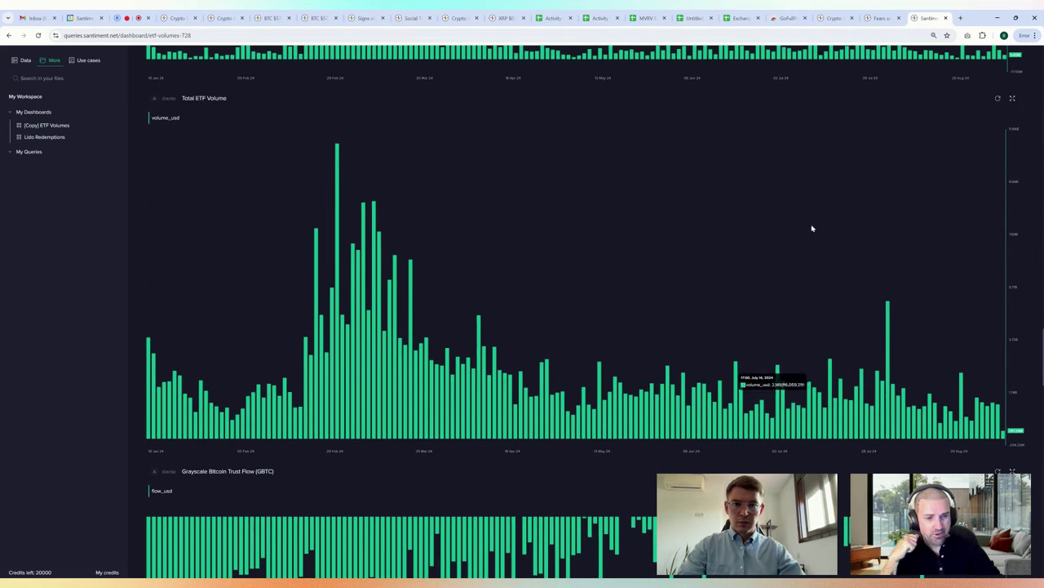
left_click(1012, 98)
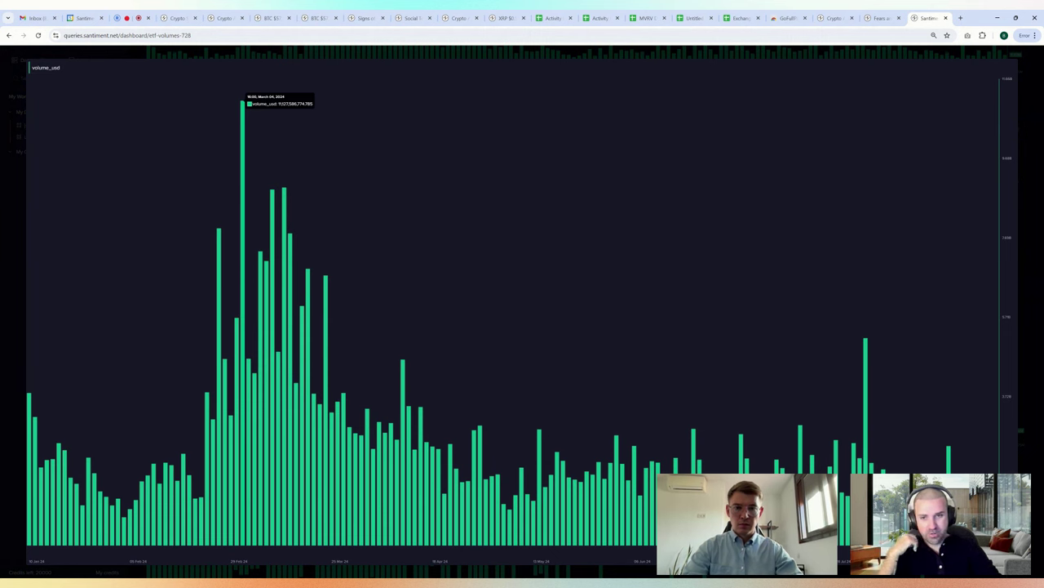
Step: Close the enlarged Total ETF Volume chart and reload the Bitwise BITB and Fidelity FBTC flow charts
left_click(514, 56)
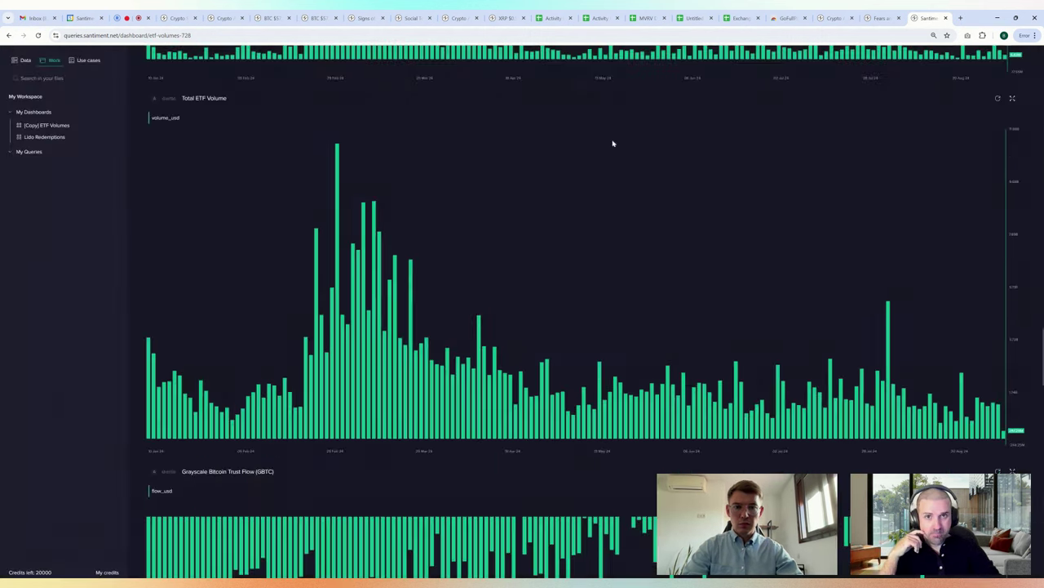
scroll(867, 203, "down", 1)
scroll(923, 177, "down", 7)
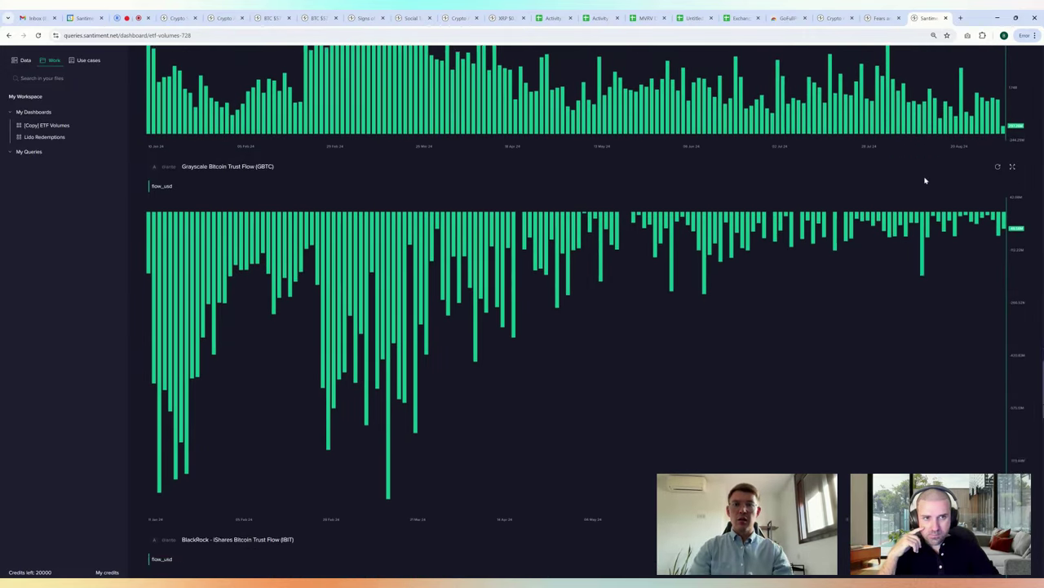
scroll(923, 180, "down", 5)
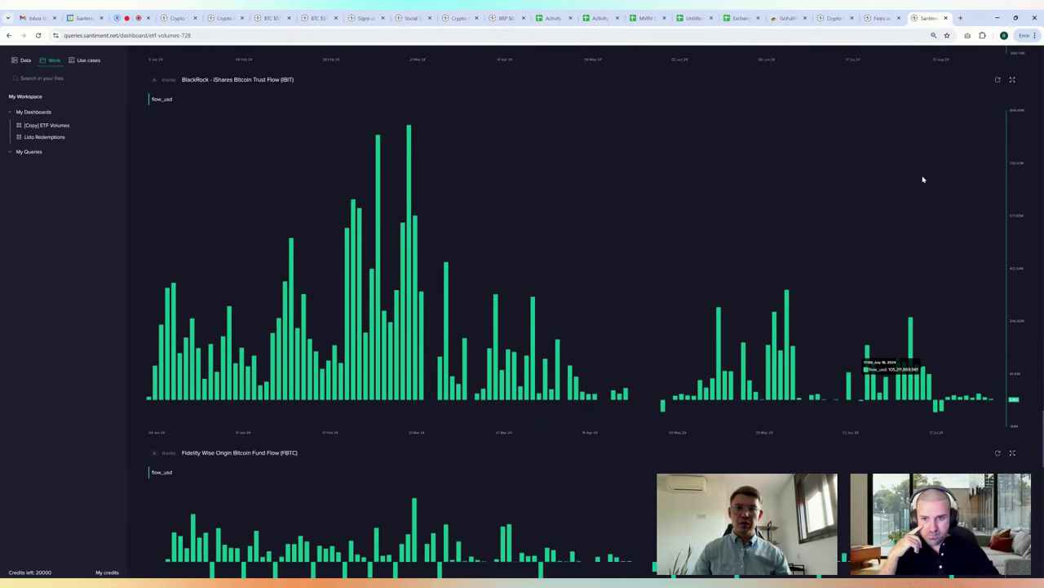
scroll(919, 179, "down", 5)
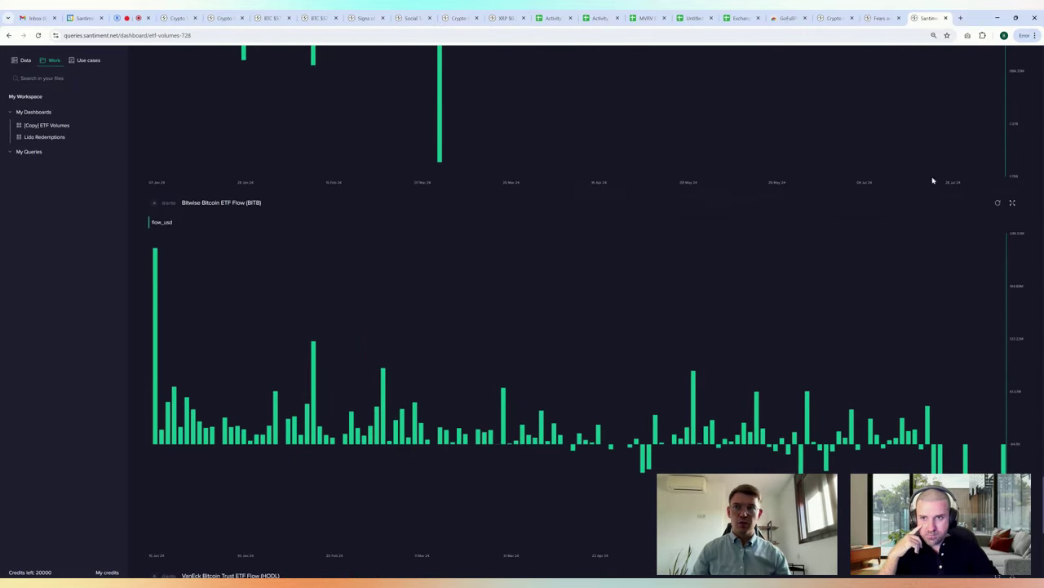
left_click(1001, 204)
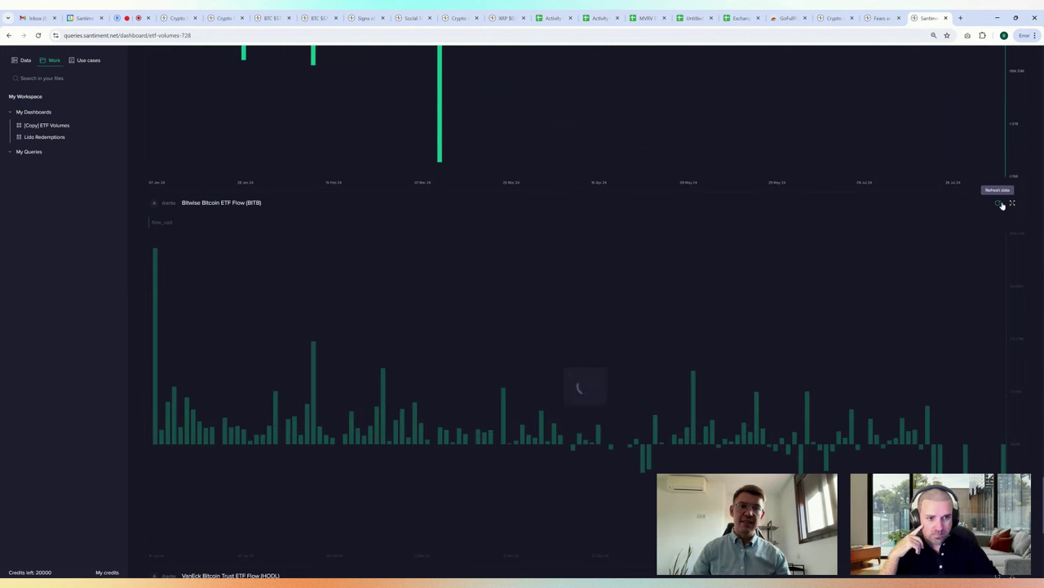
scroll(1000, 204, "up", 3)
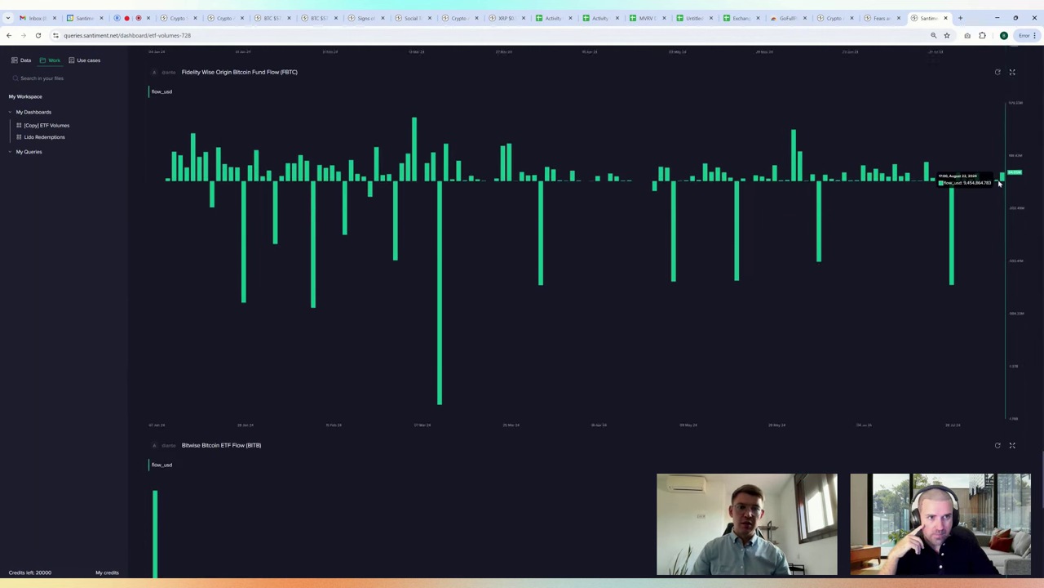
scroll(1001, 185, "up", 1)
left_click(998, 115)
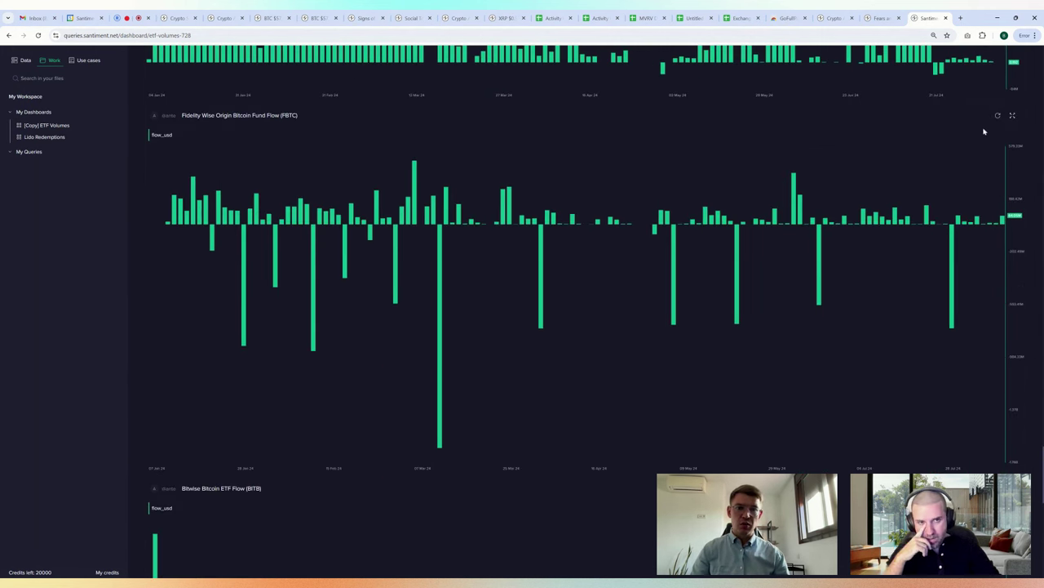
Step: Return to the Bitcoin chart tab and close its enlarged chart
left_click(270, 17)
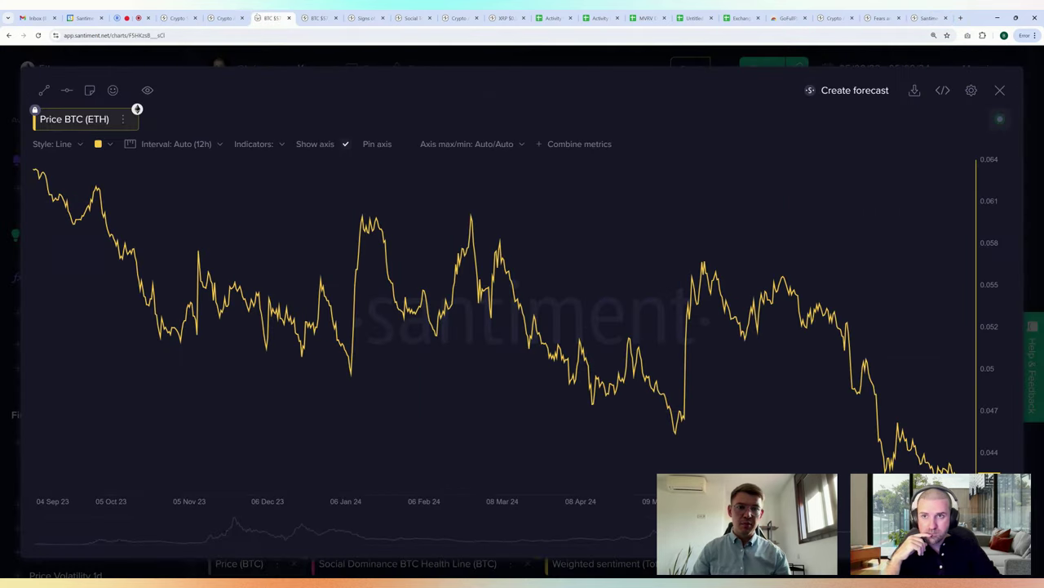
left_click(317, 18)
left_click(273, 18)
left_click(339, 58)
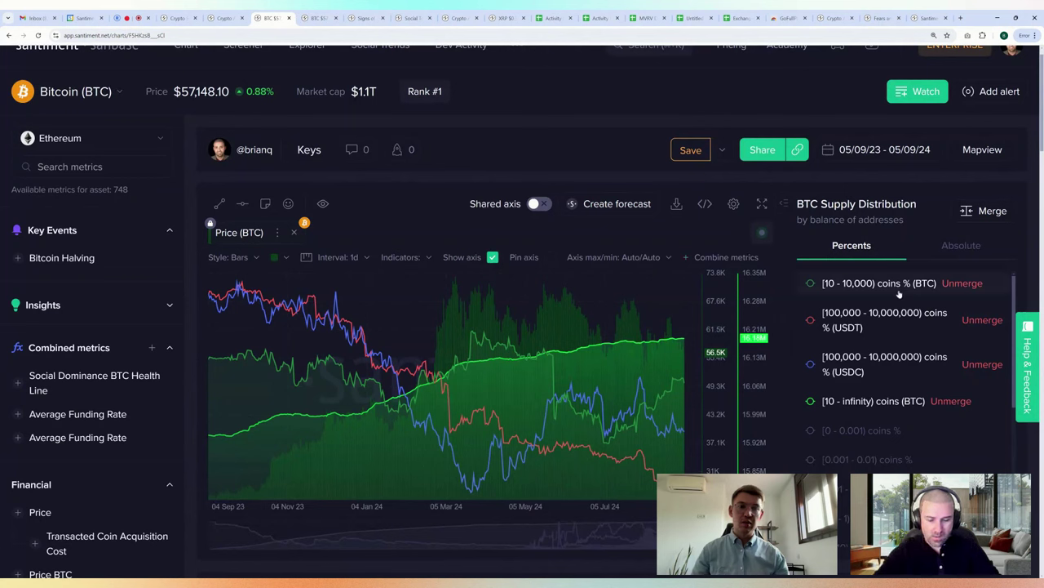
Step: Try the [0 - 0.001), [0.001 - 0.01), [0.01 - 0.1) and [0.1 - 1) coins % bands on the chart
left_click(862, 432)
left_click(864, 459)
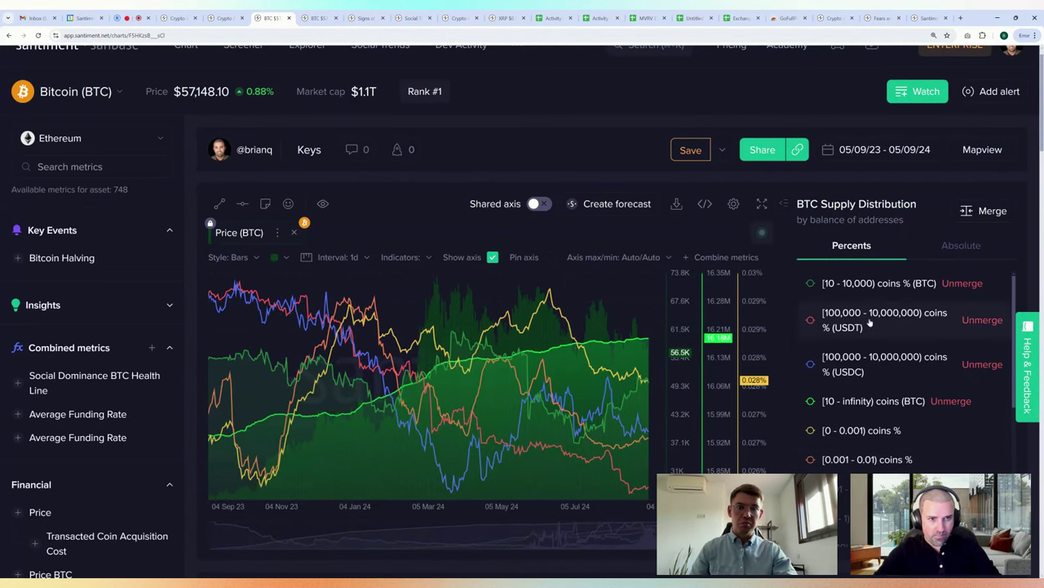
left_click(856, 431)
left_click(851, 461)
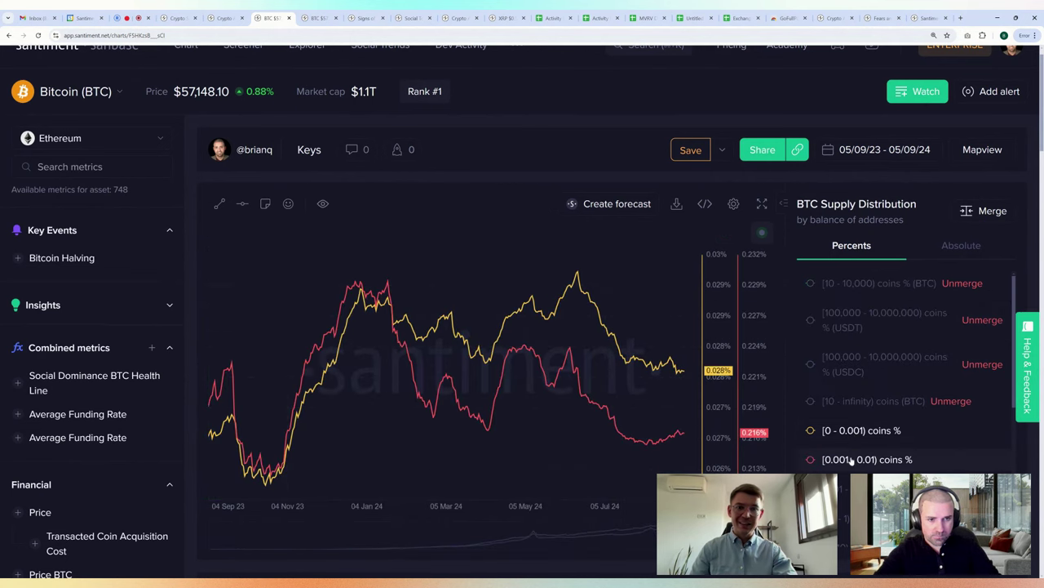
scroll(851, 464, "down", 1)
left_click(852, 426)
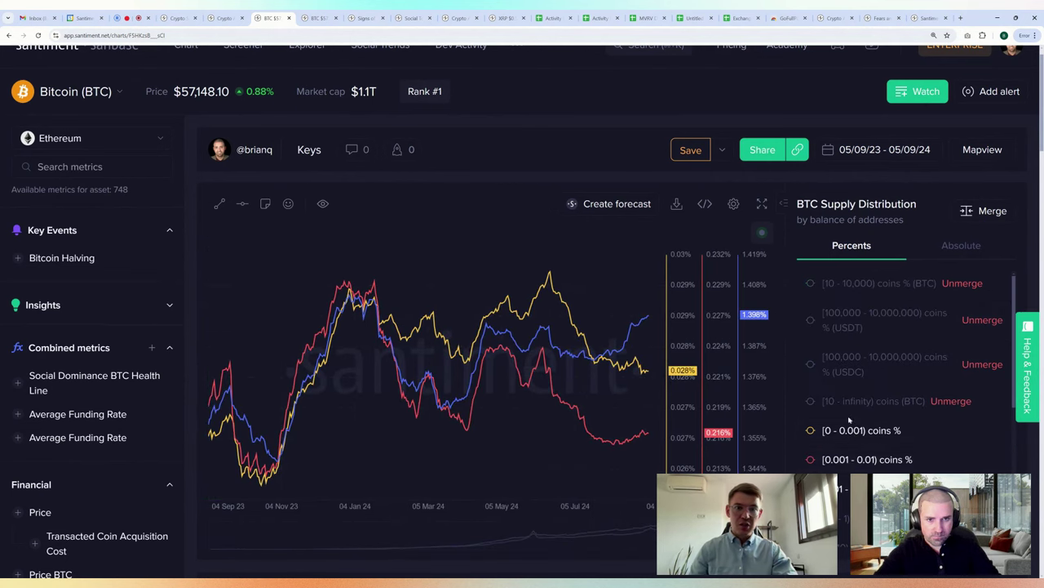
left_click(847, 437)
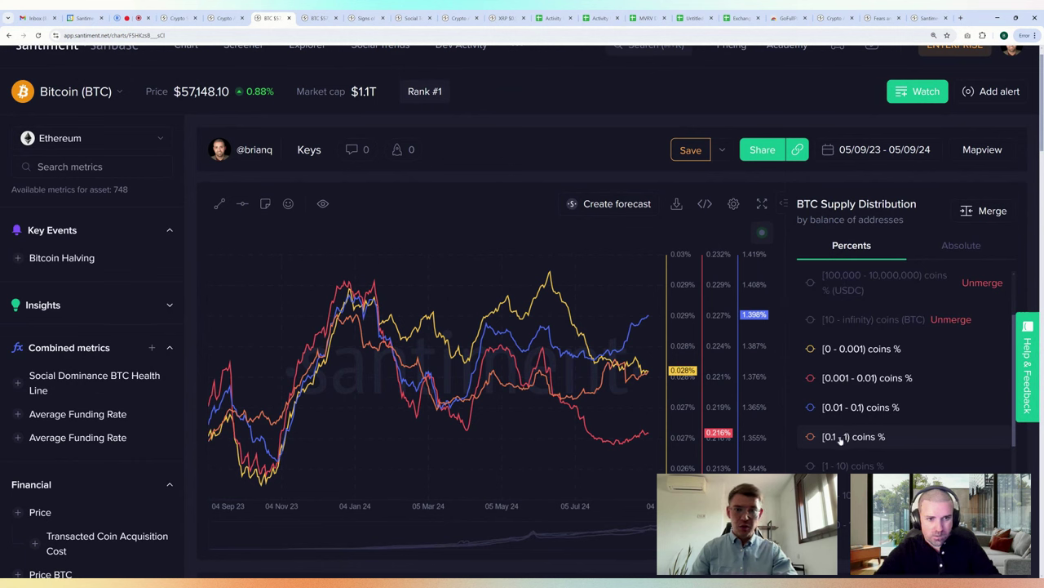
left_click(840, 438)
left_click(830, 409)
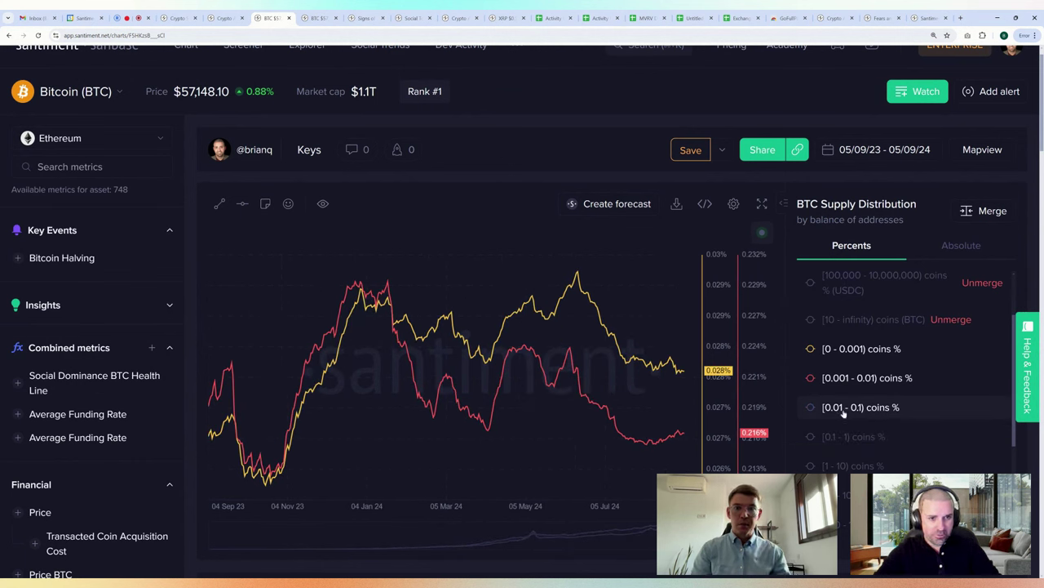
Step: Merge [0 - 0.001) and [0.001 - 0.01) coins % into one band and hide the separate lines
left_click(1011, 211)
left_click(867, 287)
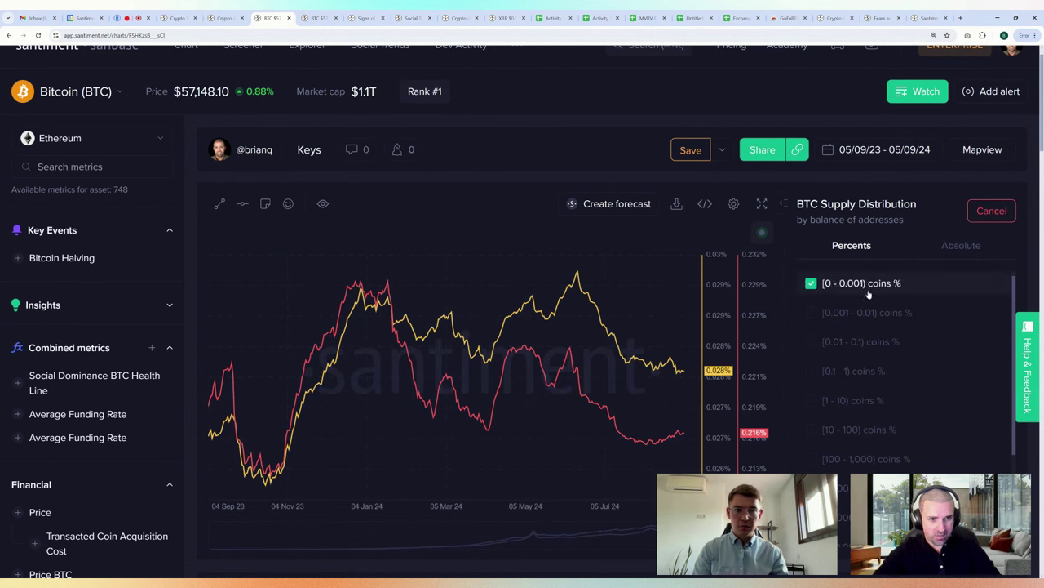
left_click(867, 319)
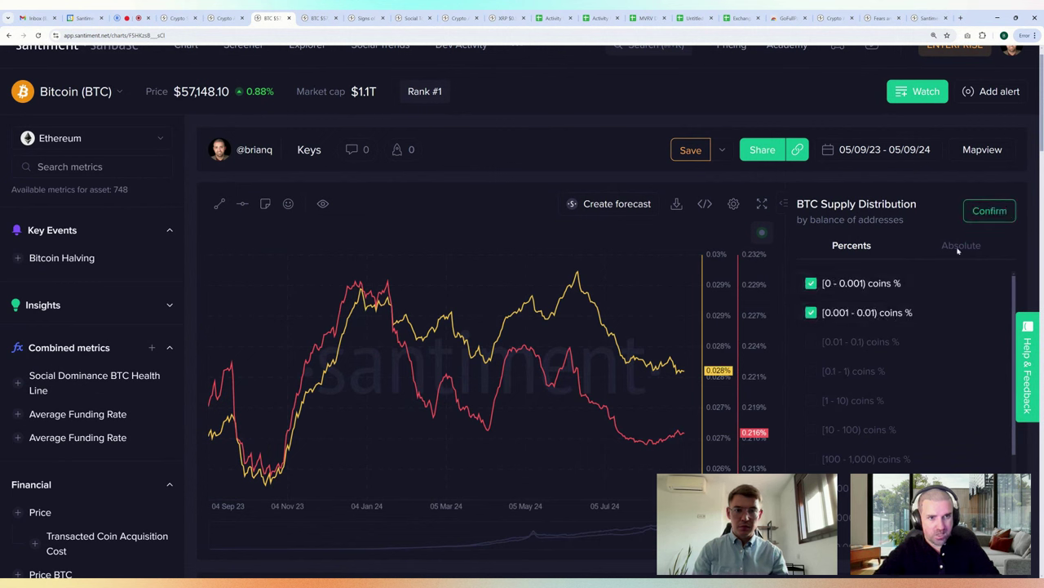
left_click(987, 214)
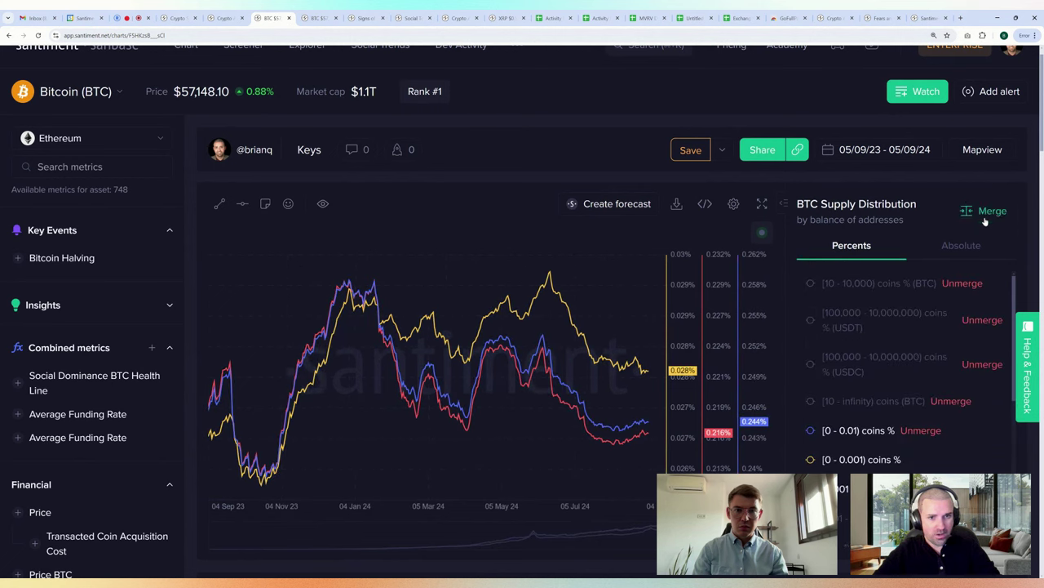
left_click(838, 462)
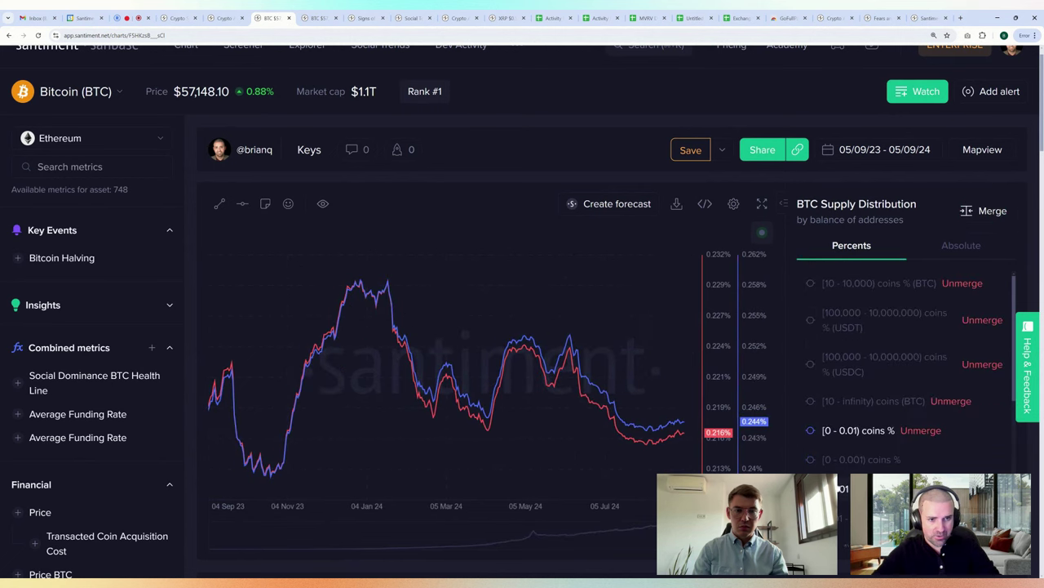
left_click(761, 204)
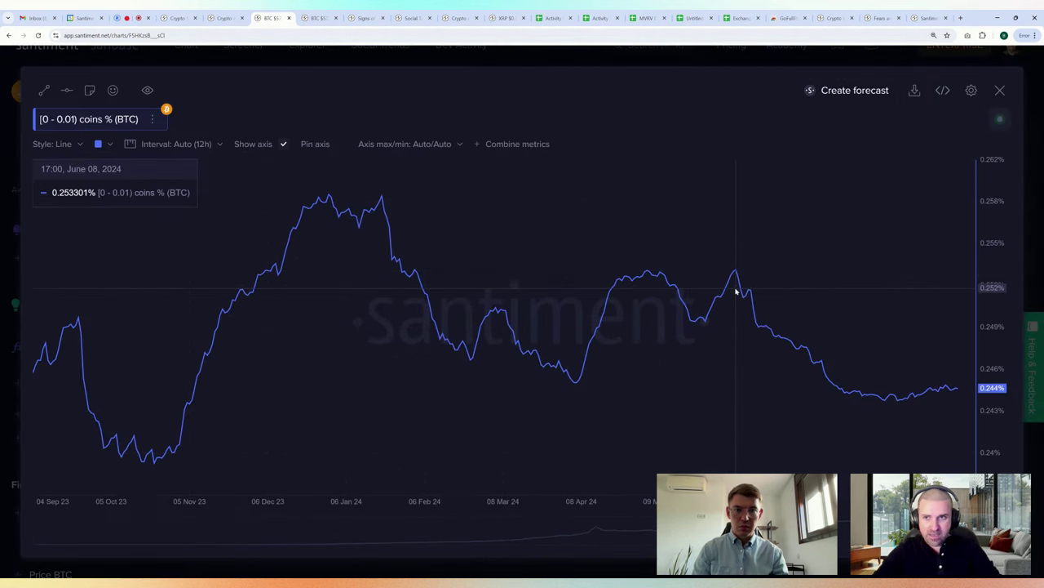
left_click_drag(736, 291, 1017, 339)
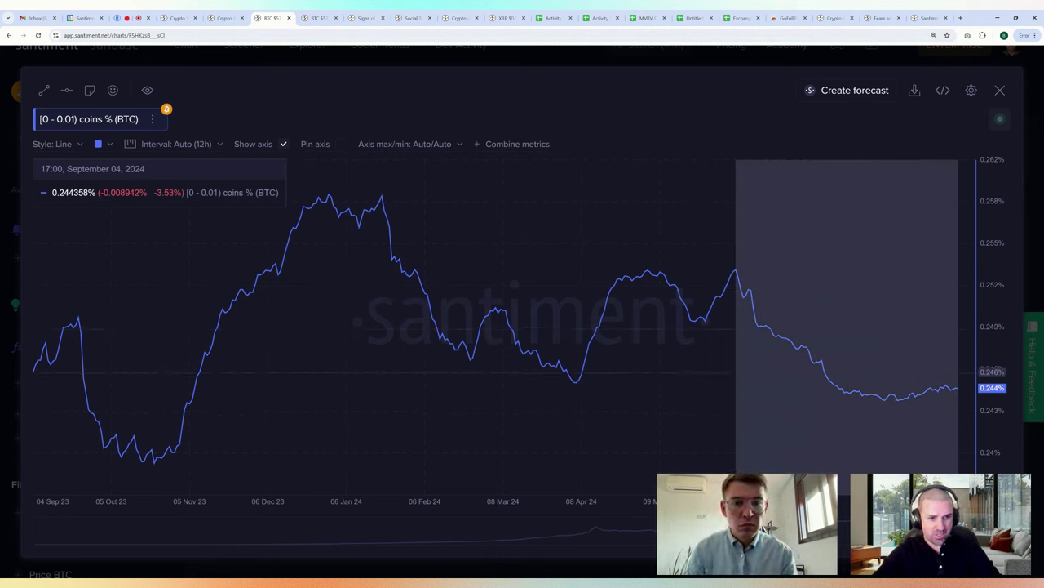
left_click(658, 64)
Step: Toggle the [0.001 - 0.01), [0.01 - 0.1), [0.1 - 1), [1 - 10) and [10 - 100) coins % bands
scroll(891, 389, "down", 1)
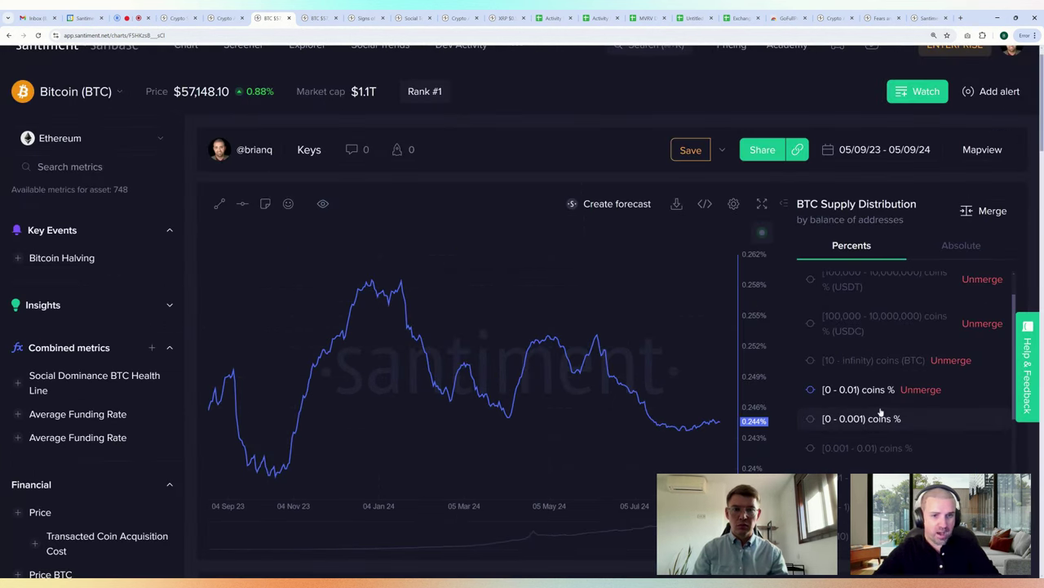
scroll(895, 418, "down", 1)
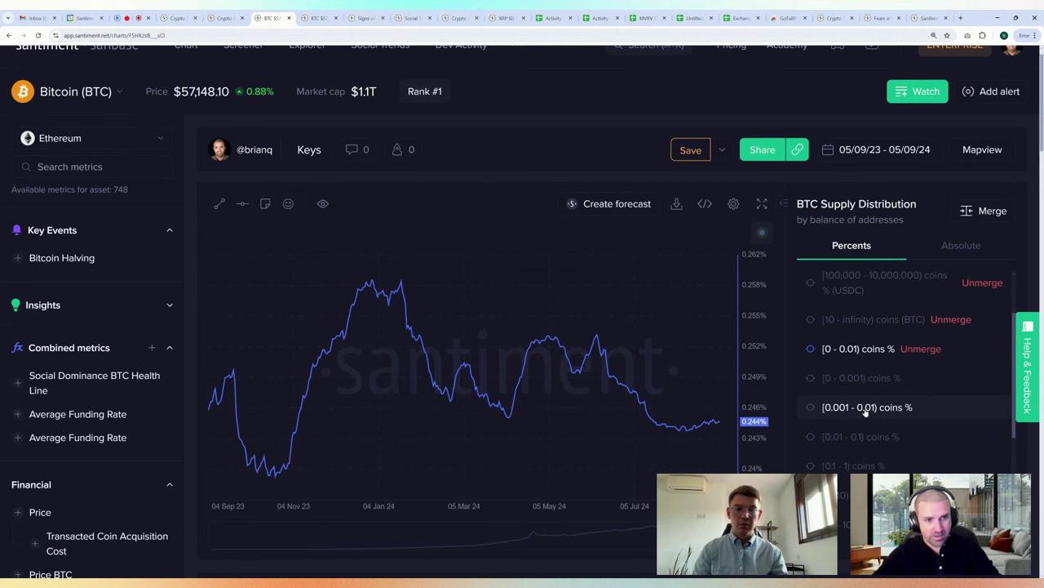
left_click(865, 408)
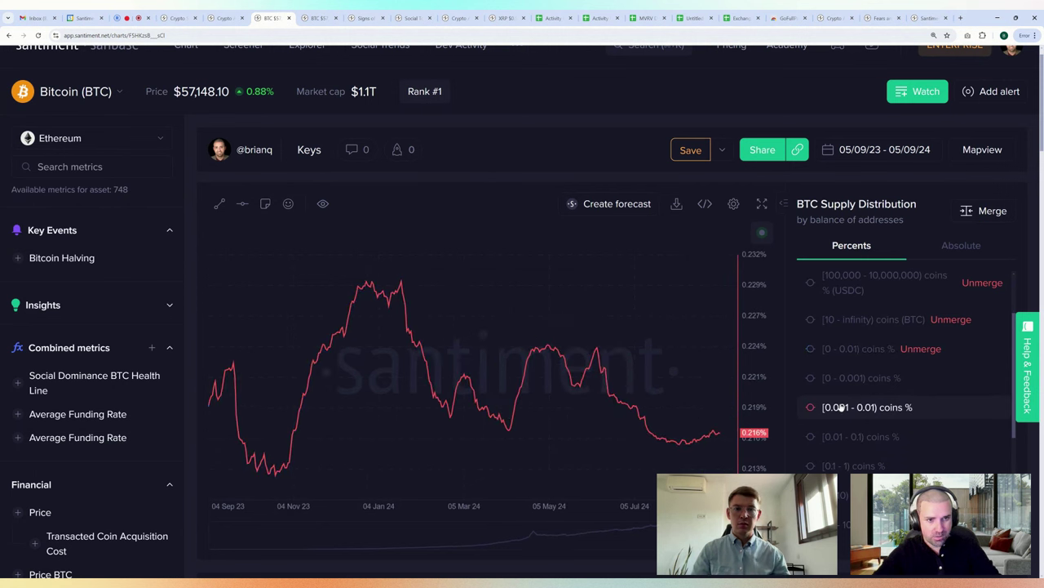
left_click(826, 437)
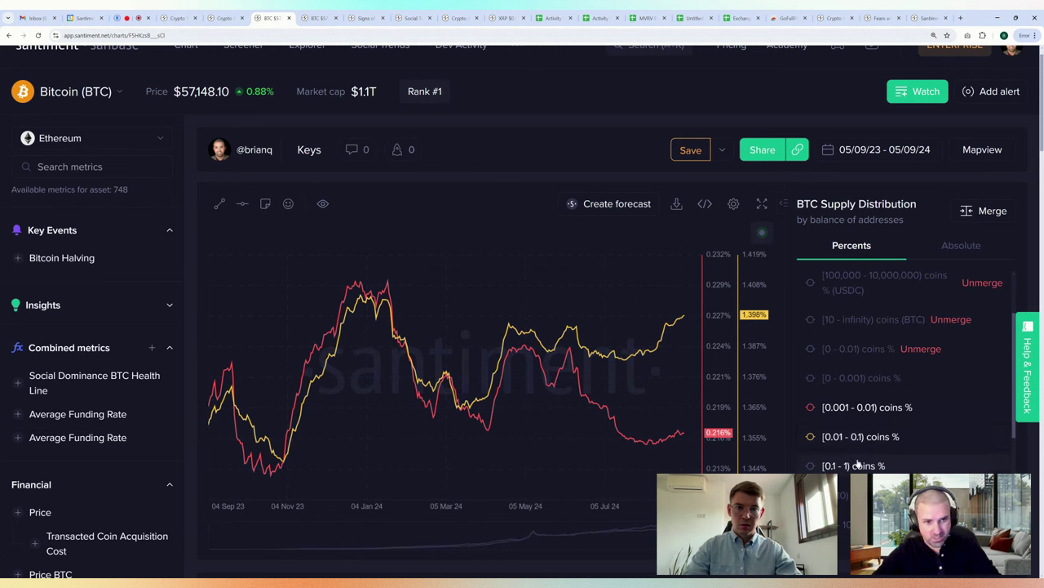
left_click(854, 466)
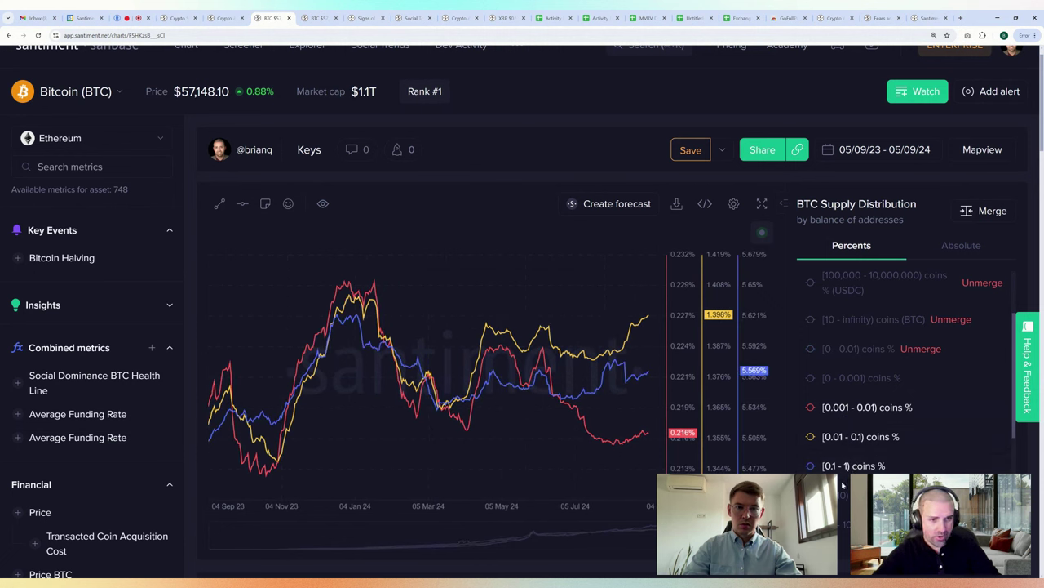
left_click(843, 494)
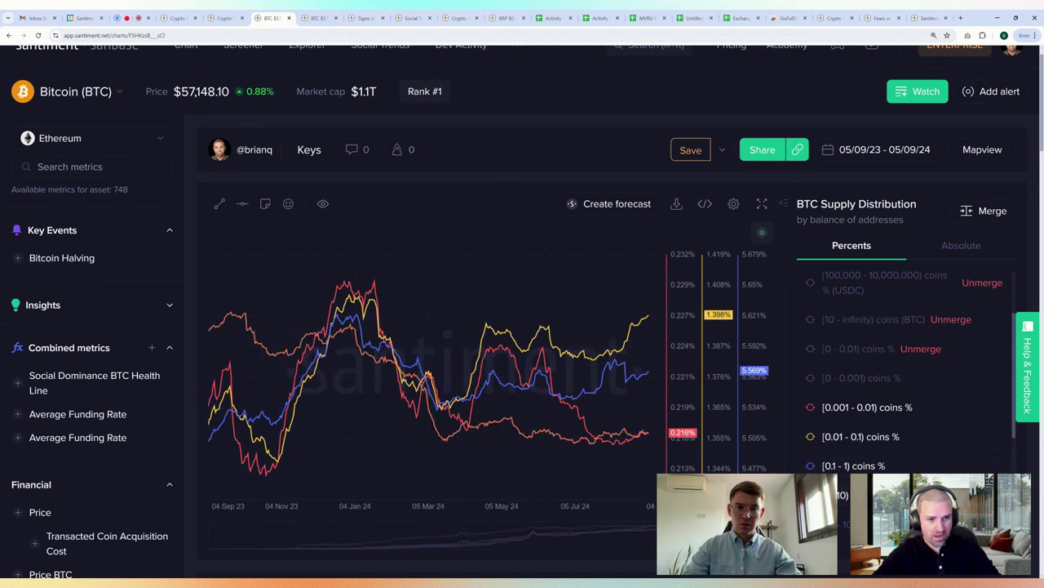
scroll(893, 465, "down", 2)
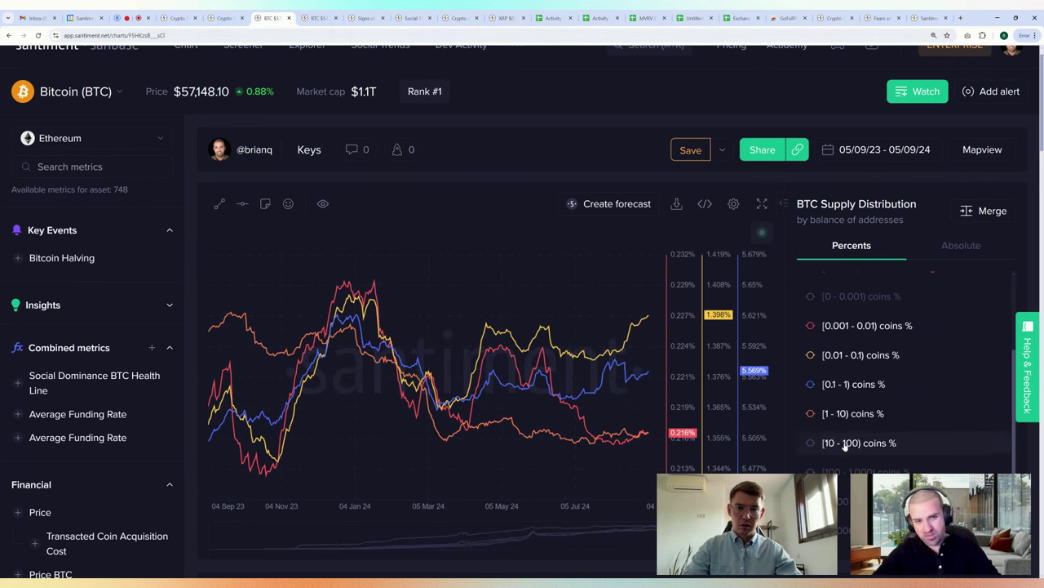
left_click(846, 444)
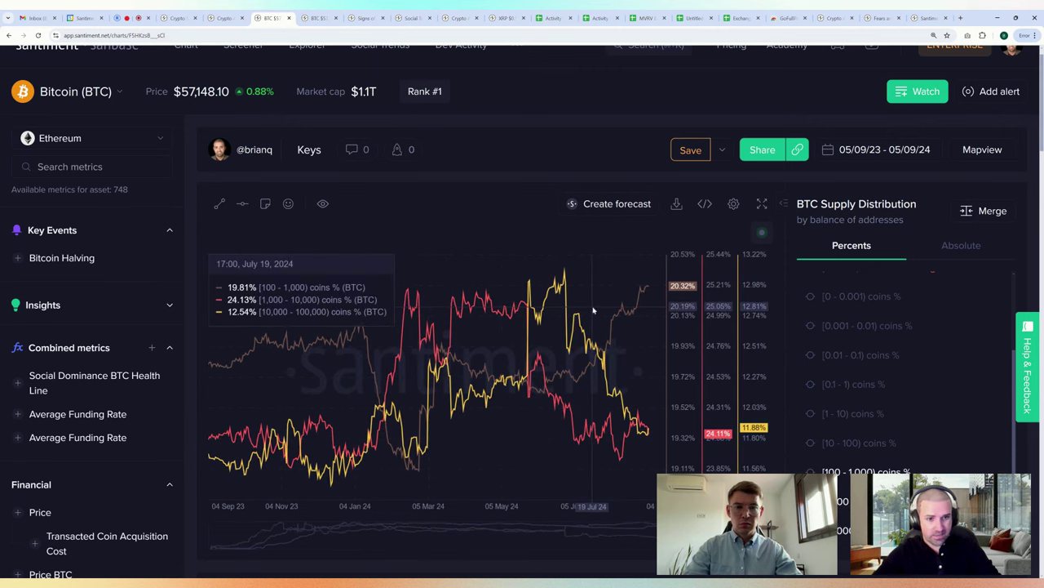
scroll(593, 310, "down", 1)
Step: Add the [100,000 - 1,000,000) and [1,000,000 - 10,000,000) bands and measure 25 Jun–04 Sep changes
scroll(863, 386, "down", 1)
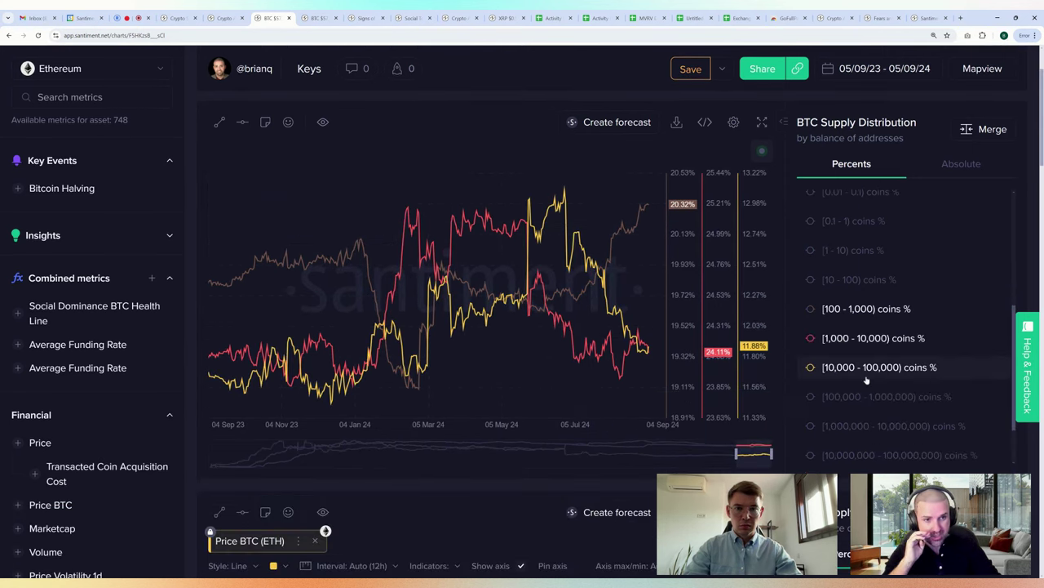
left_click(853, 396)
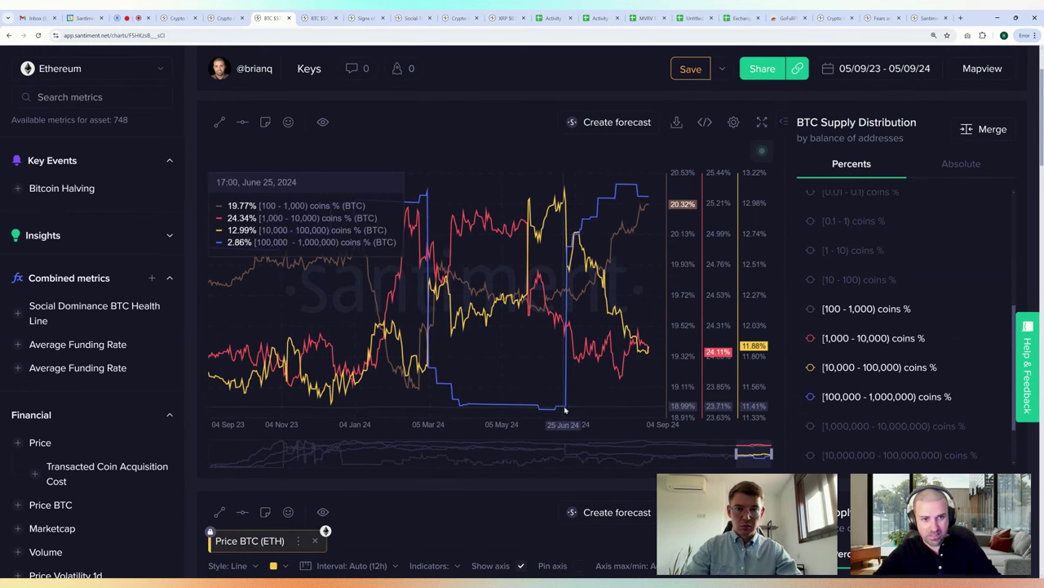
mouse_move(565, 409)
left_mouse_down()
mouse_move(625, 346)
mouse_move(656, 351)
left_mouse_up()
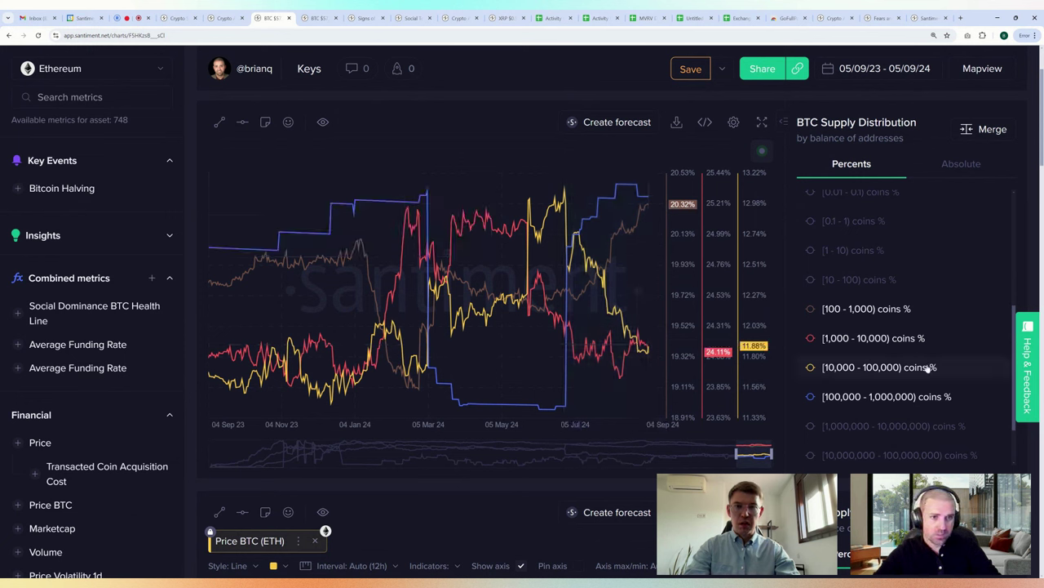
left_click(863, 428)
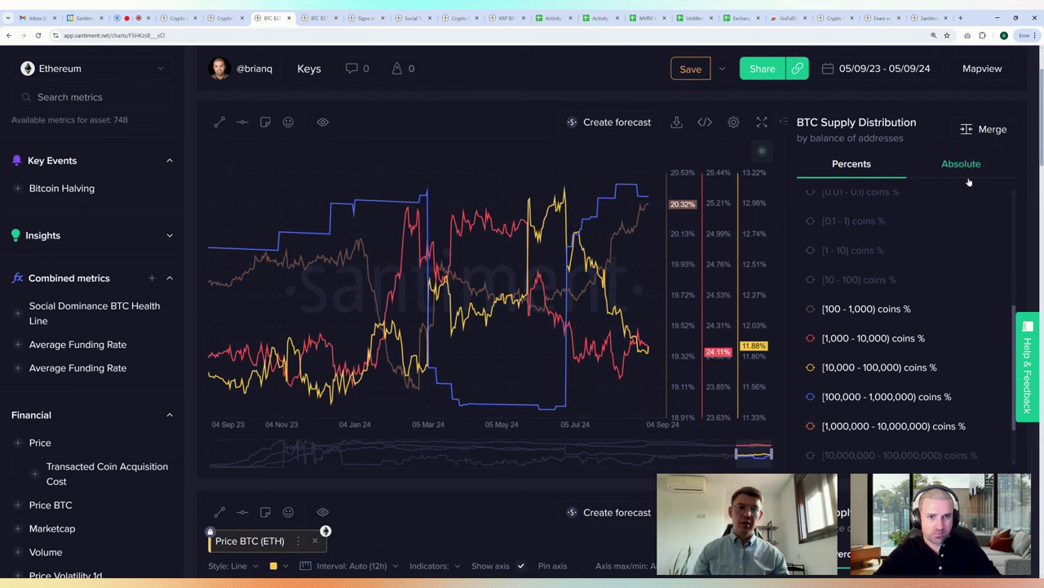
Step: Show only the [10 - 100) coins % band, then add [0 - 0.001) alongside it
left_click(854, 279)
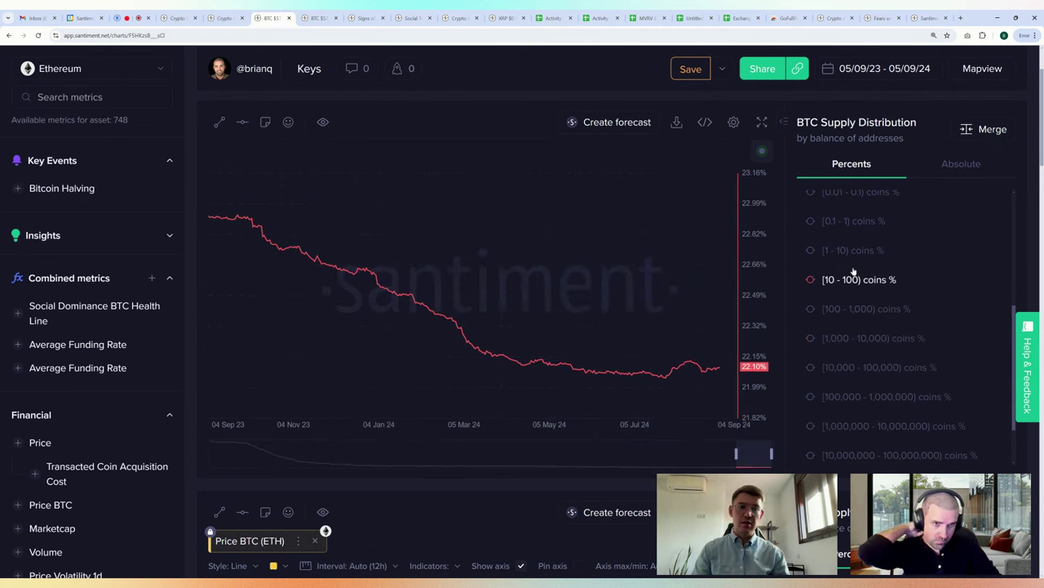
scroll(898, 277, "up", 2)
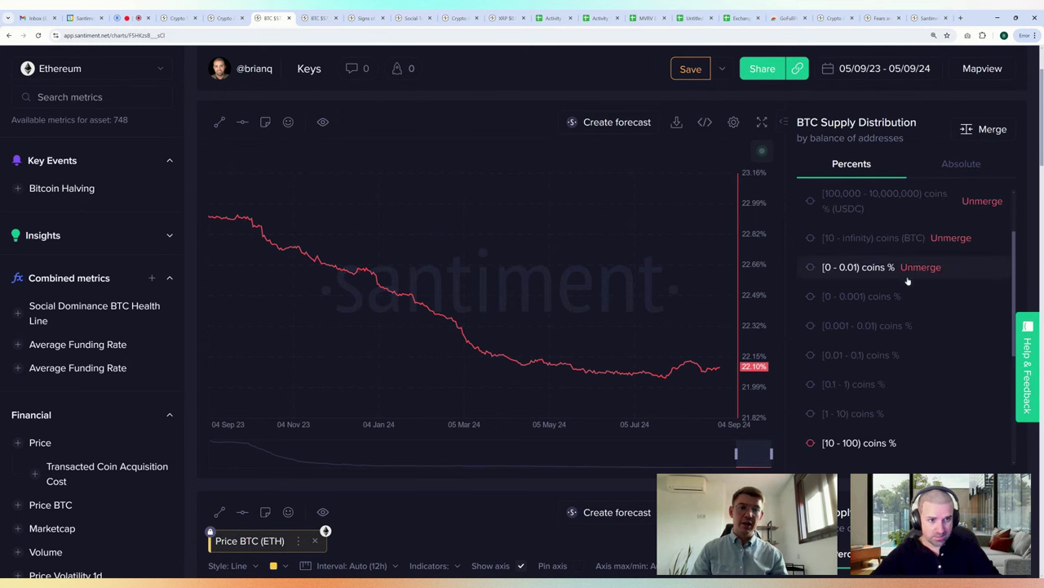
left_click(883, 297)
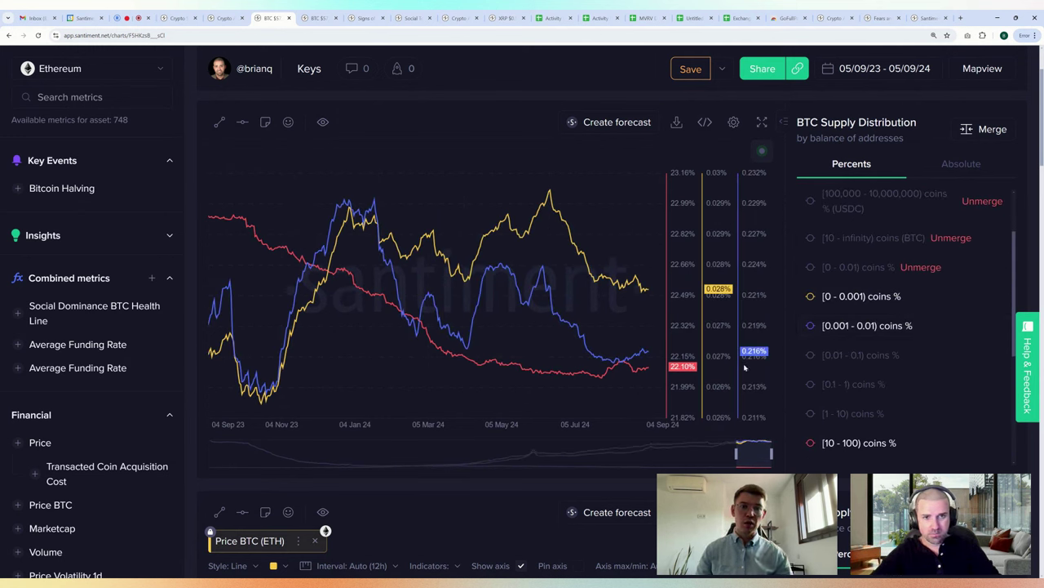
Step: Merge the [0 - 0.001) and [0.001 - 0.01) coins % ranges
left_click(992, 130)
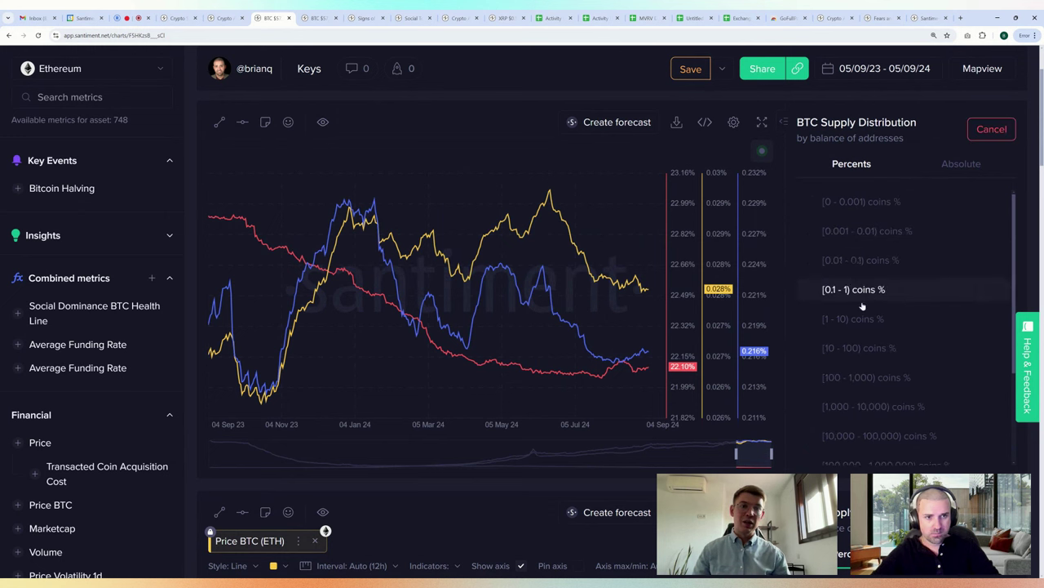
left_click(873, 204)
left_click(867, 231)
left_click(991, 129)
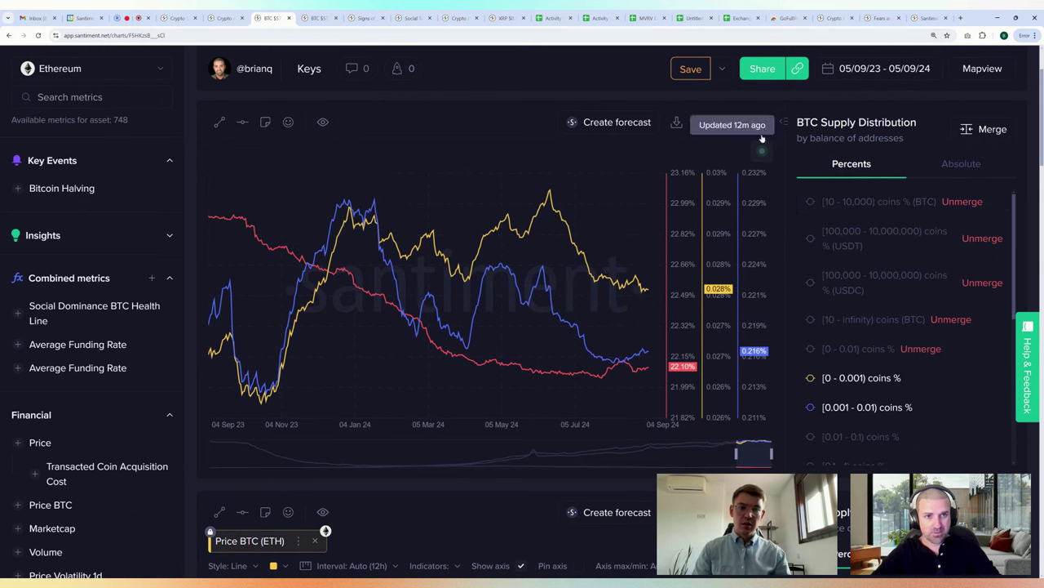
Step: Remove both separate small-holder lines in fullscreen, then merge them into [0 - 0.01) coins %
mouse_move(766, 155)
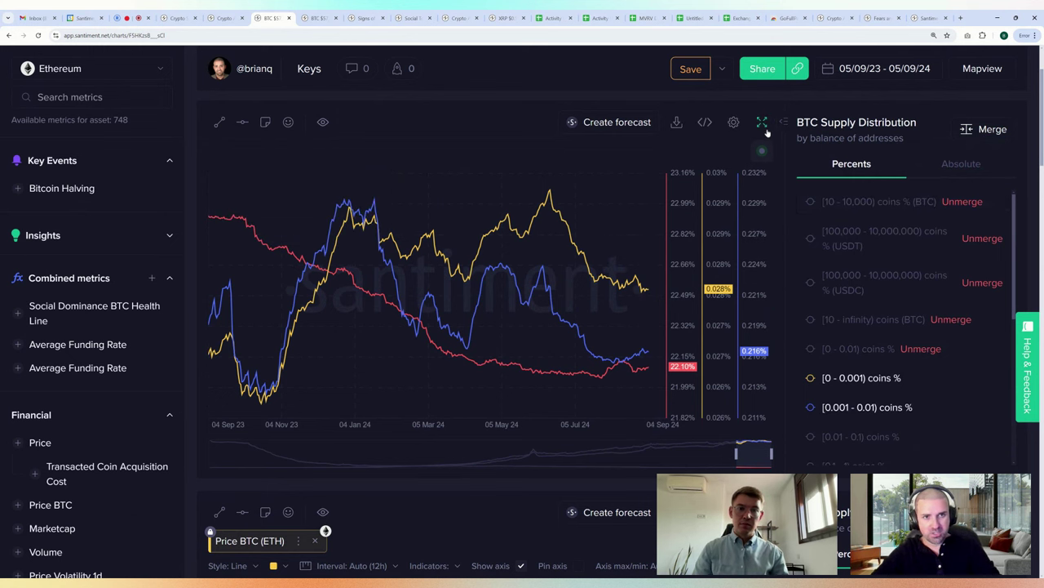
left_click(763, 123)
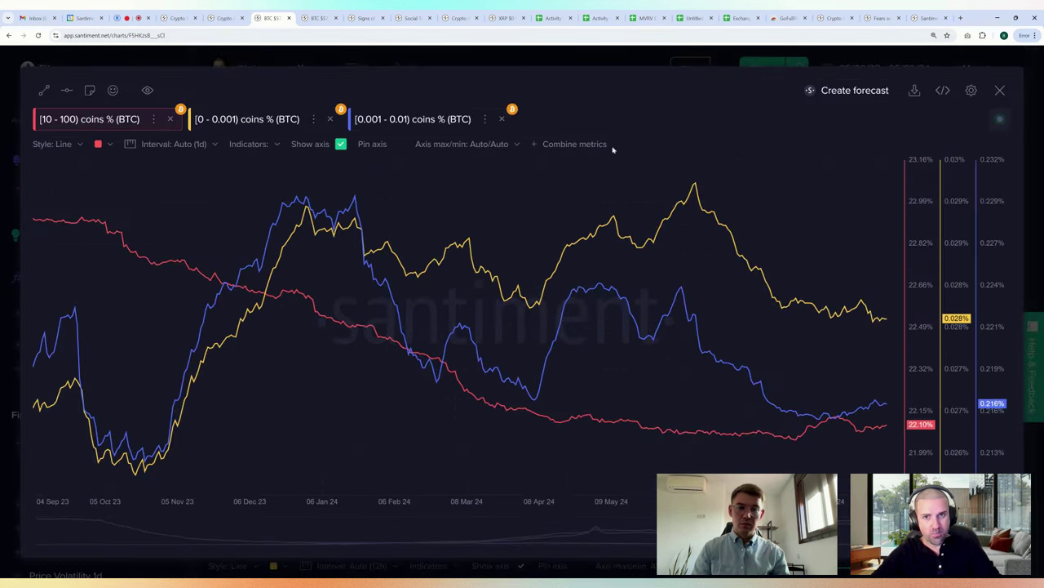
left_click(330, 119)
left_click(338, 119)
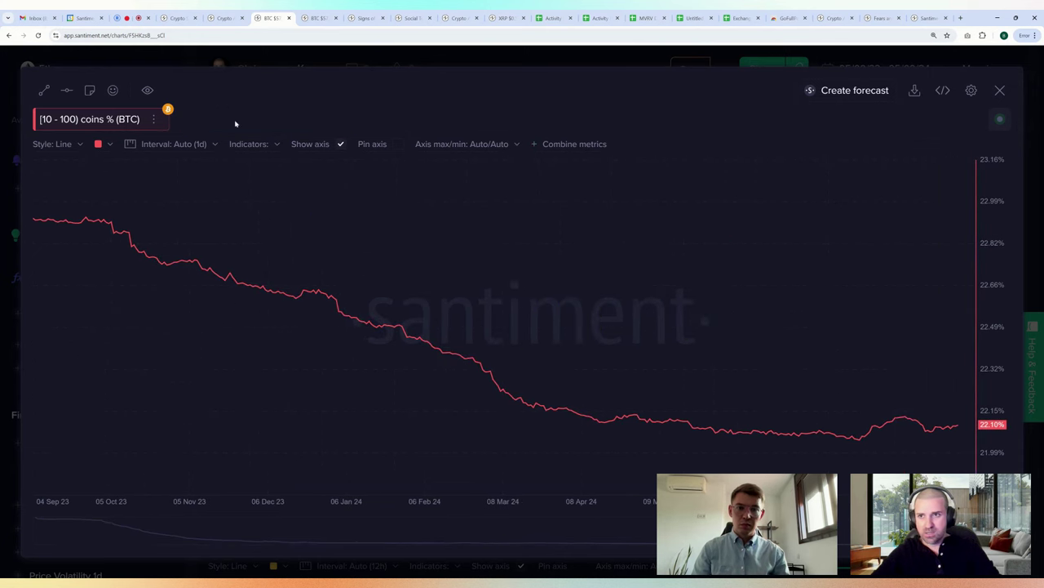
left_click(334, 65)
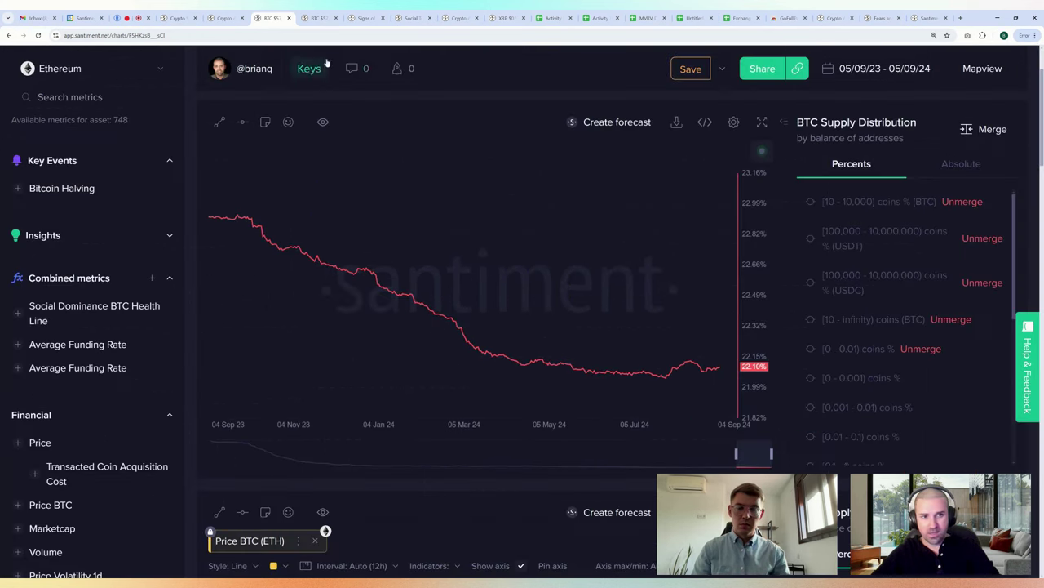
left_click(989, 129)
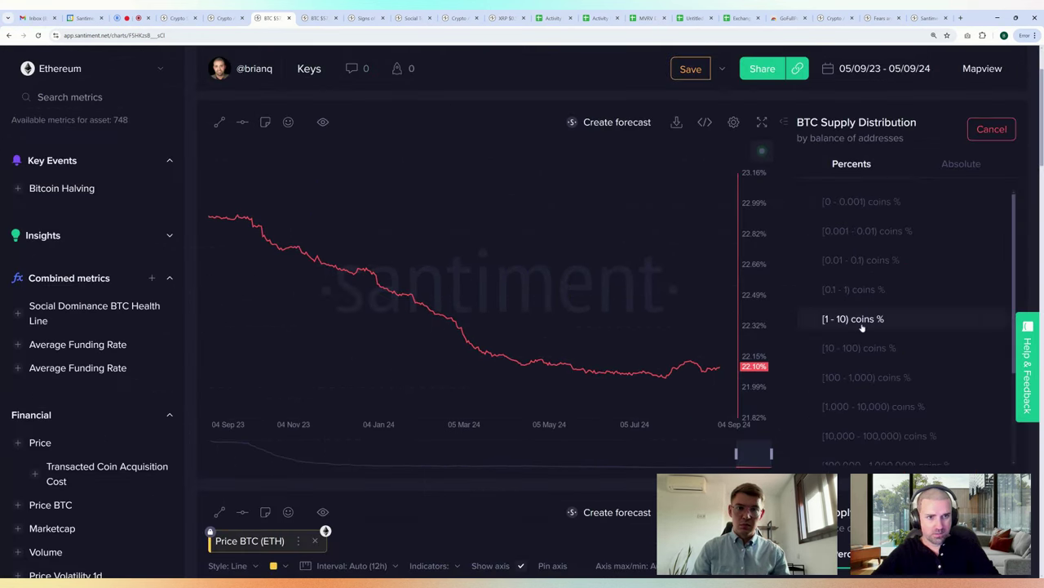
left_click(859, 203)
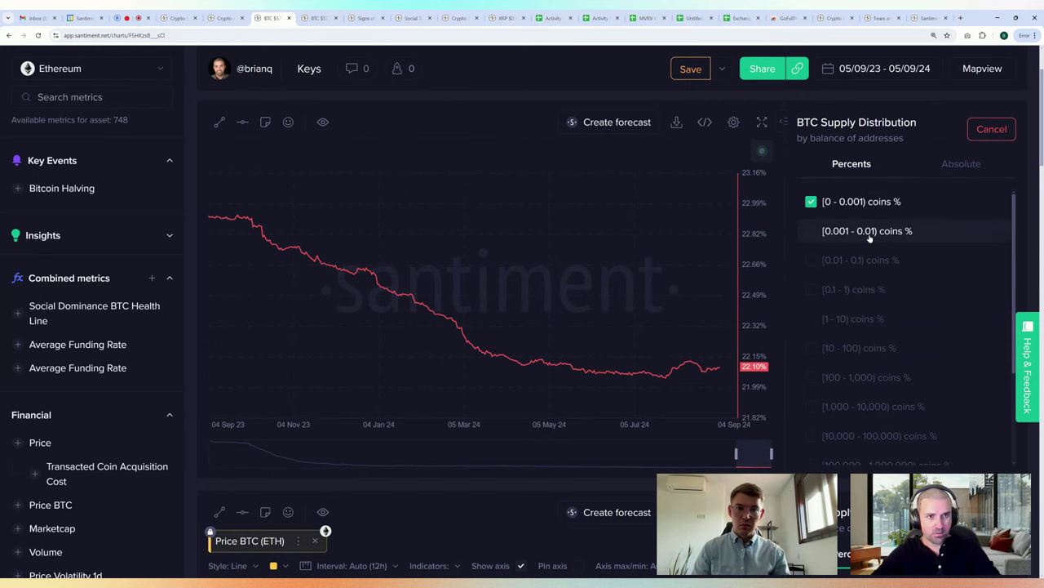
left_click(868, 233)
left_click(989, 129)
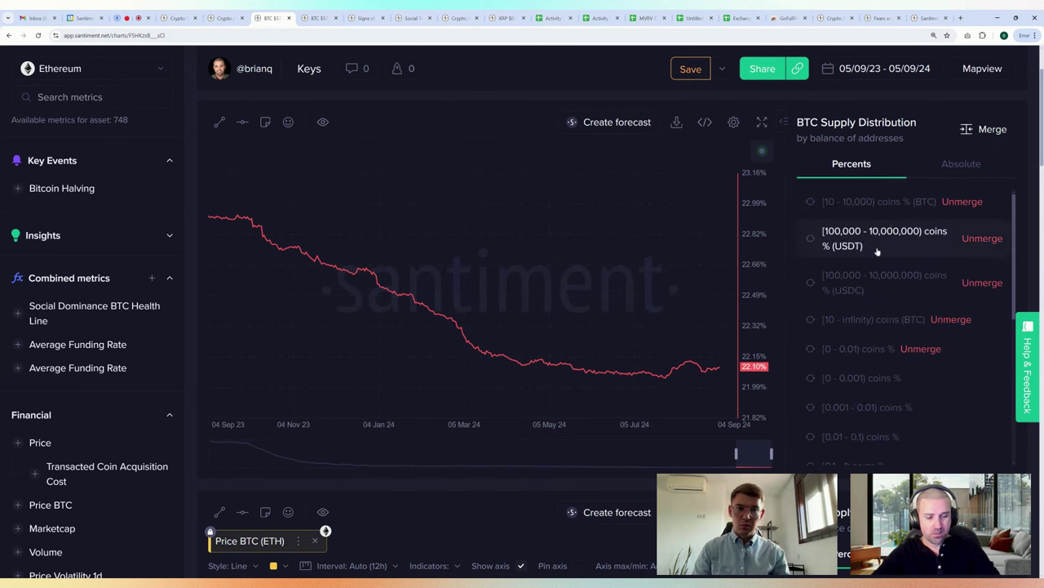
scroll(877, 251, "up", 2)
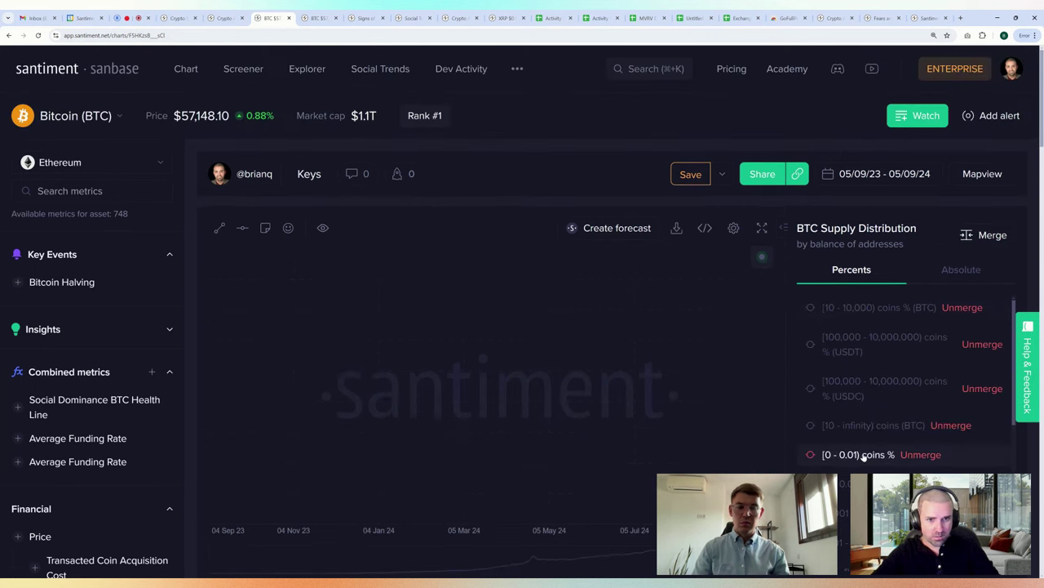
Step: Measure the [0 - 0.01) coins % change from 20 Jan 2024 in the enlarged chart
left_click(760, 230)
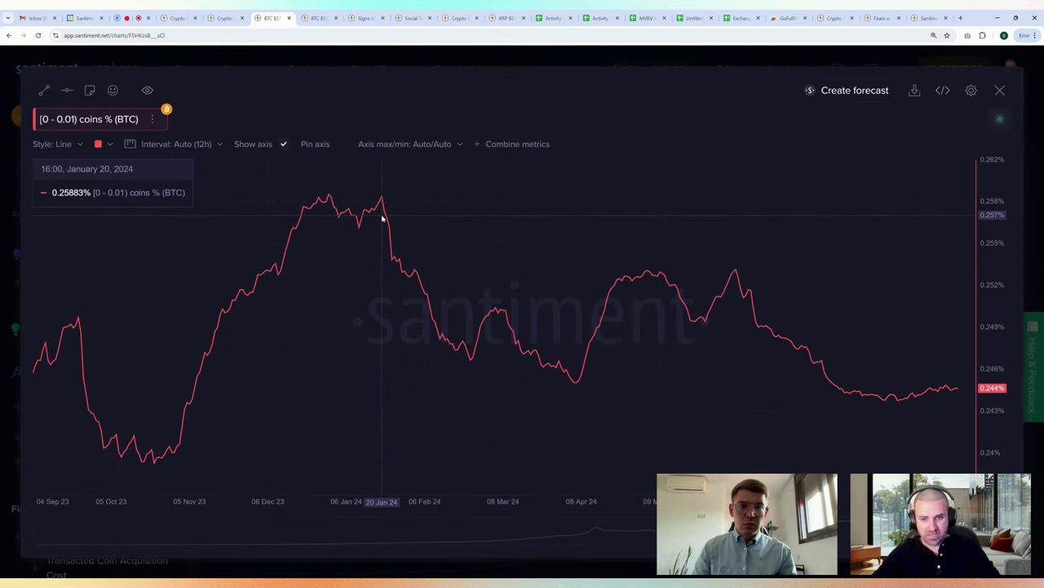
mouse_move(382, 216)
left_mouse_down()
mouse_move(748, 345)
mouse_move(961, 373)
left_mouse_up()
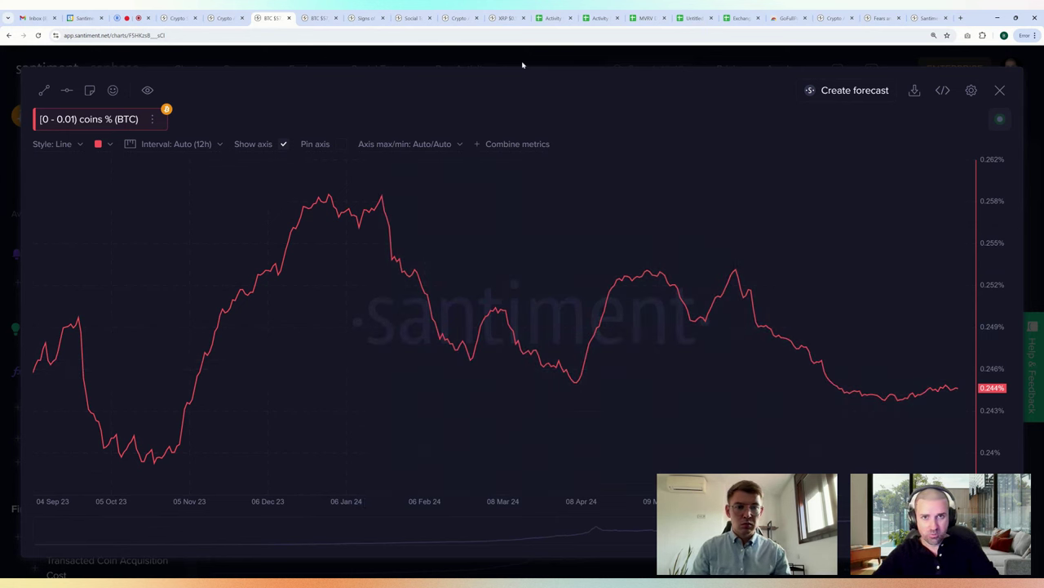
key("Escape")
Step: Merge every coins % range from [10 - 100) upward into [10 - infinity) coins %
left_click(990, 235)
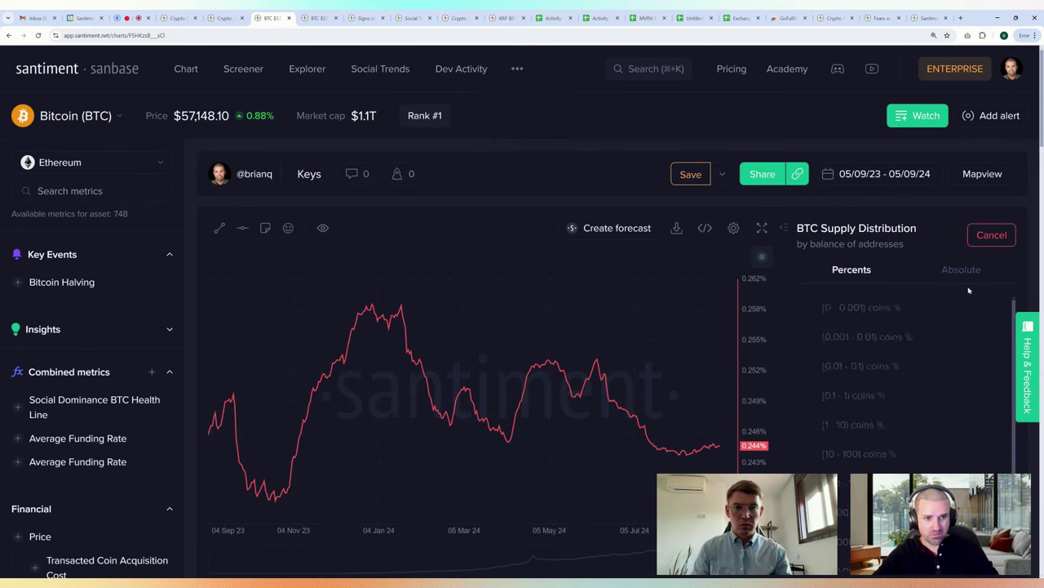
scroll(897, 375, "down", 2)
left_click(863, 372)
left_click(866, 401)
left_click(867, 430)
left_click(867, 460)
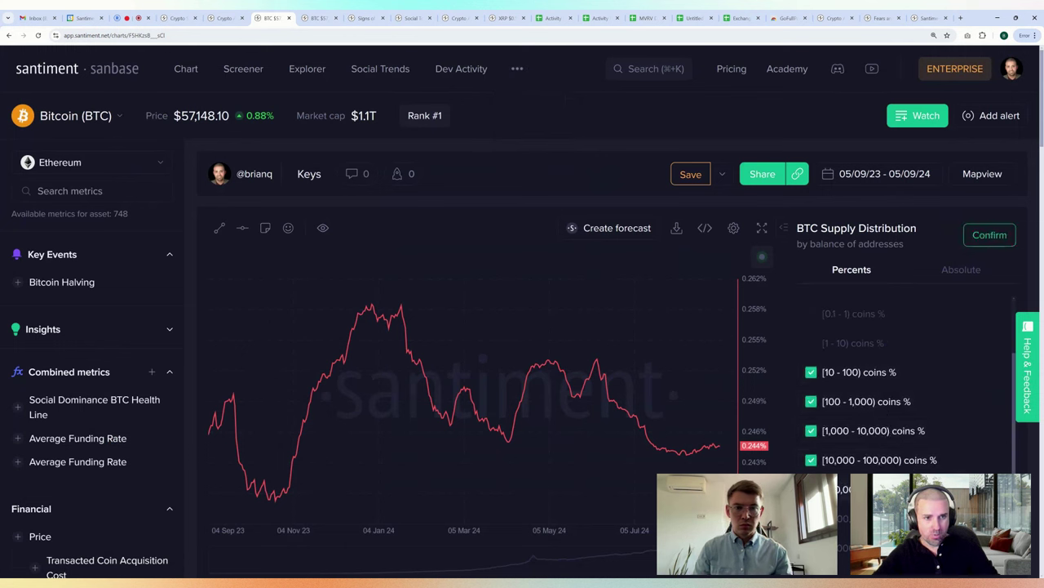
scroll(898, 383, "down", 2)
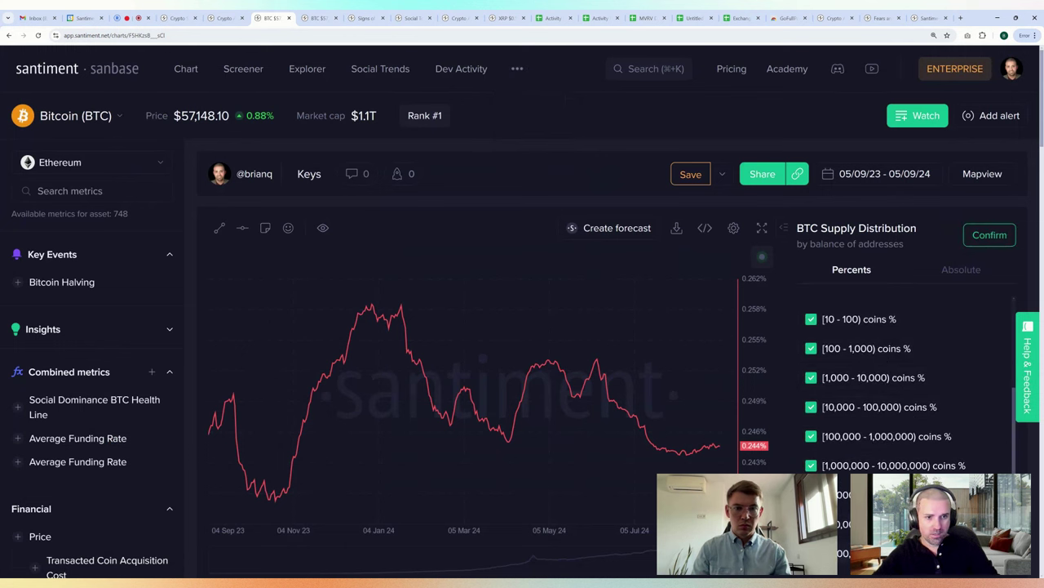
scroll(961, 381, "down", 1)
left_click(989, 194)
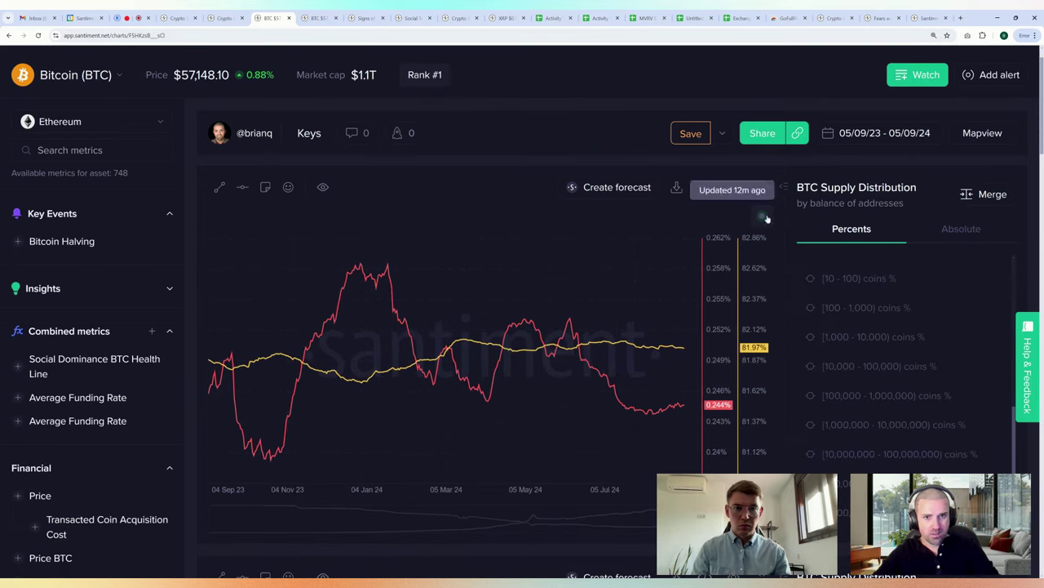
Step: Measure the change from 05 Jan 2024 in the enlarged comparison chart
left_click(763, 187)
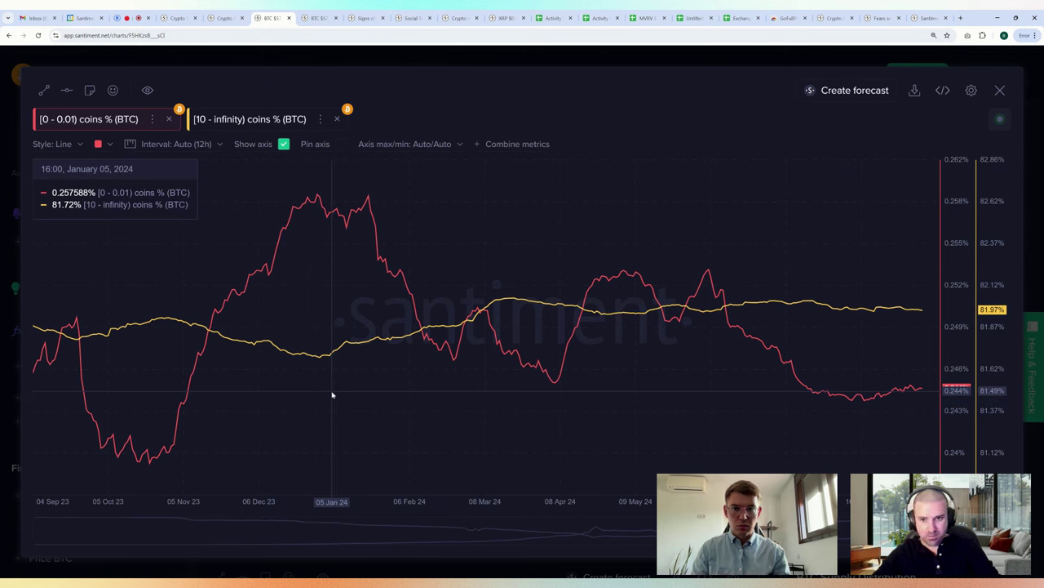
left_click_drag(332, 395, 930, 334)
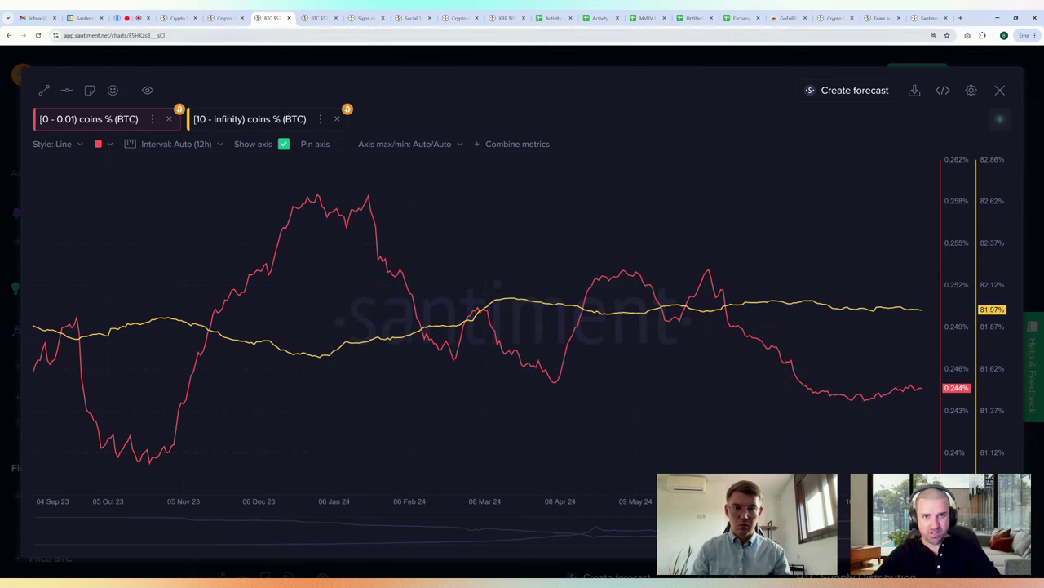
key("Escape")
Step: Merge all absolute ranges from [10 - 100) through [1,000,000,000 - infinity) coins into one line
left_click(963, 229)
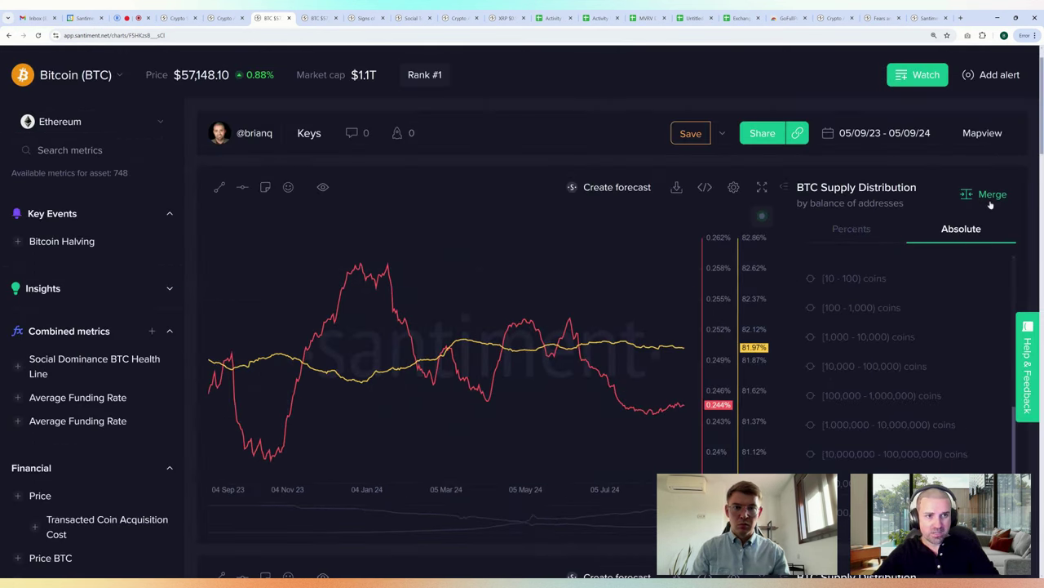
left_click(992, 194)
scroll(969, 395, "down", 1)
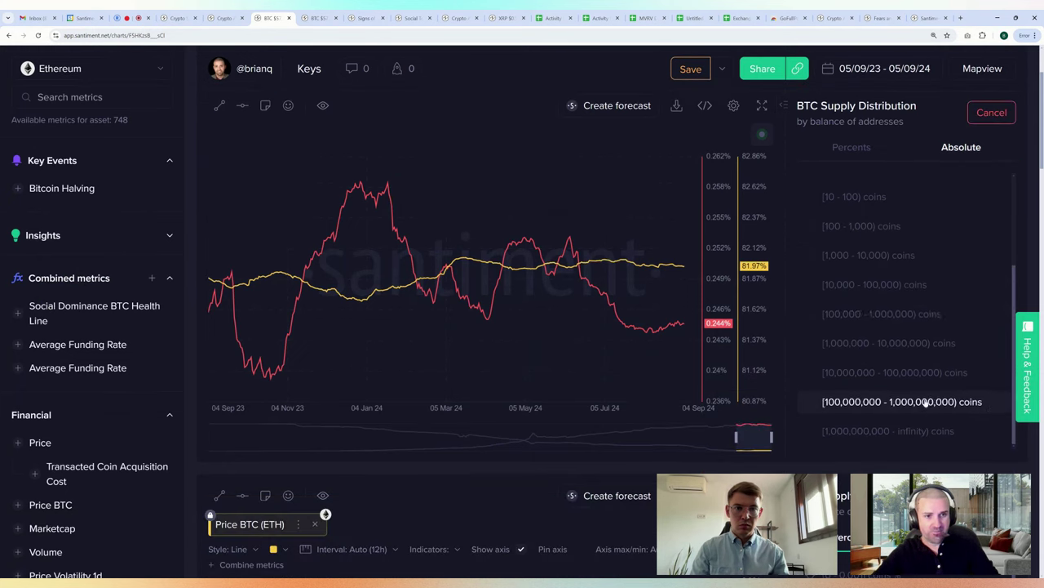
left_click(857, 196)
left_click(865, 226)
left_click(873, 256)
left_click(873, 284)
left_click(869, 314)
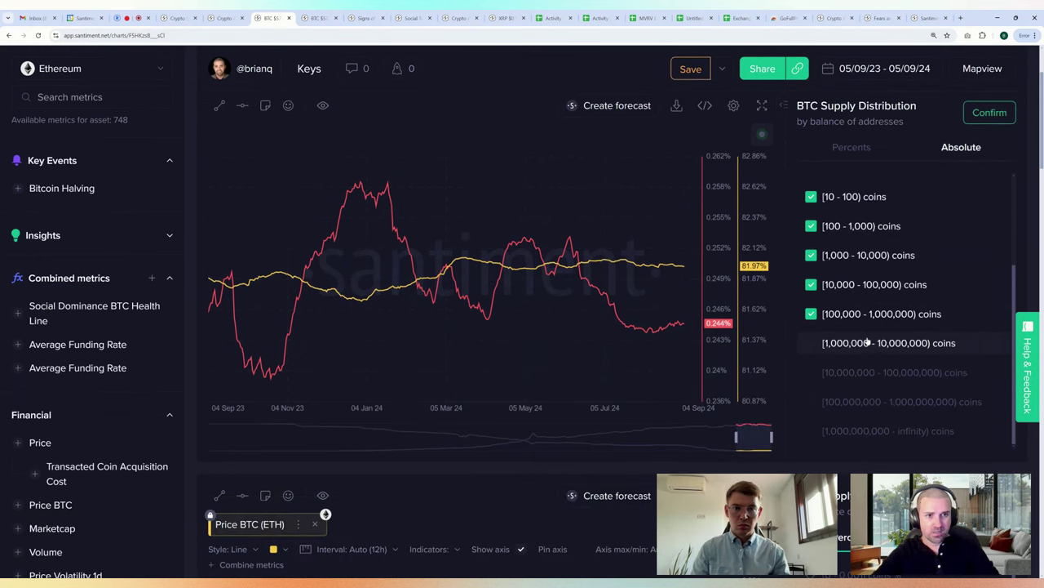
left_click(869, 343)
left_click(869, 372)
left_click(873, 401)
left_click(873, 431)
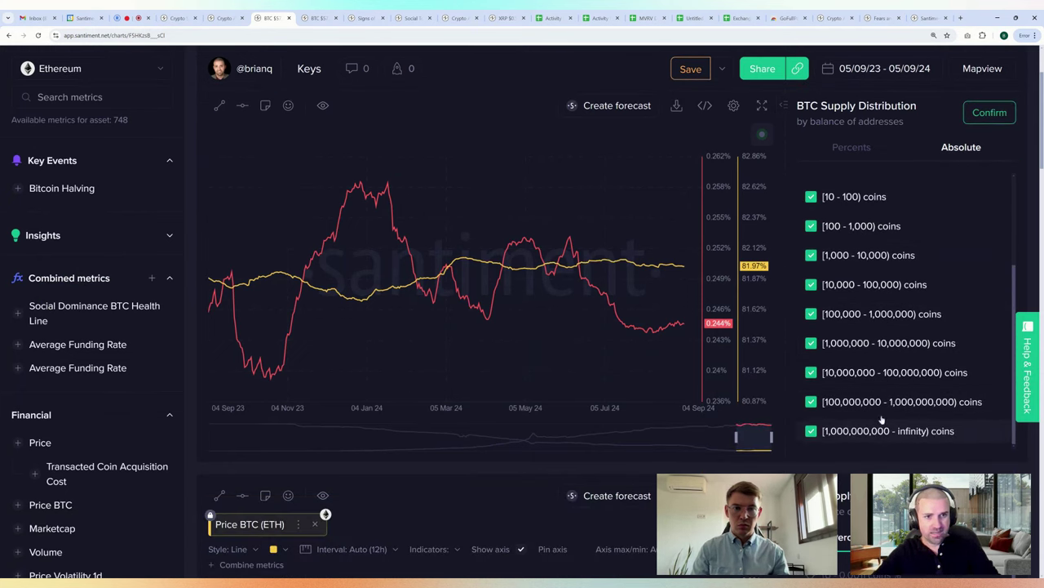
left_click(990, 112)
Step: Measure the absolute line from 01 Jan 2024 fullscreen, then drop the [0 - 0.01) coins % line
left_click(762, 105)
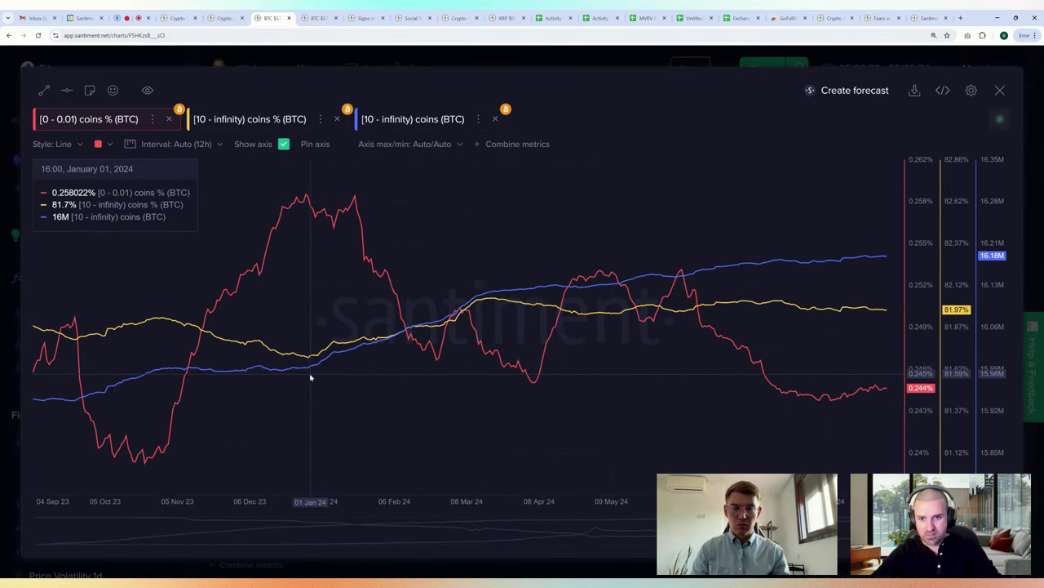
left_click_drag(310, 377, 893, 280)
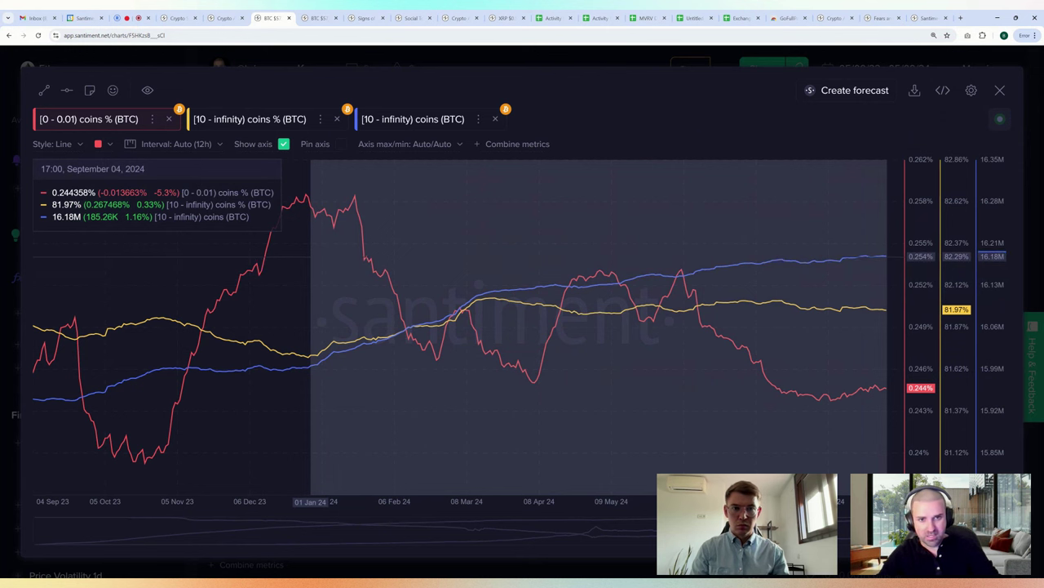
left_click_drag(887, 259, 889, 261)
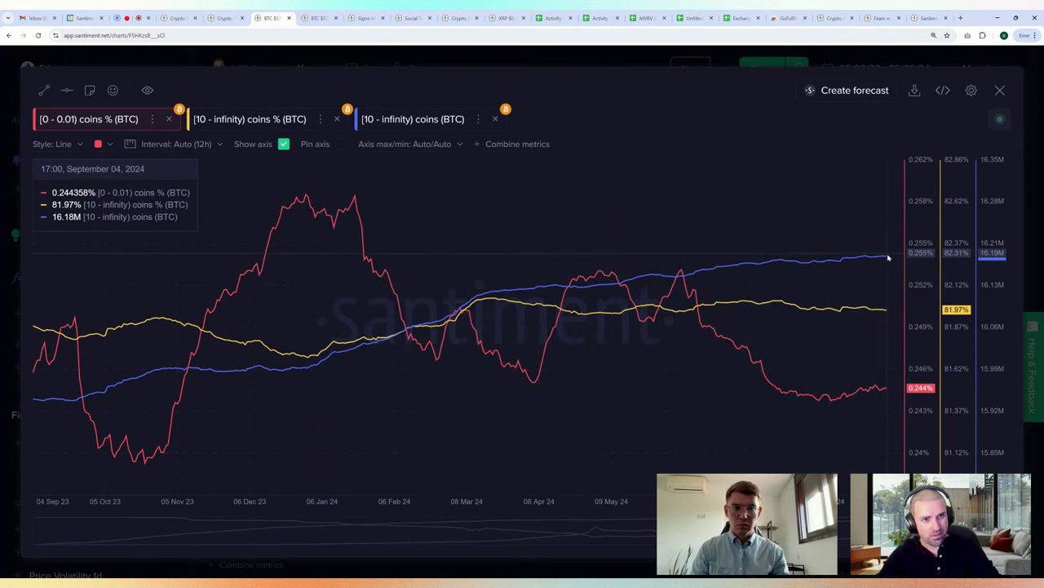
left_click(169, 119)
Step: Replace the [10 - infinity) coins % line with the Bitcoin price on the chart
left_click(183, 120)
key("Escape")
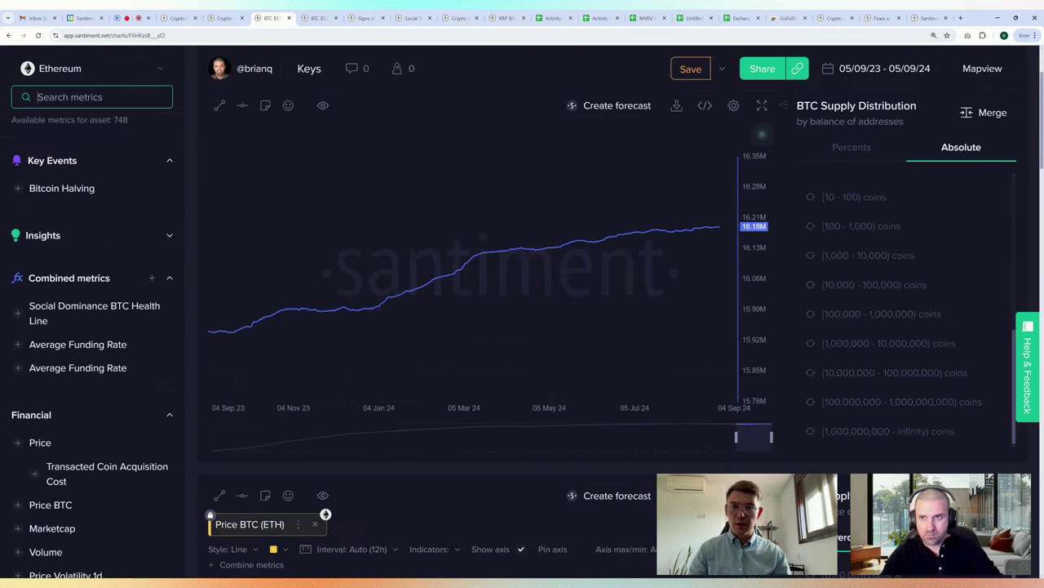
scroll(73, 180, "up", 2)
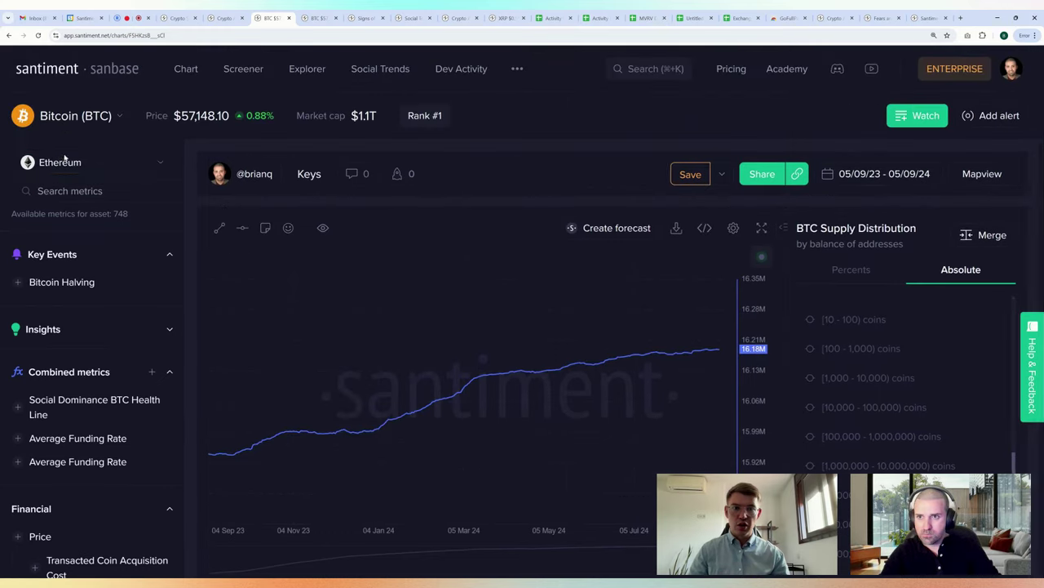
left_click(71, 162)
left_click(479, 274)
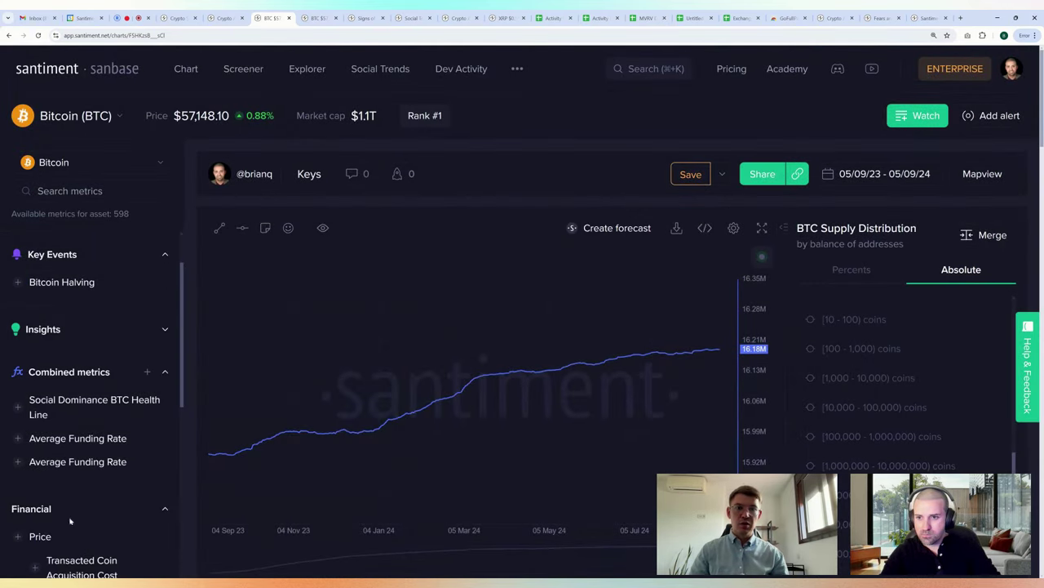
left_click(40, 536)
scroll(372, 274, "down", 2)
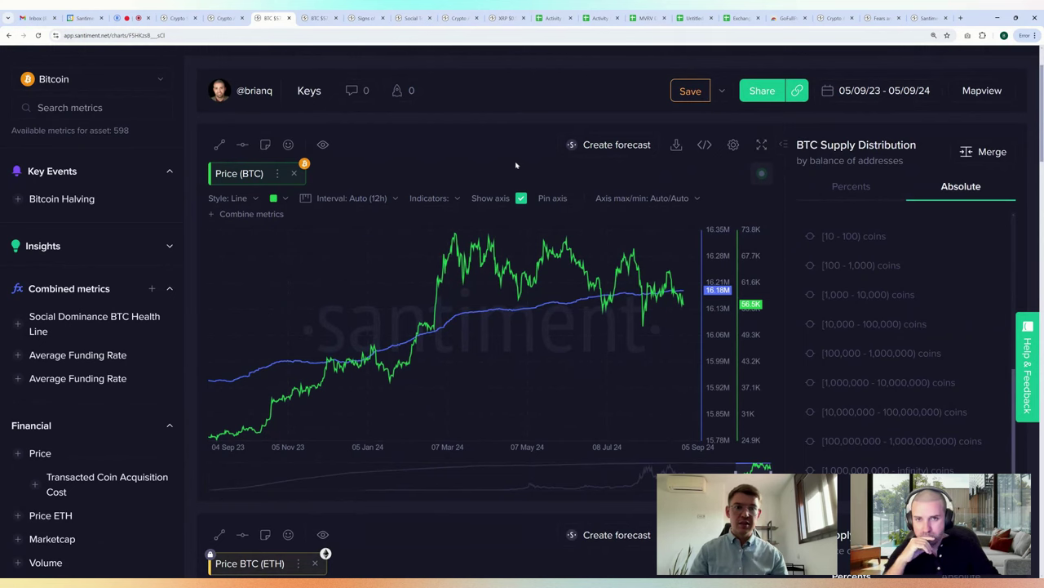
Step: Return the Social Trends tab to its overview page
left_click(412, 17)
scroll(49, 116, "up", 4)
left_click(36, 119)
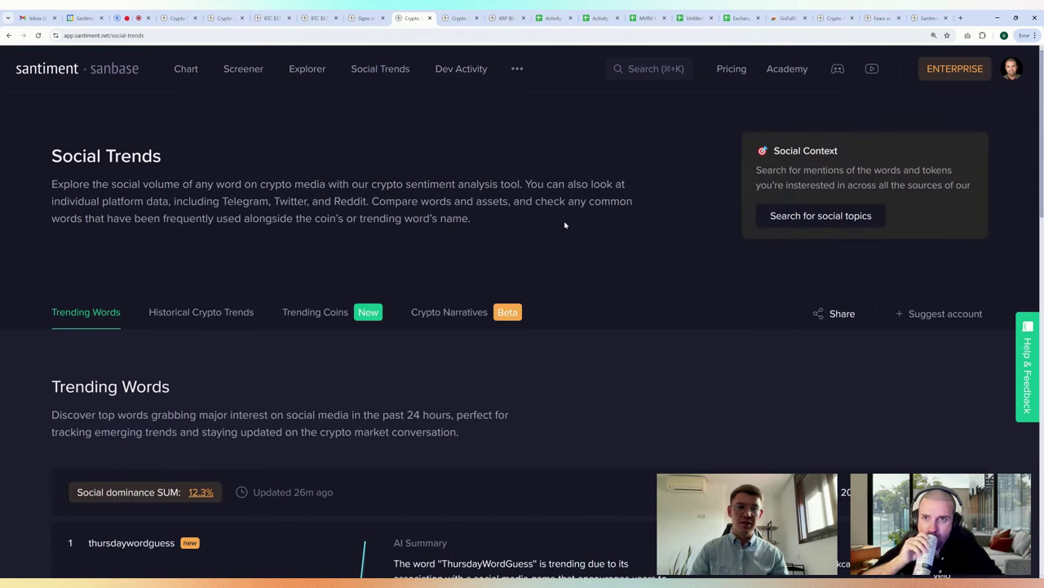
Step: Load the saved Social Dominance Comparison layout found by searching 'memec'
left_click(272, 17)
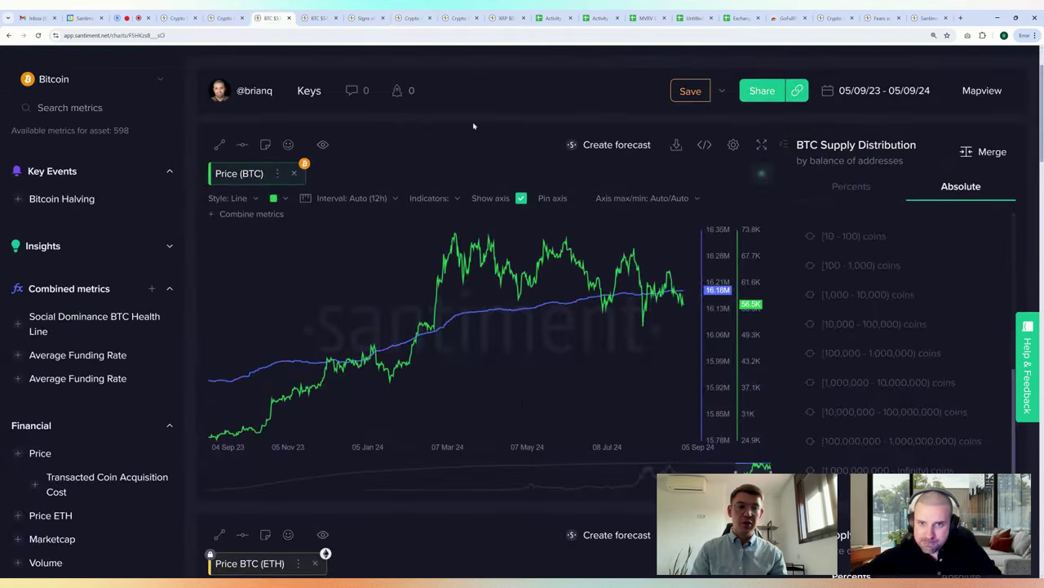
left_click(721, 92)
left_click(721, 207)
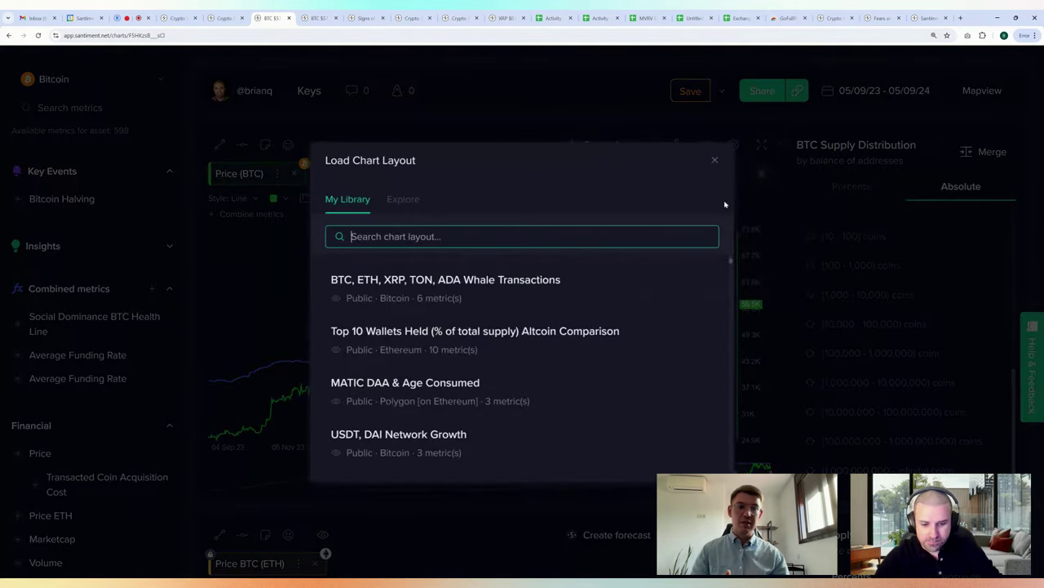
type("memec")
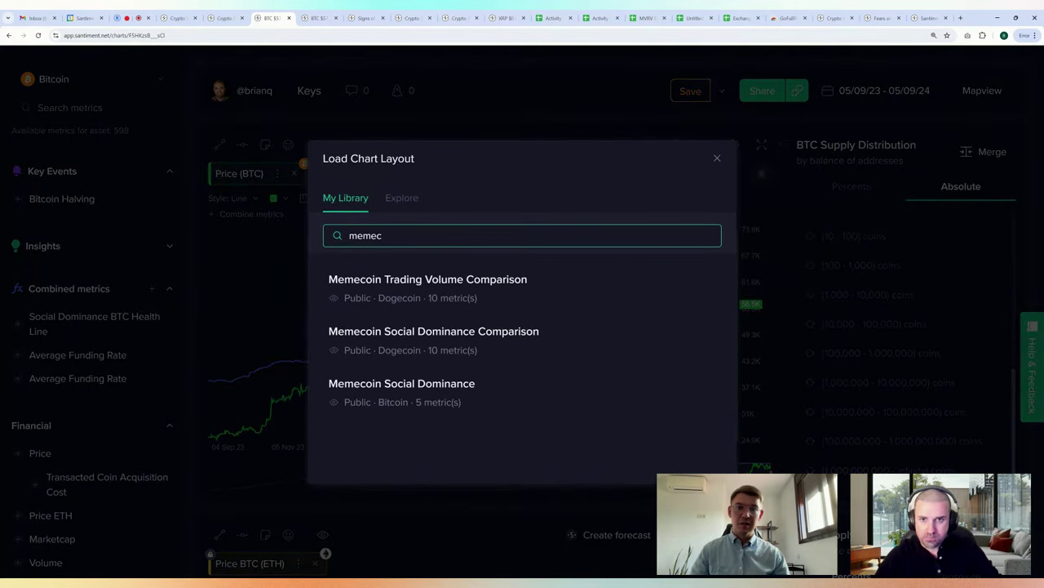
left_click(652, 282)
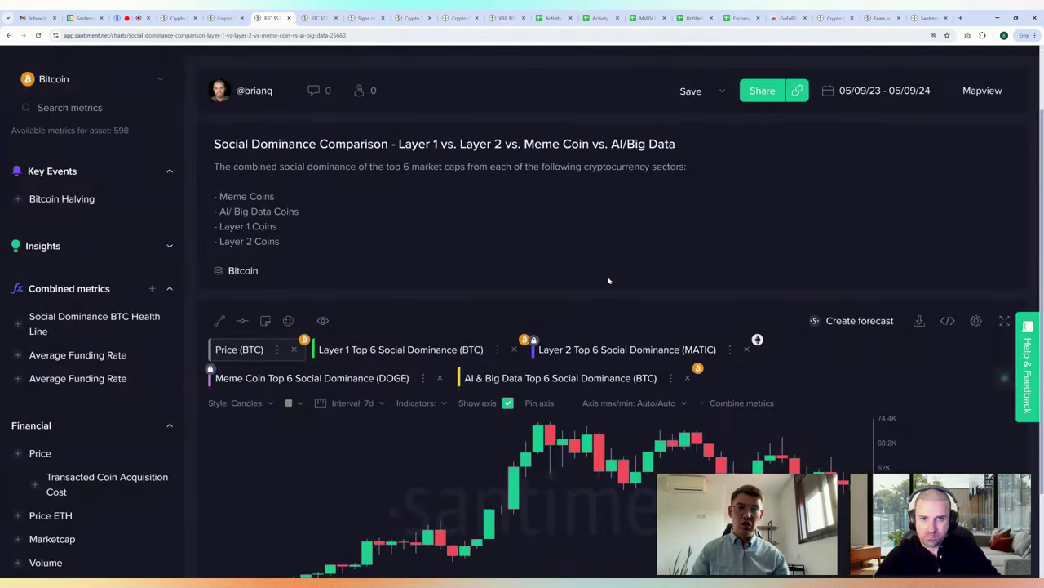
Step: Set the chart to the last 3 months at a 12-hour interval
scroll(735, 163, "down", 1)
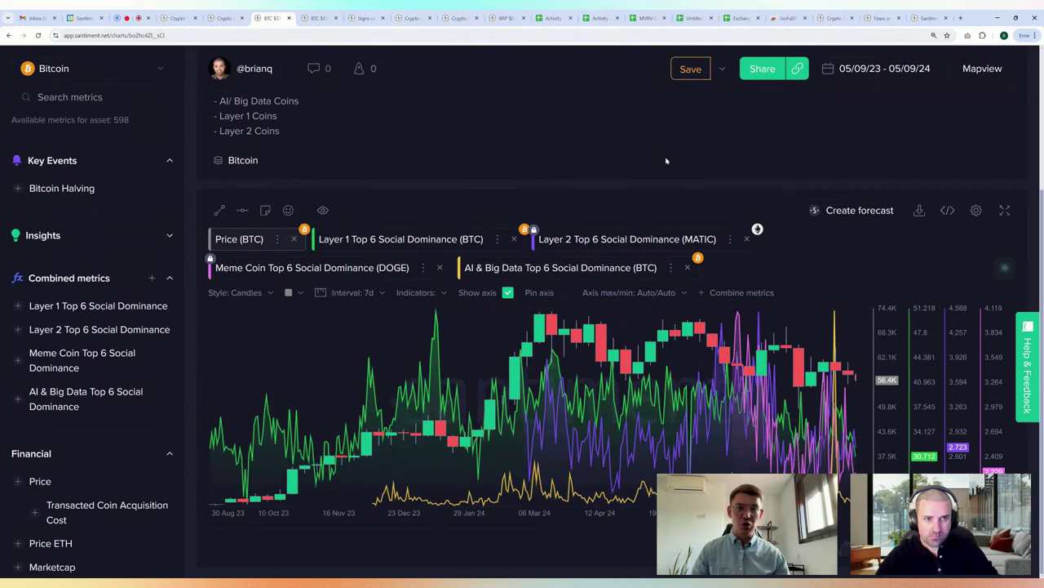
left_click(905, 69)
left_click(968, 176)
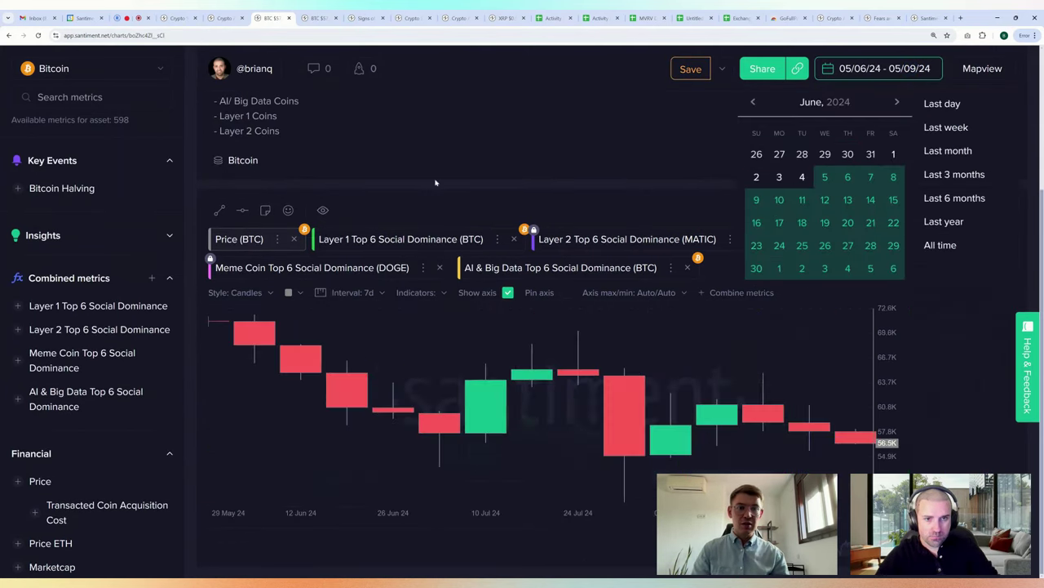
left_click(343, 292)
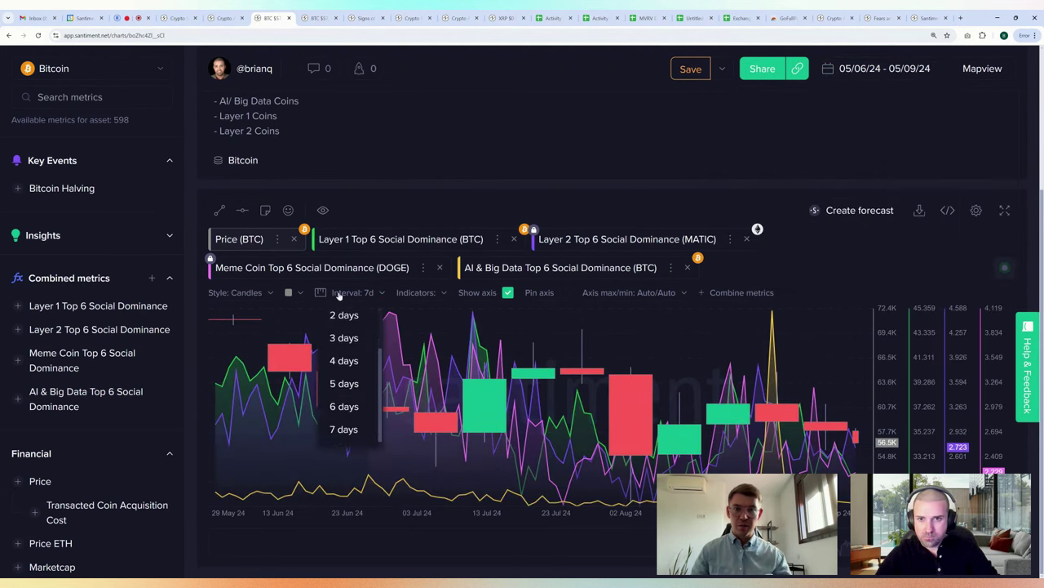
scroll(343, 342, "up", 2)
left_click(337, 324)
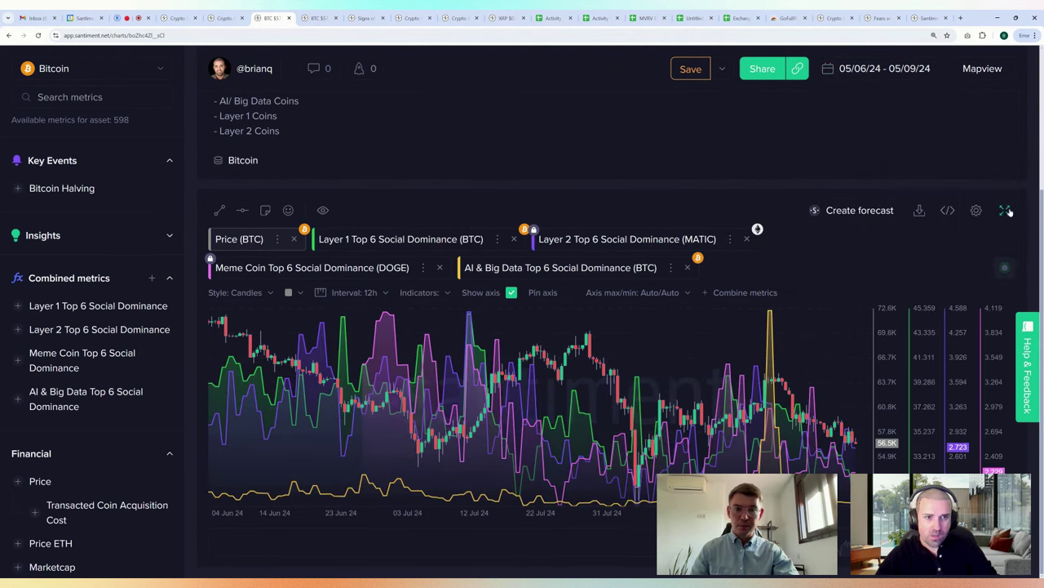
Step: Show the four-narrative dominance chart with BTC price candles in fullscreen
left_click(1006, 210)
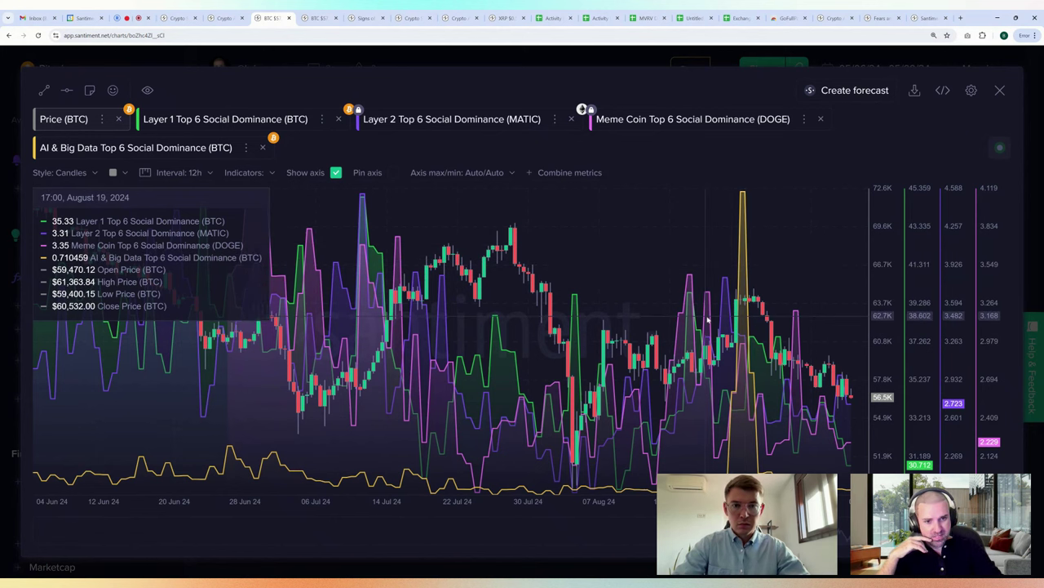
mouse_move(707, 318)
left_mouse_down()
mouse_move(3, 318)
mouse_move(35, 308)
left_mouse_up()
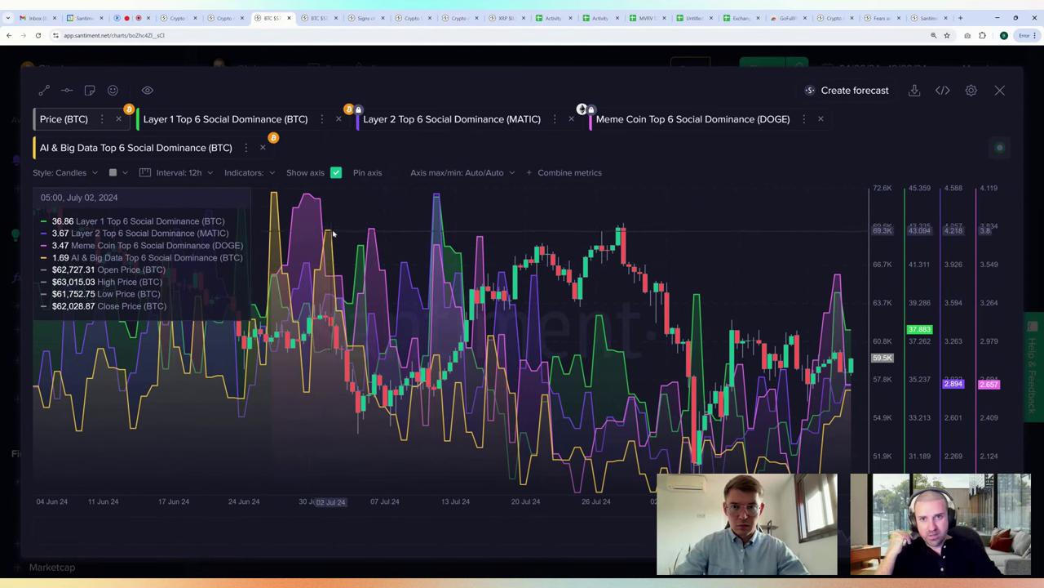
Step: Turn off the Layer 1 social dominance line in the enlarged chart
left_click(259, 126)
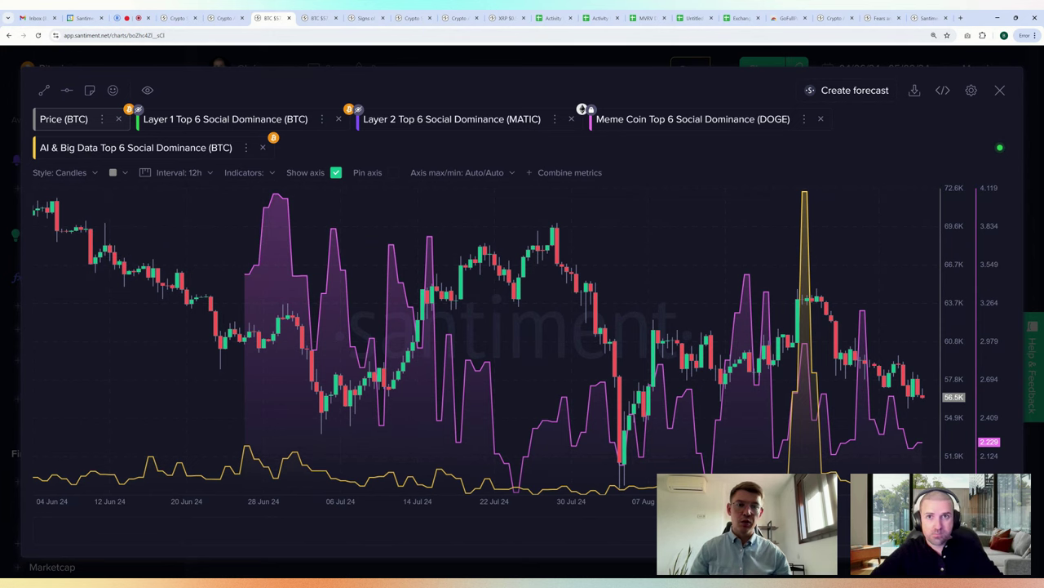
Step: Search social topics for rwa OR (real AND world) on the Social Trends page
left_click(414, 18)
scroll(560, 147, "down", 3)
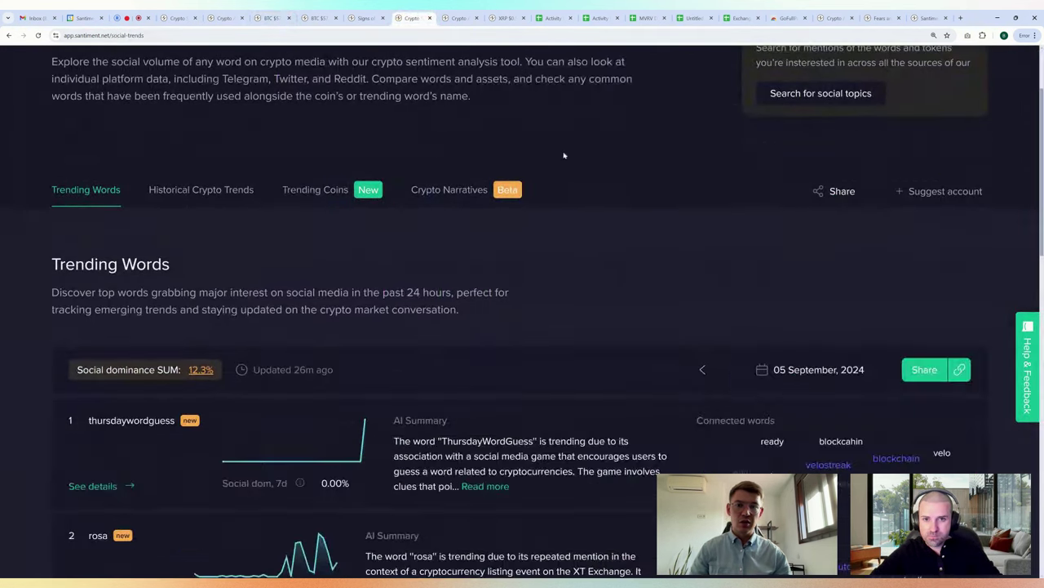
scroll(525, 116, "up", 3)
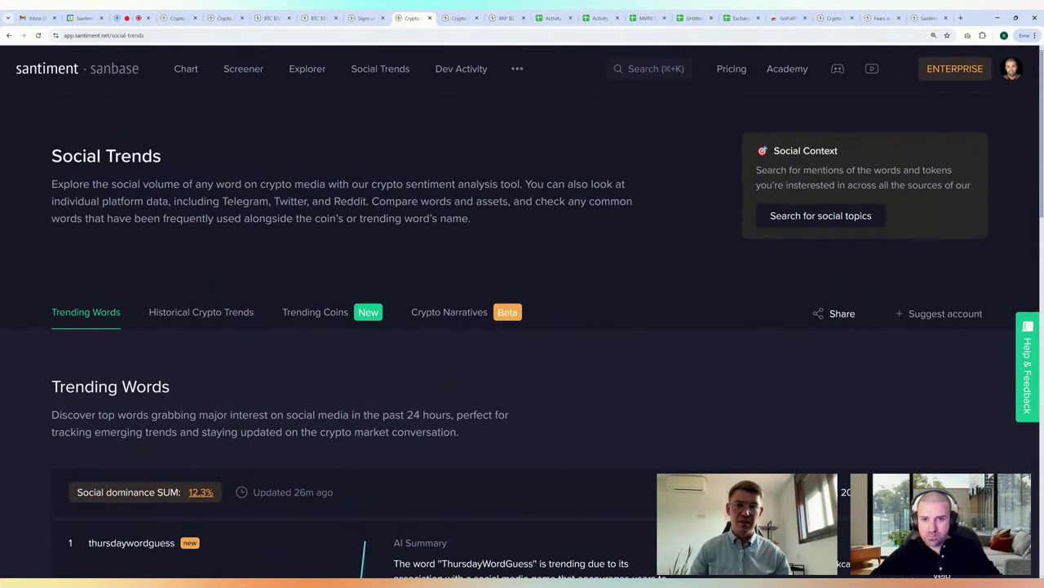
left_click(827, 216)
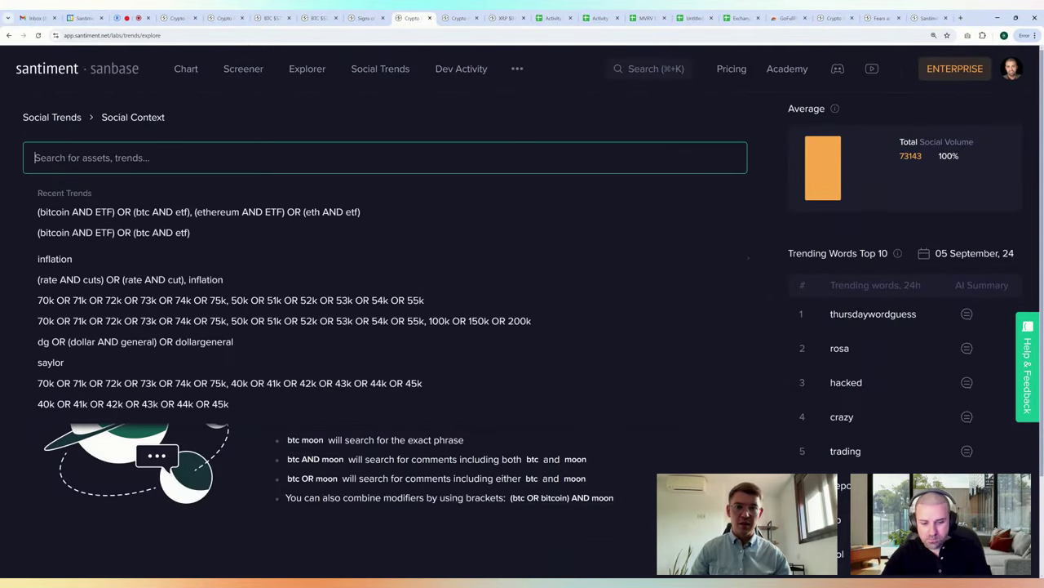
type("(real AND world")
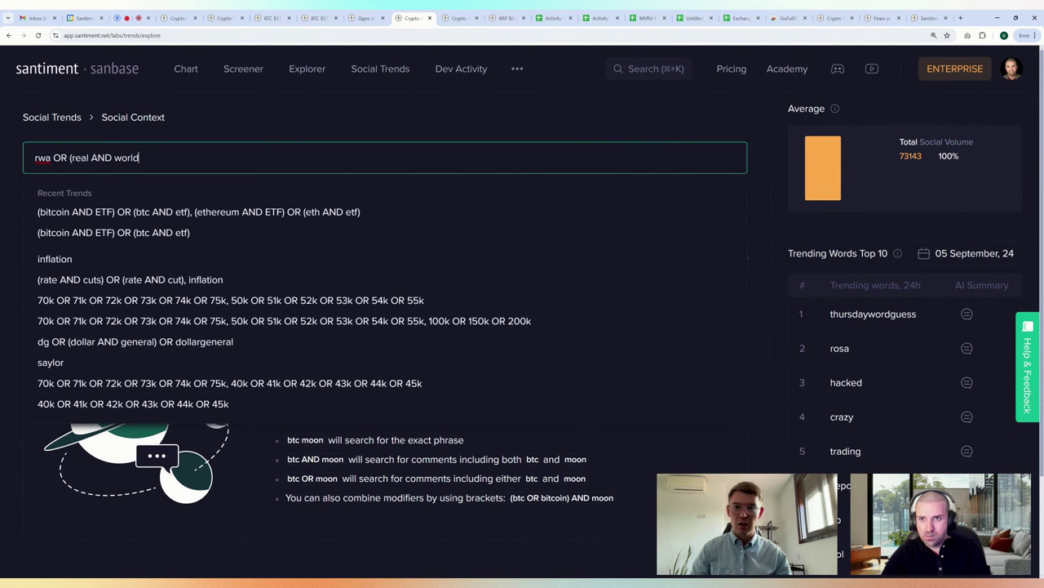
type(")")
key("Return")
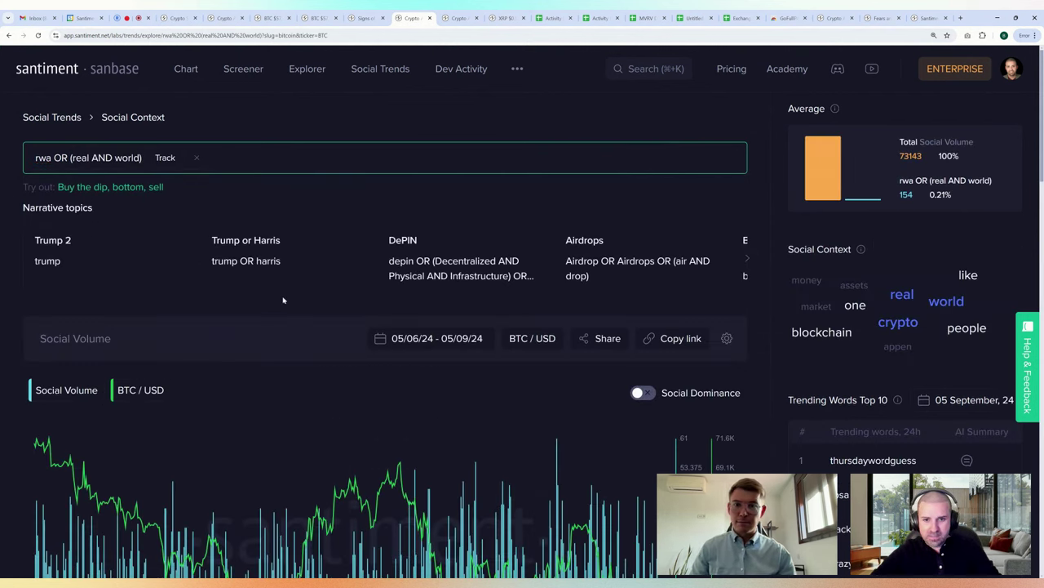
Step: Switch on Social Dominance for the rwa OR (real AND world) chart
scroll(283, 300, "down", 1)
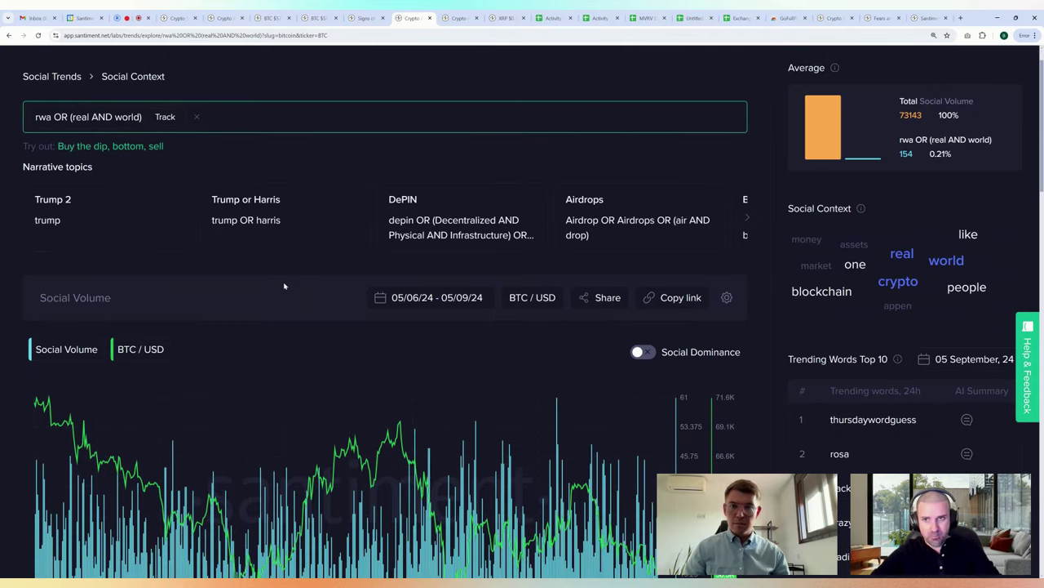
left_click(274, 277)
scroll(282, 266, "down", 2)
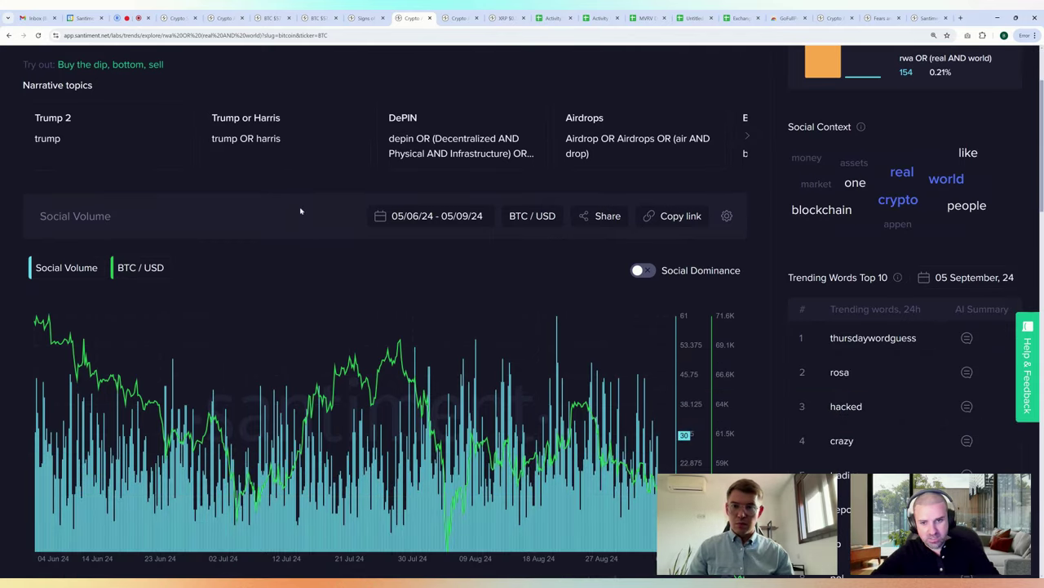
left_click(640, 271)
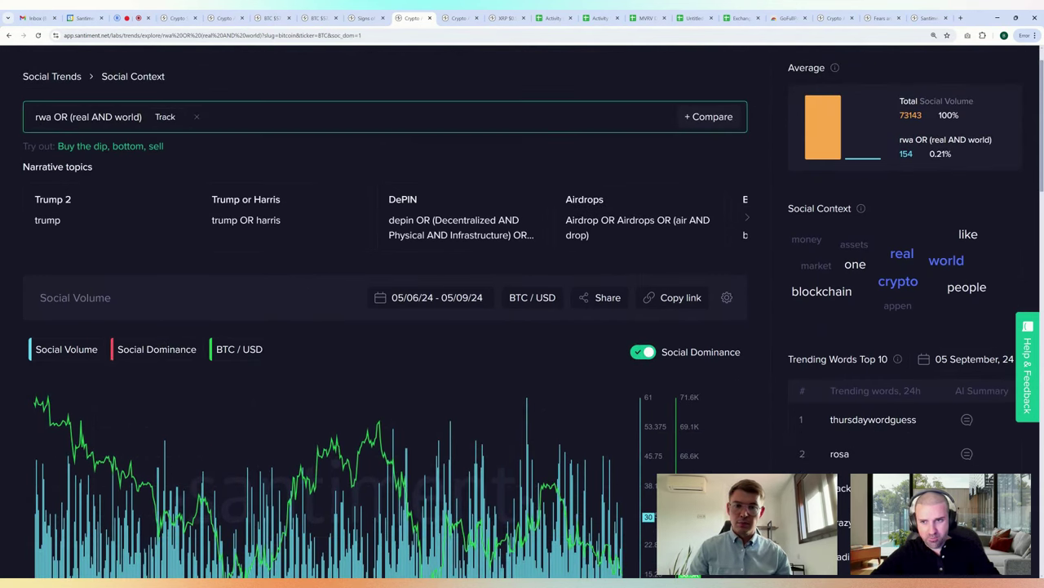
scroll(438, 215, "down", 3)
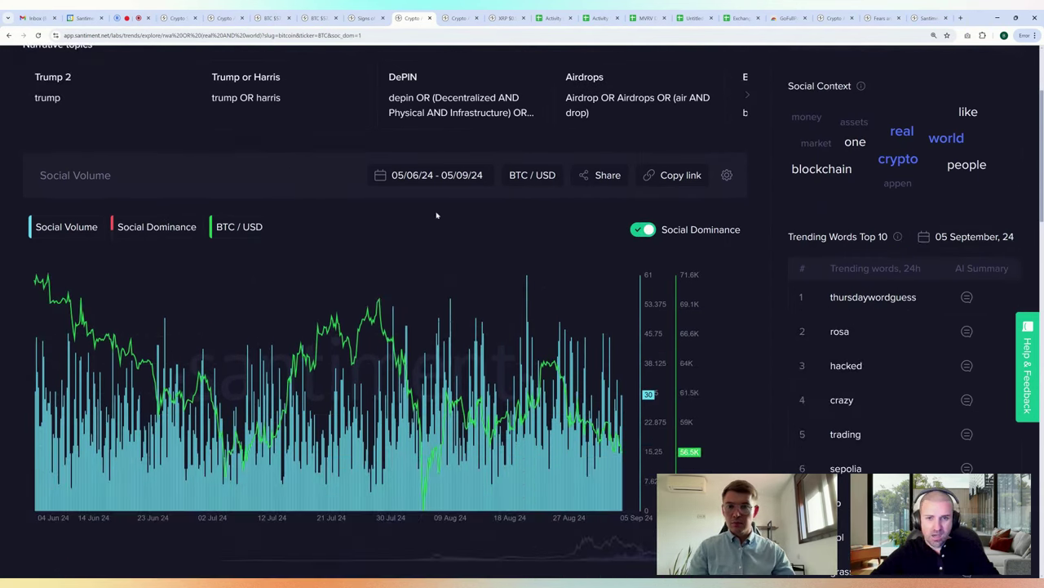
scroll(318, 221, "up", 3)
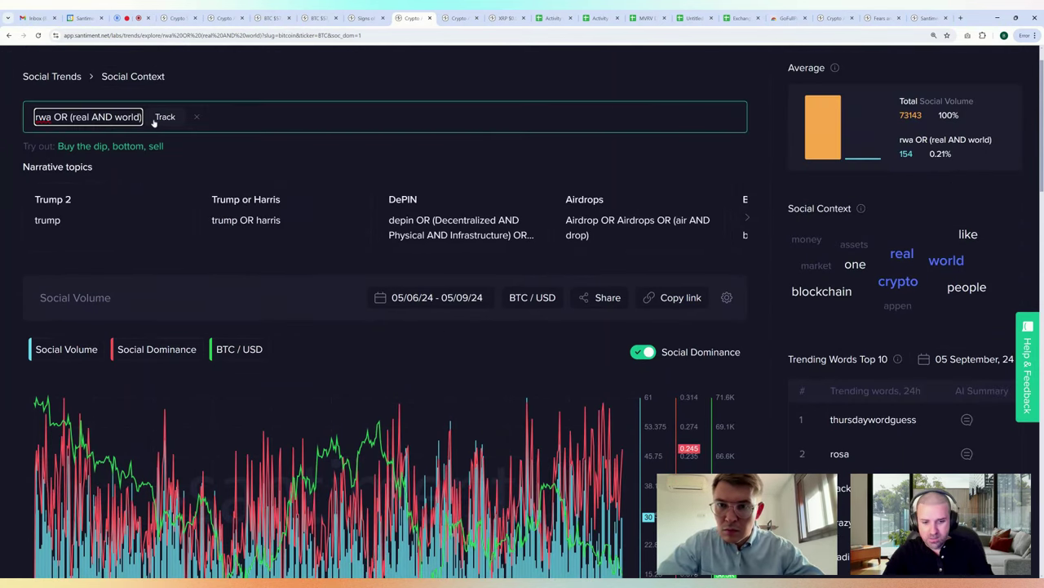
Step: Run the query rwa OR (real AND world AND assets) and review its chart
type("AND assets")
key("Return")
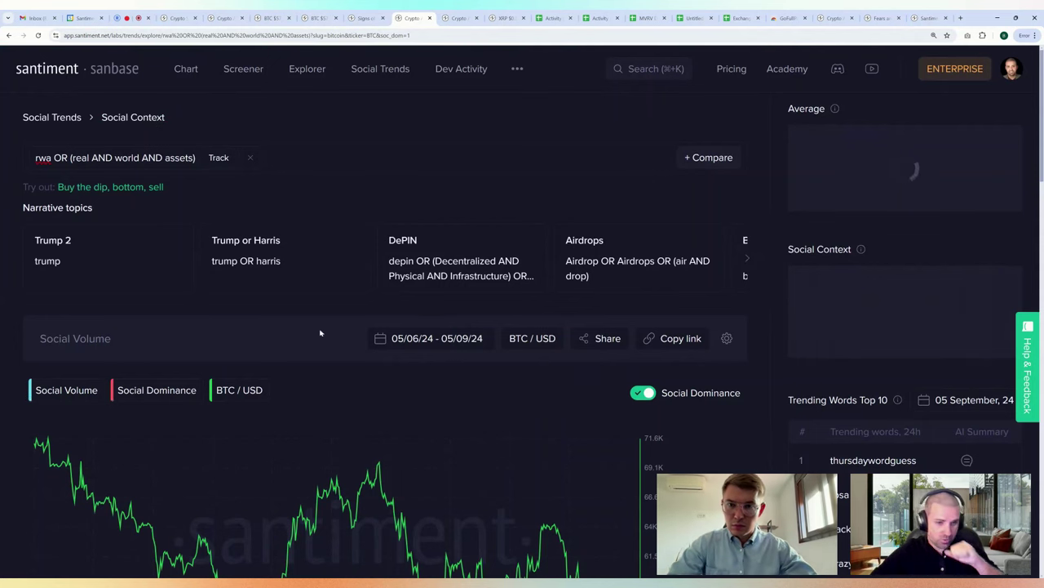
scroll(365, 288, "down", 3)
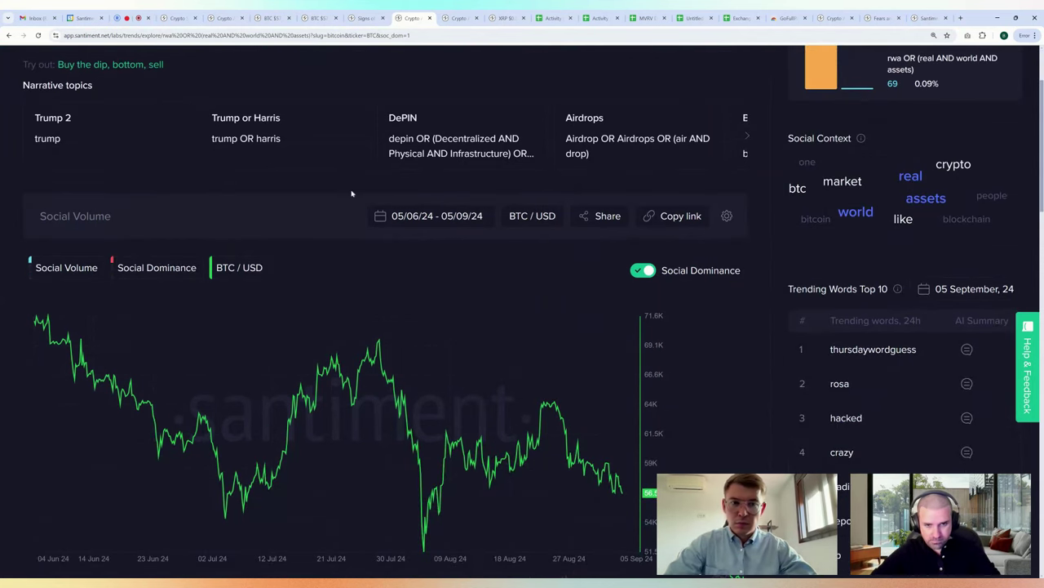
scroll(324, 192, "down", 1)
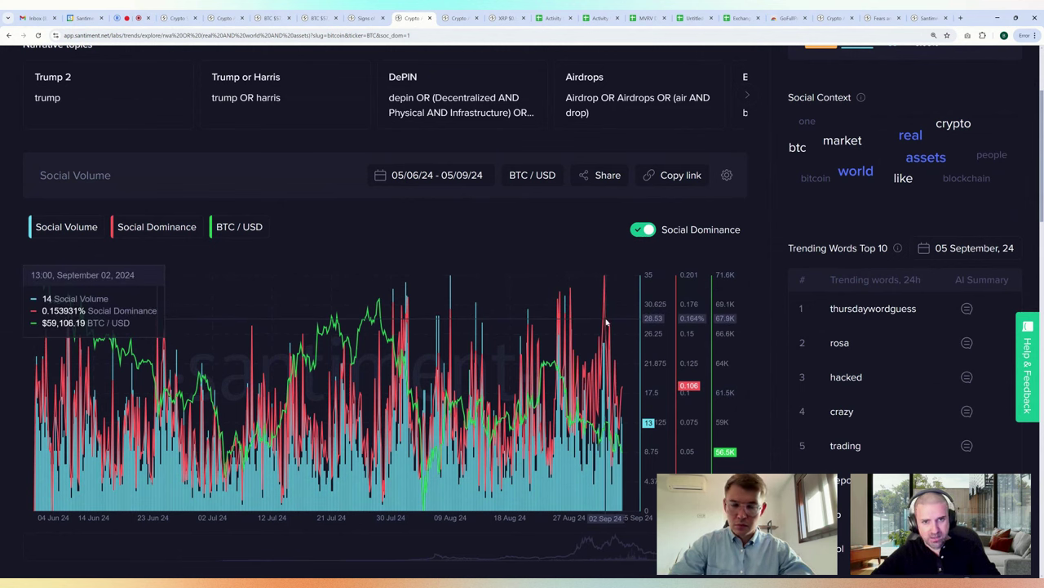
left_click(400, 180)
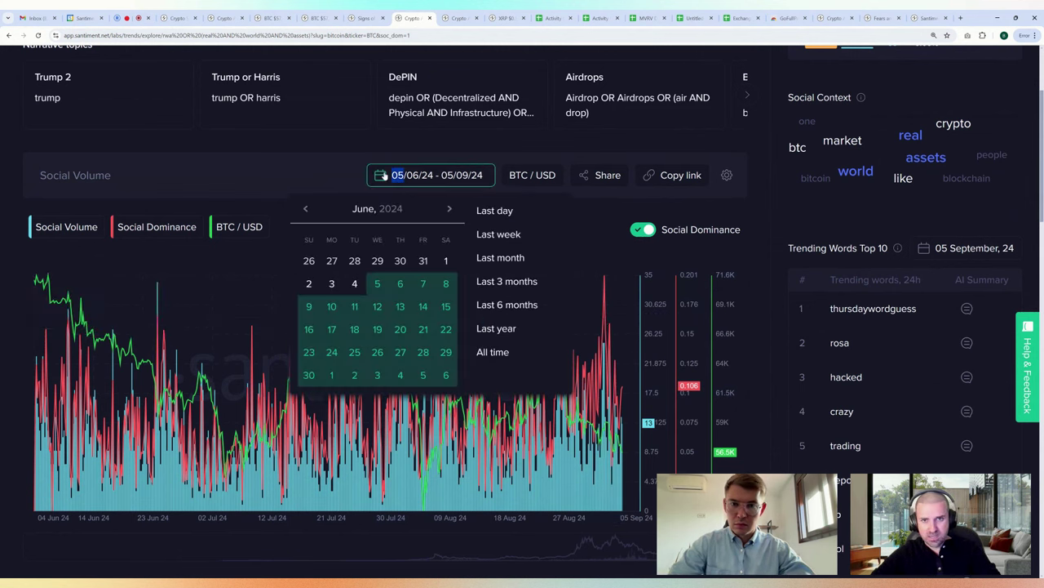
left_click(490, 328)
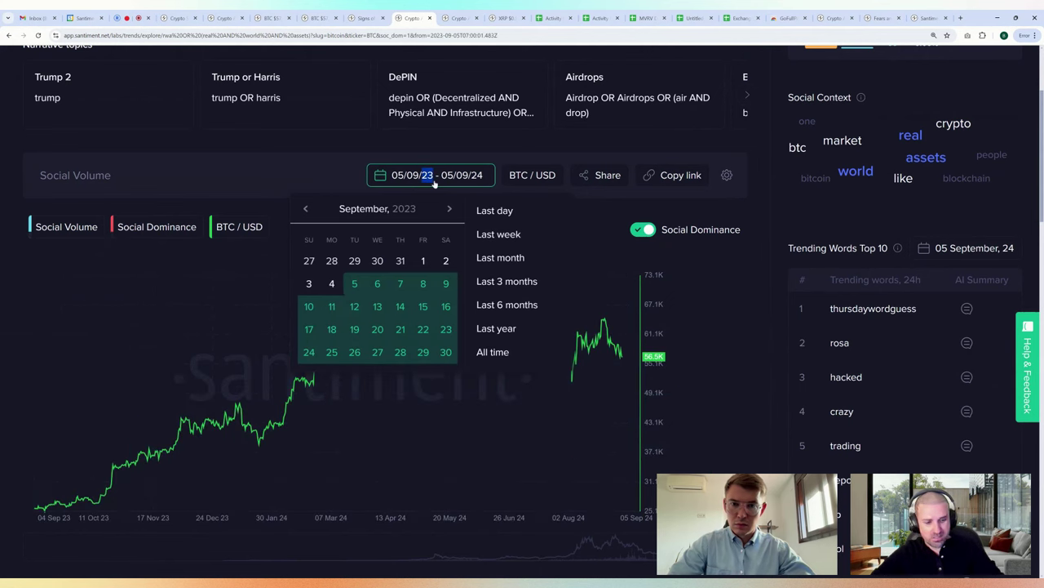
type("22")
left_click(307, 170)
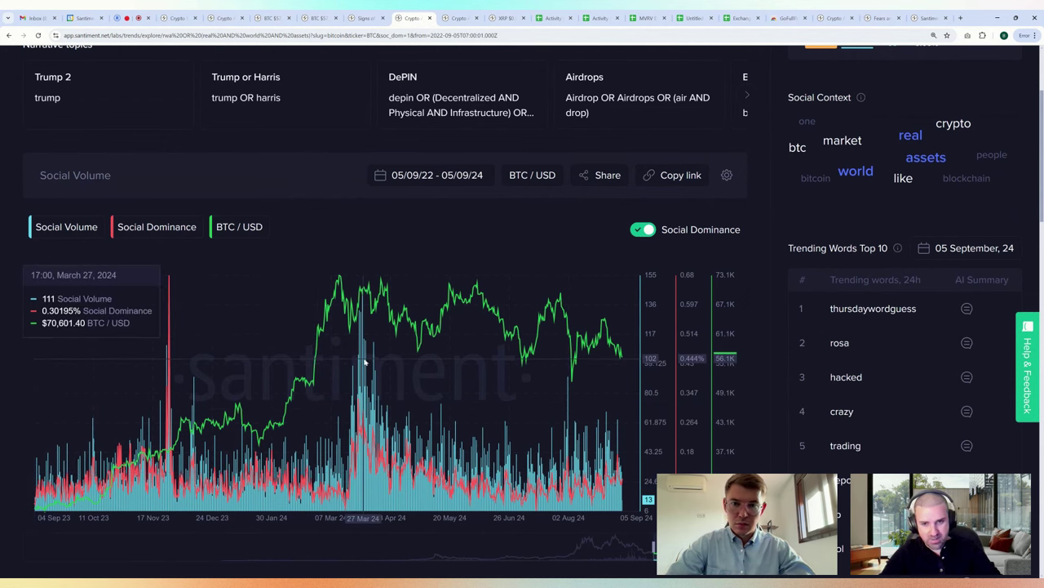
left_click(437, 453)
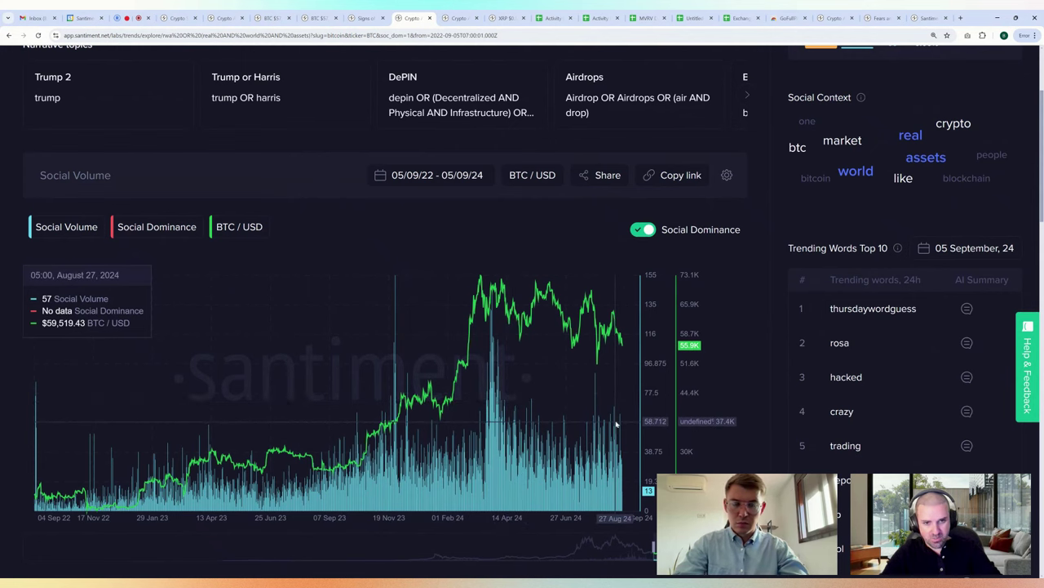
scroll(628, 410, "up", 1)
scroll(628, 408, "down", 2)
scroll(629, 403, "down", 4)
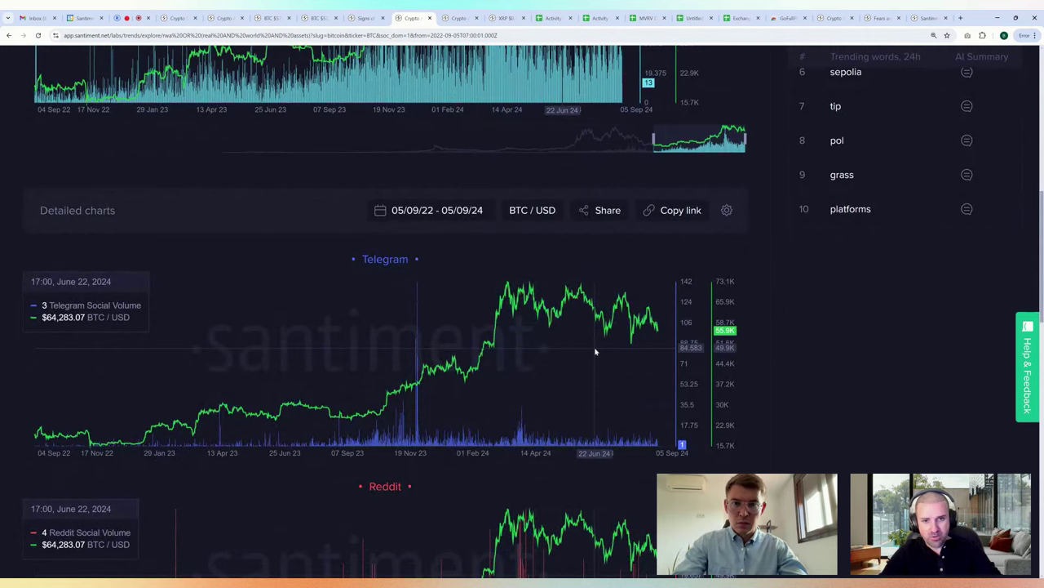
scroll(594, 347, "down", 2)
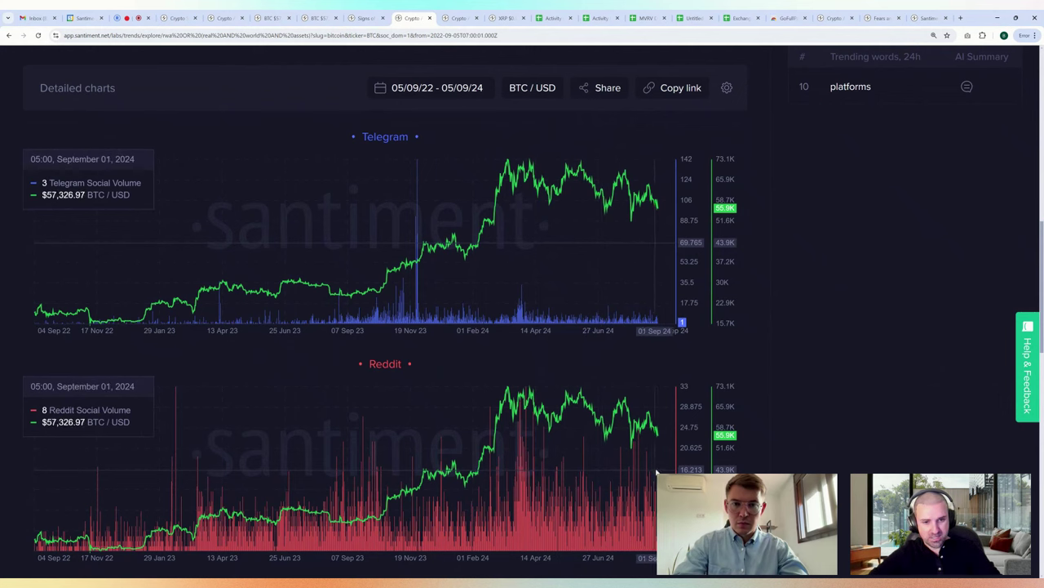
scroll(634, 471, "down", 5)
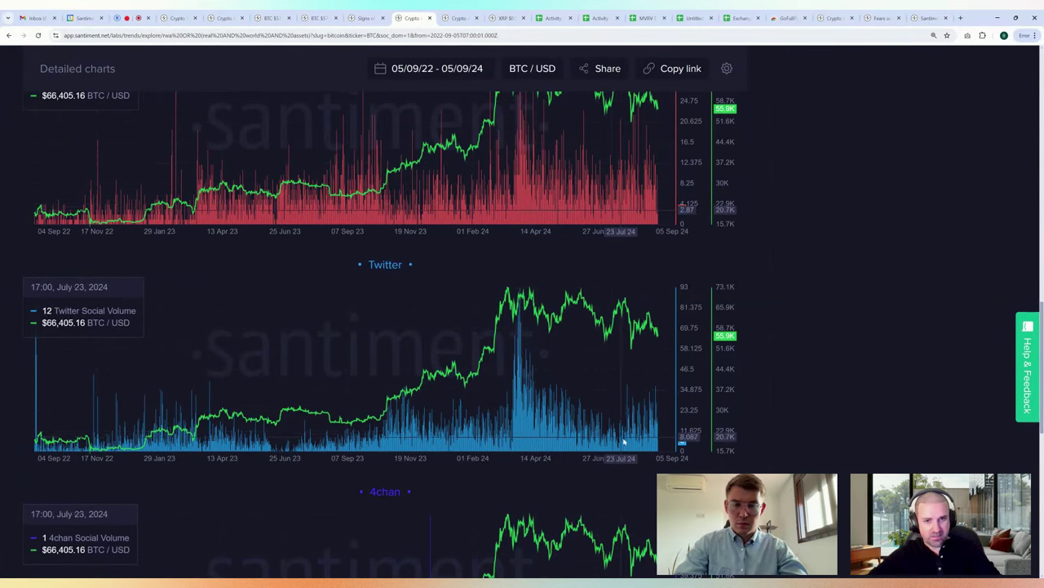
scroll(658, 407, "down", 3)
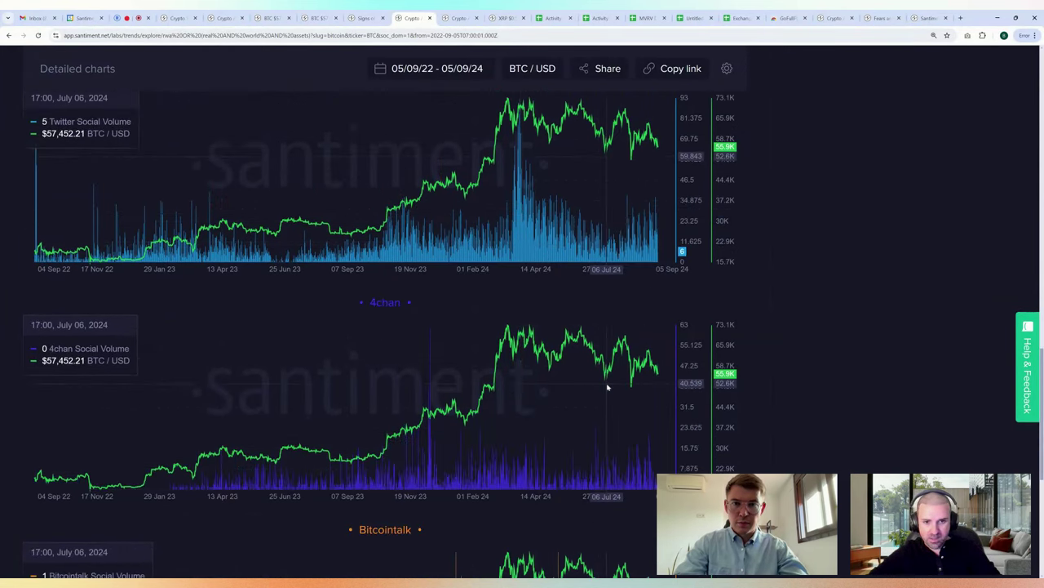
scroll(597, 367, "down", 1)
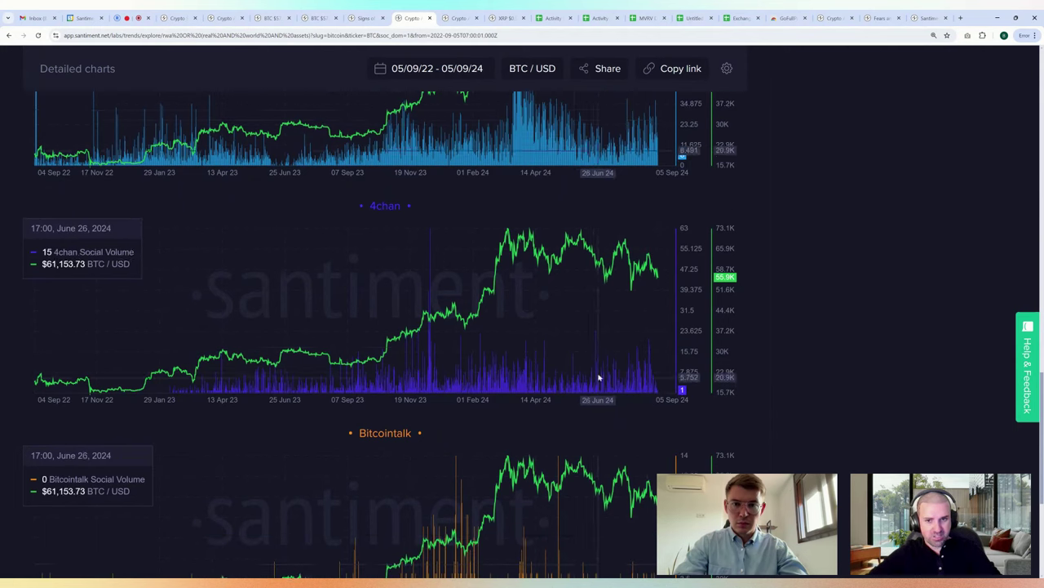
scroll(574, 341, "down", 1)
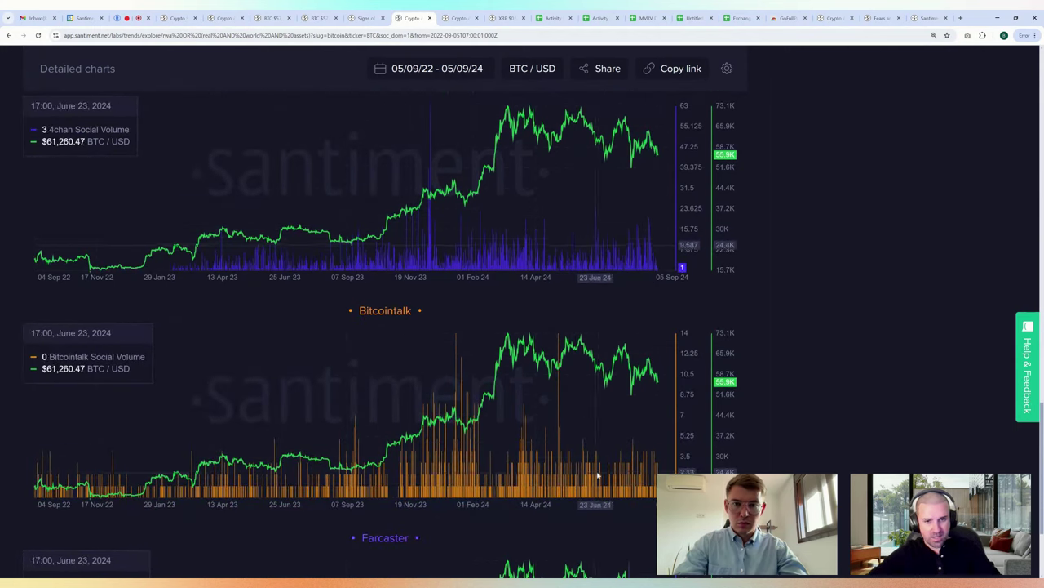
scroll(643, 461, "down", 1)
scroll(643, 462, "down", 1)
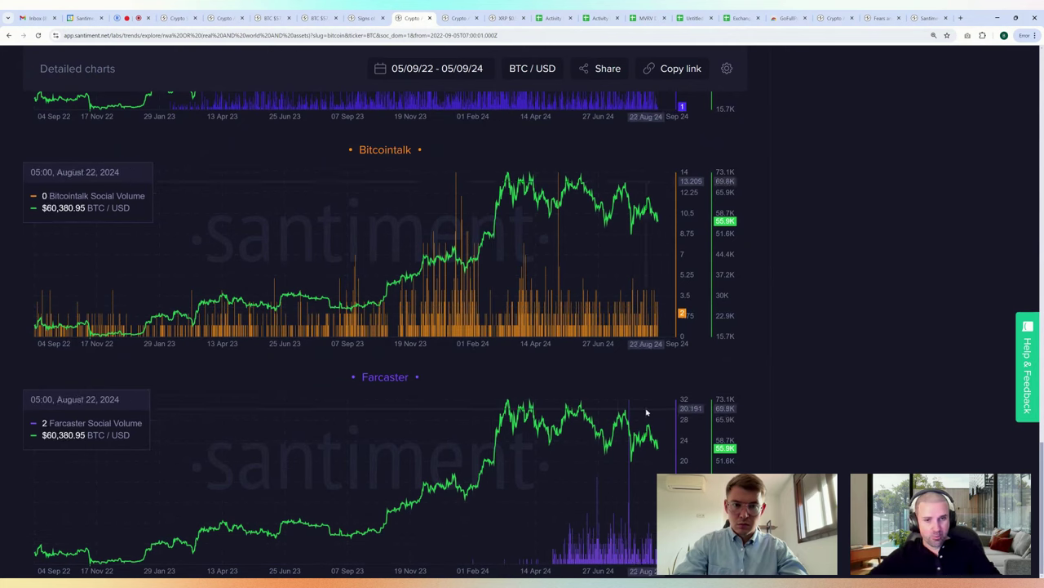
scroll(627, 417, "up", 1)
scroll(628, 408, "up", 8)
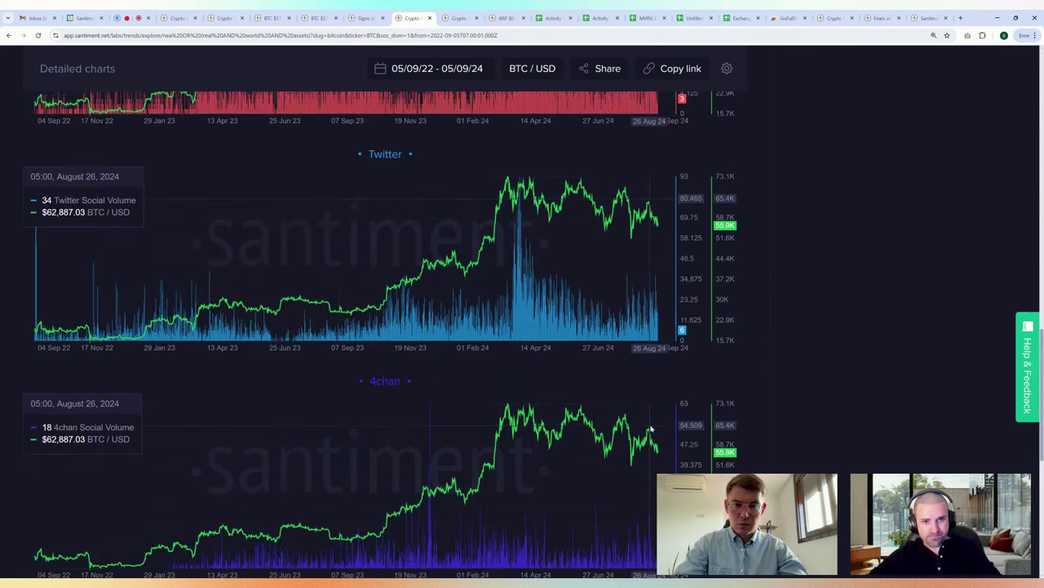
scroll(635, 375, "up", 1)
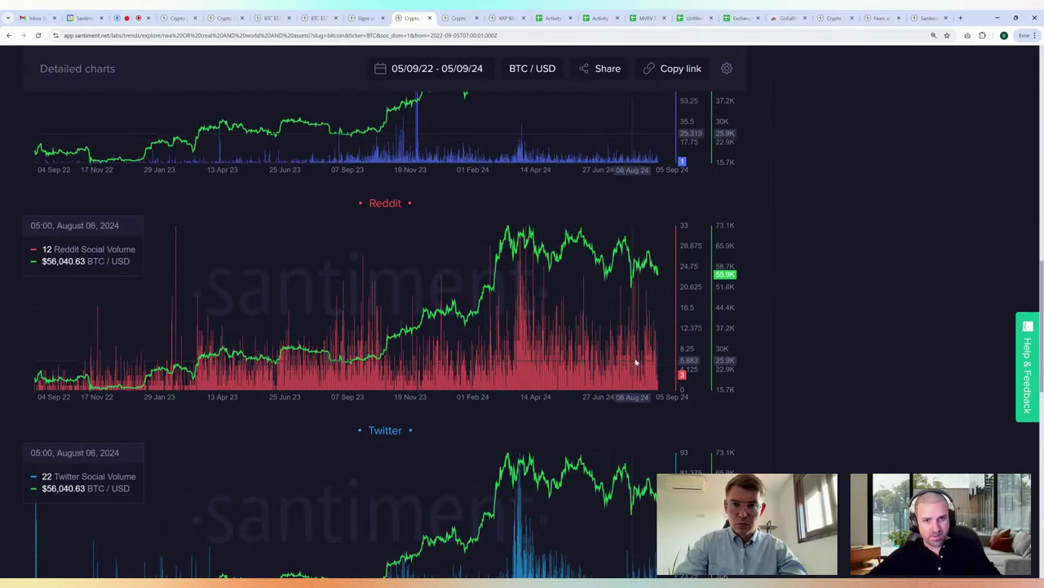
scroll(608, 353, "down", 1)
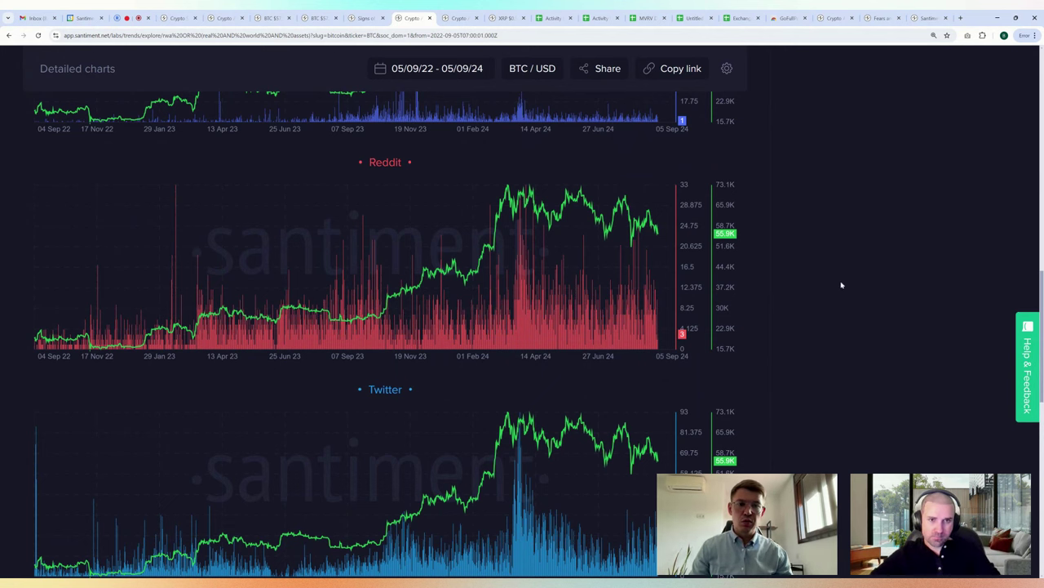
scroll(842, 284, "up", 10)
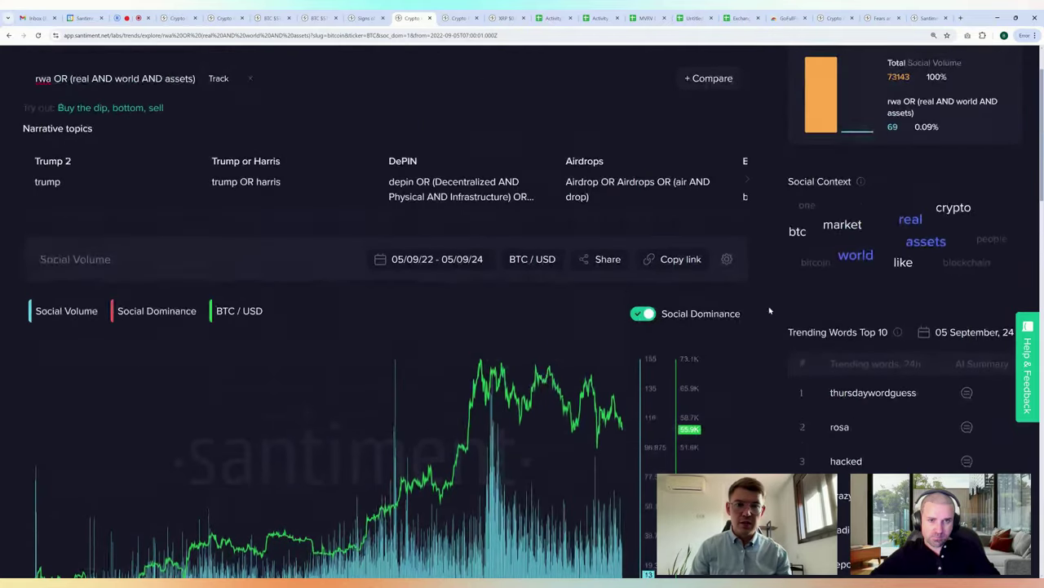
Step: Load the DePIN narrative query and view its Social Volume chart against BTC/USD
scroll(770, 307, "up", 1)
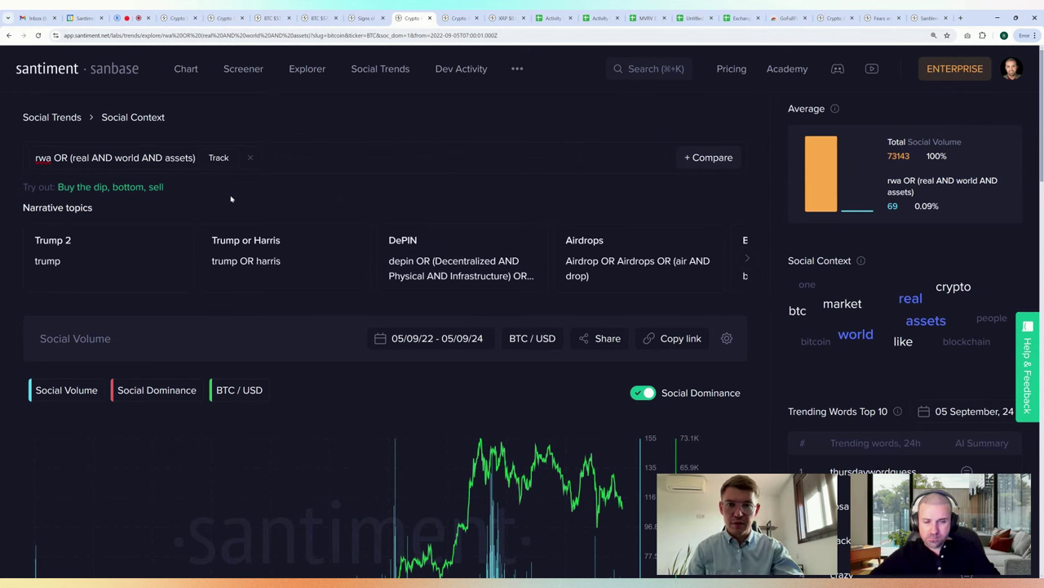
scroll(342, 190, "down", 3)
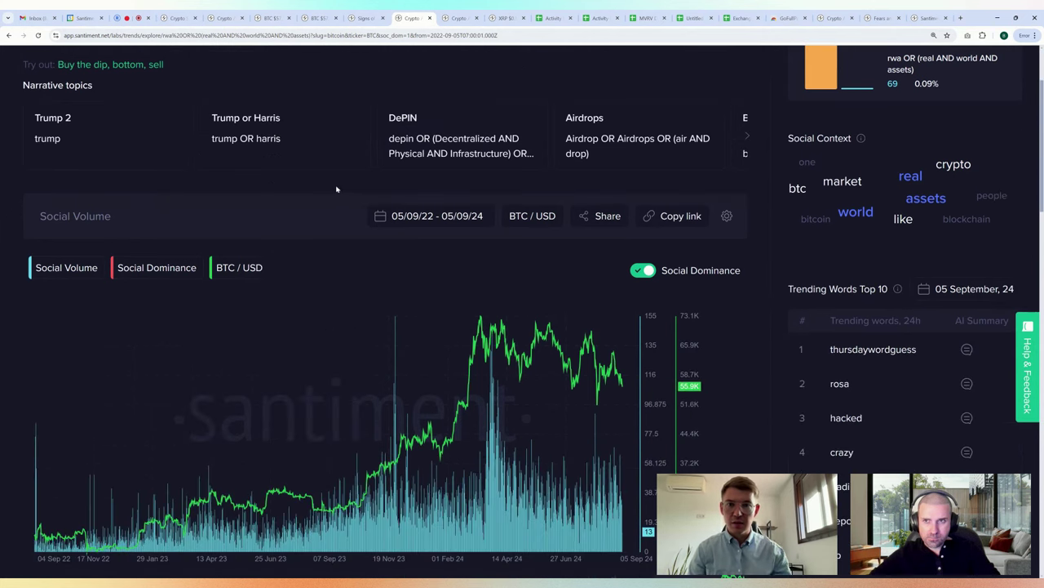
scroll(335, 190, "up", 2)
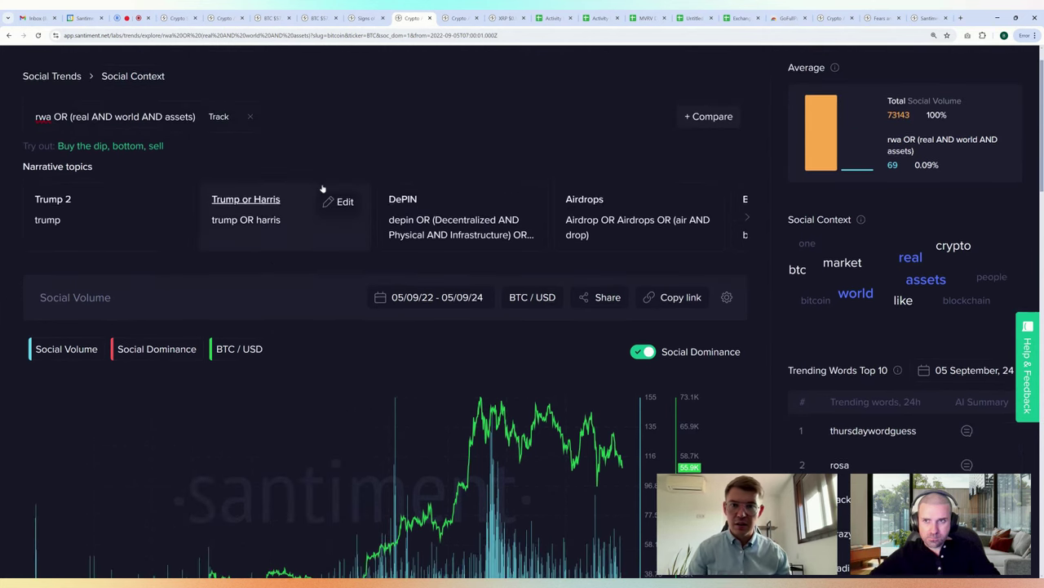
left_click(426, 229)
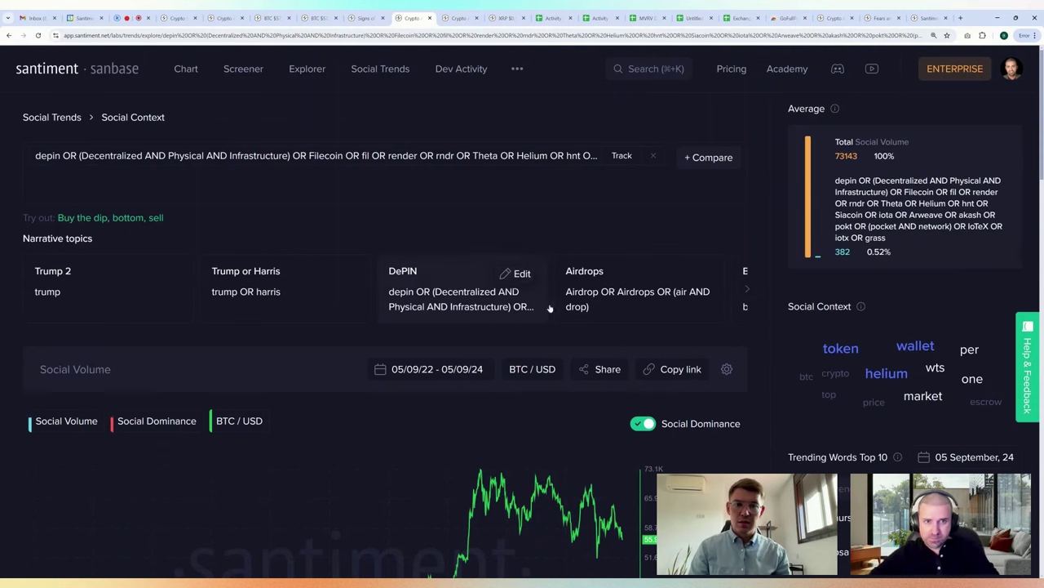
scroll(281, 282, "down", 2)
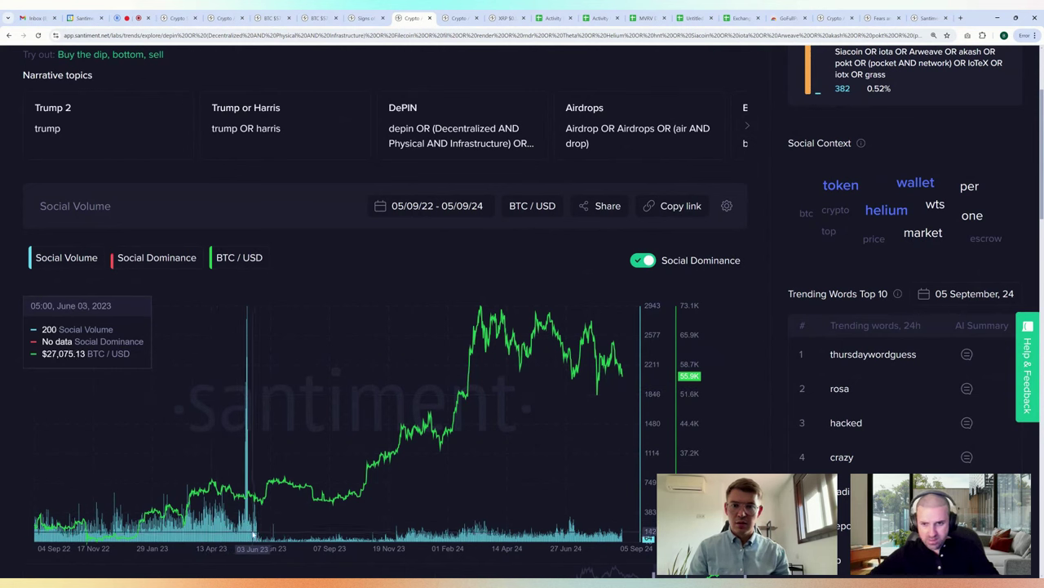
Step: Narrow the DePIN chart to Last 6 months (05/03/24–05/09/24) and reload the DePIN topic
left_click(449, 205)
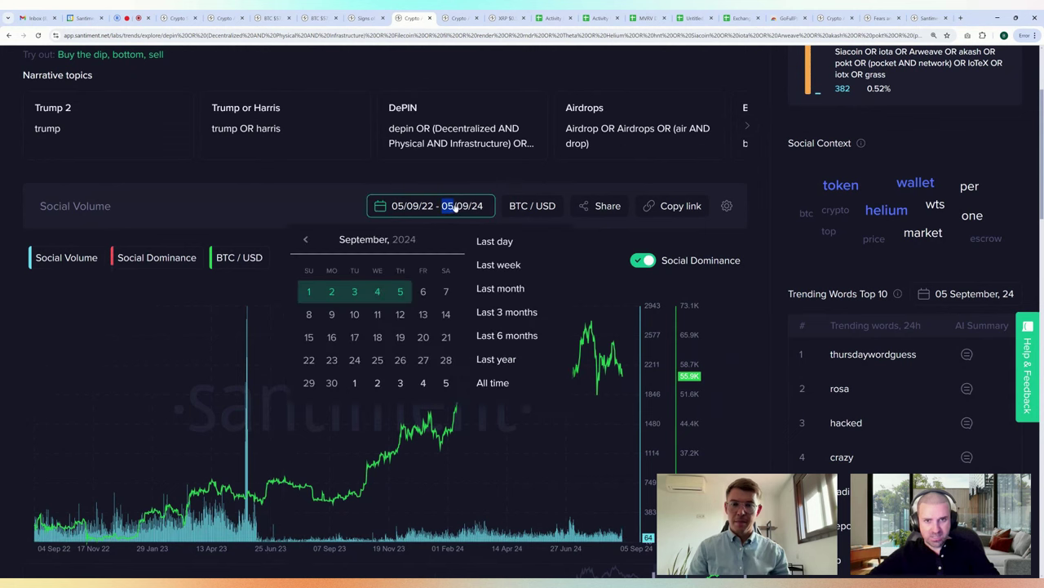
left_click(508, 336)
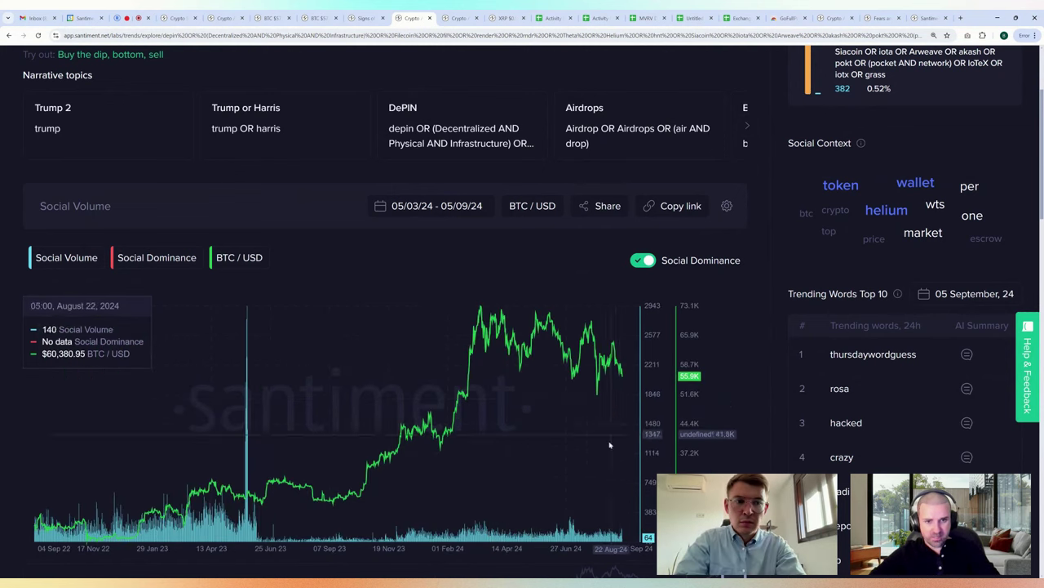
left_click(426, 205)
left_click(507, 335)
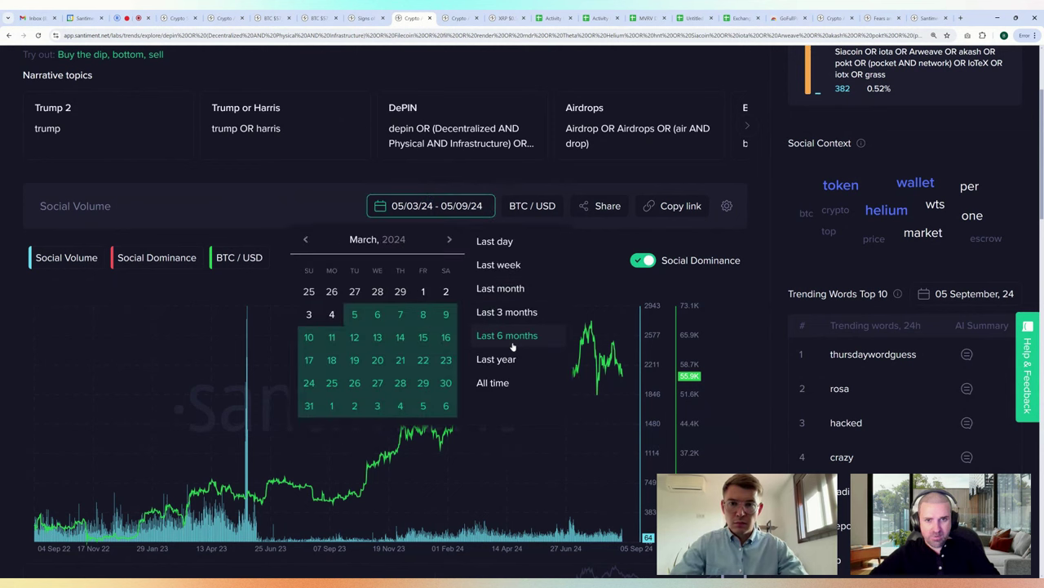
left_click(269, 205)
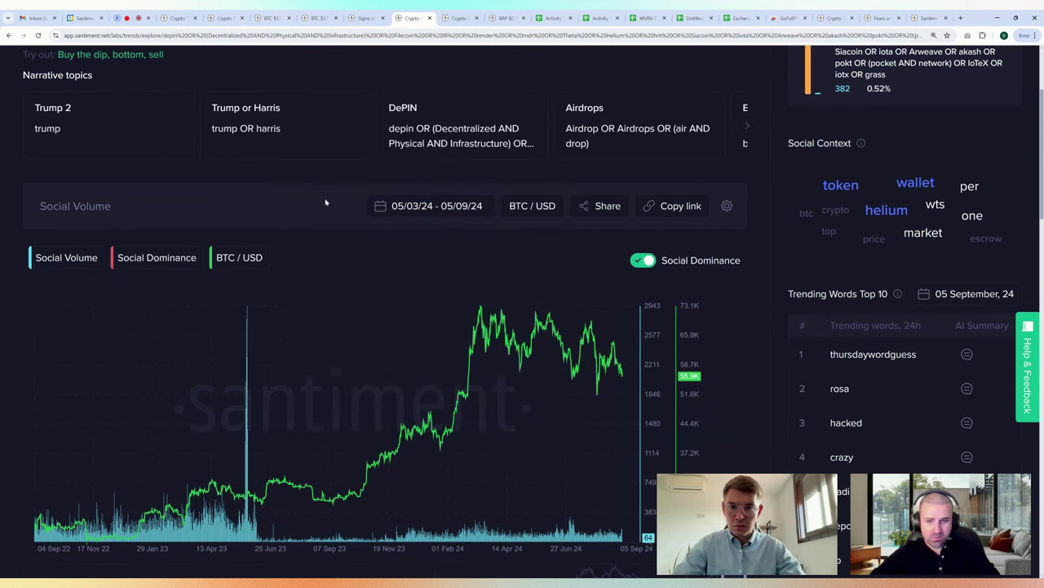
scroll(392, 200, "down", 2)
scroll(530, 196, "up", 2)
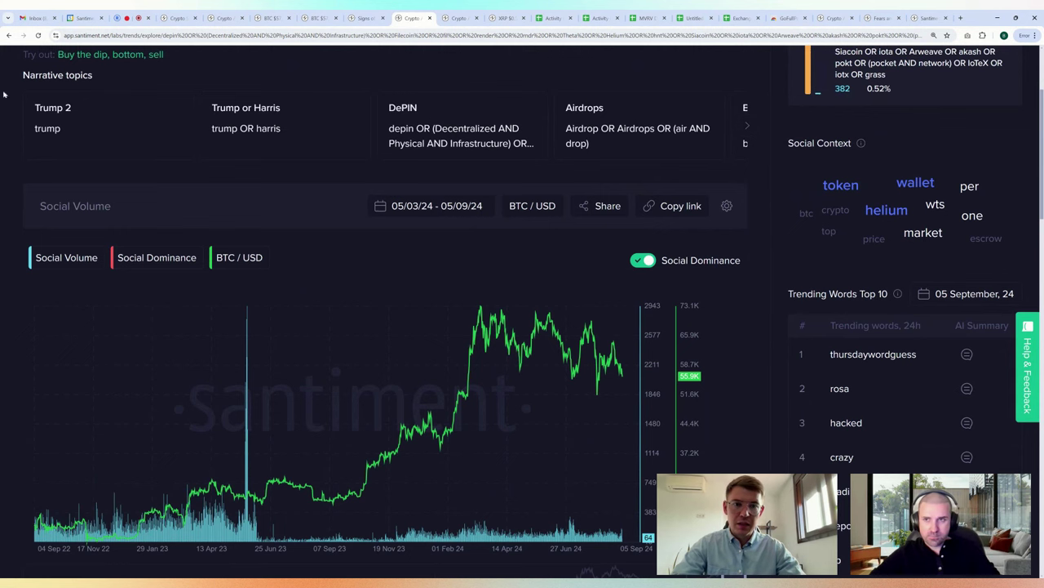
left_click(402, 108)
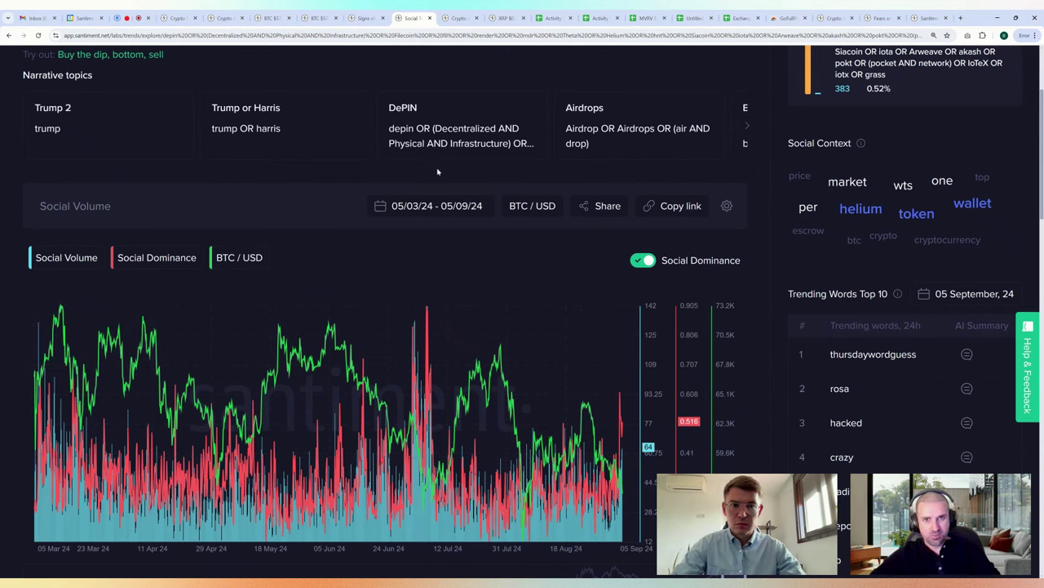
scroll(632, 250, "down", 3)
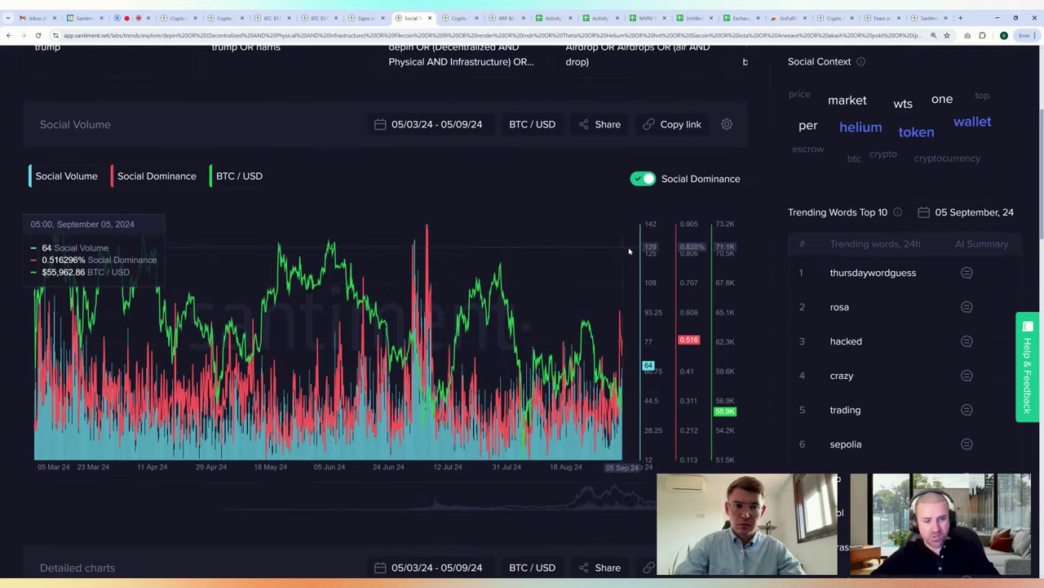
scroll(622, 241, "down", 4)
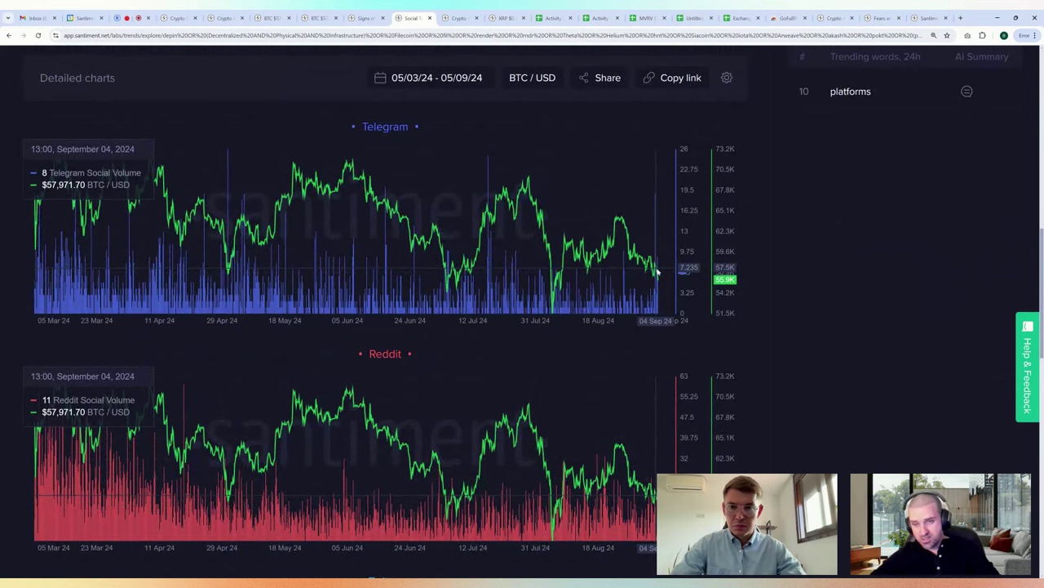
scroll(655, 266, "down", 4)
scroll(655, 263, "down", 1)
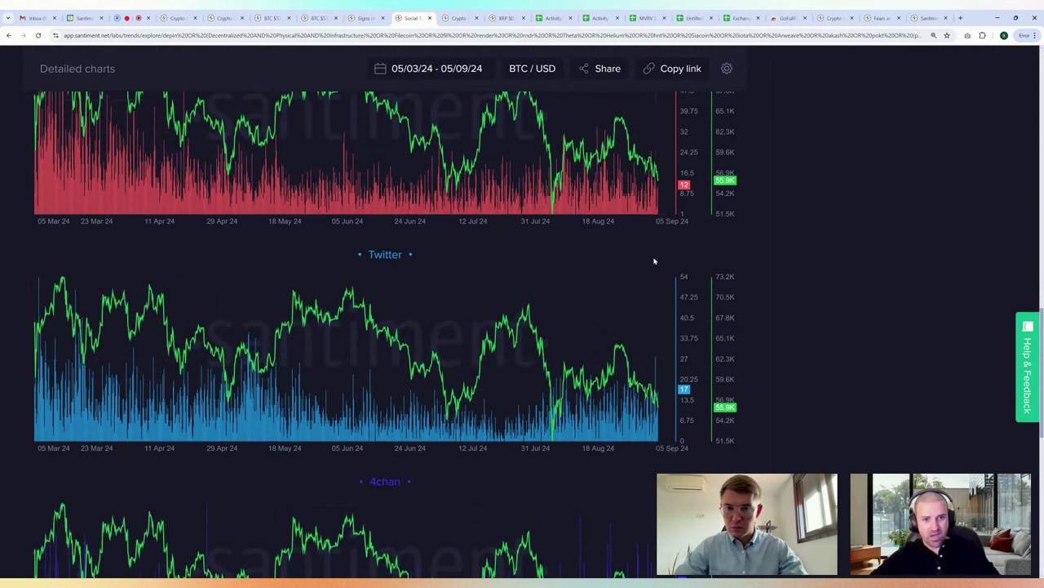
scroll(659, 372, "down", 6)
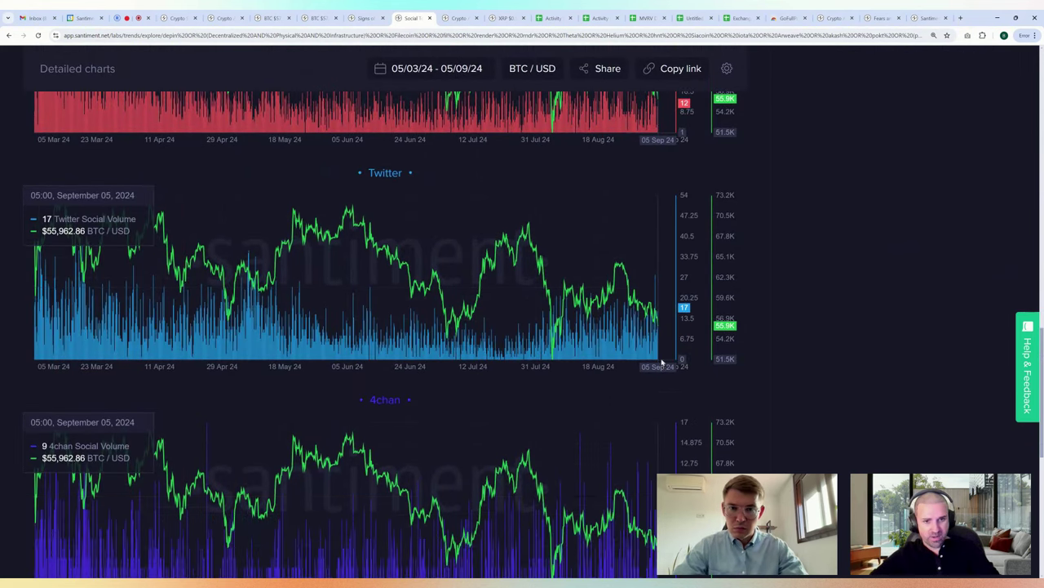
scroll(635, 314, "down", 2)
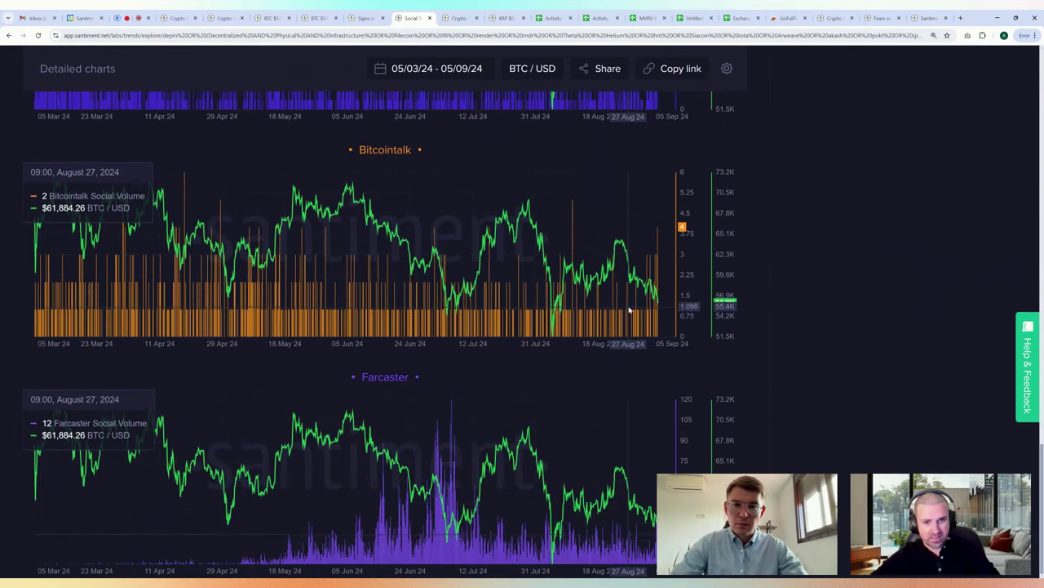
scroll(633, 310, "up", 12)
scroll(633, 310, "up", 5)
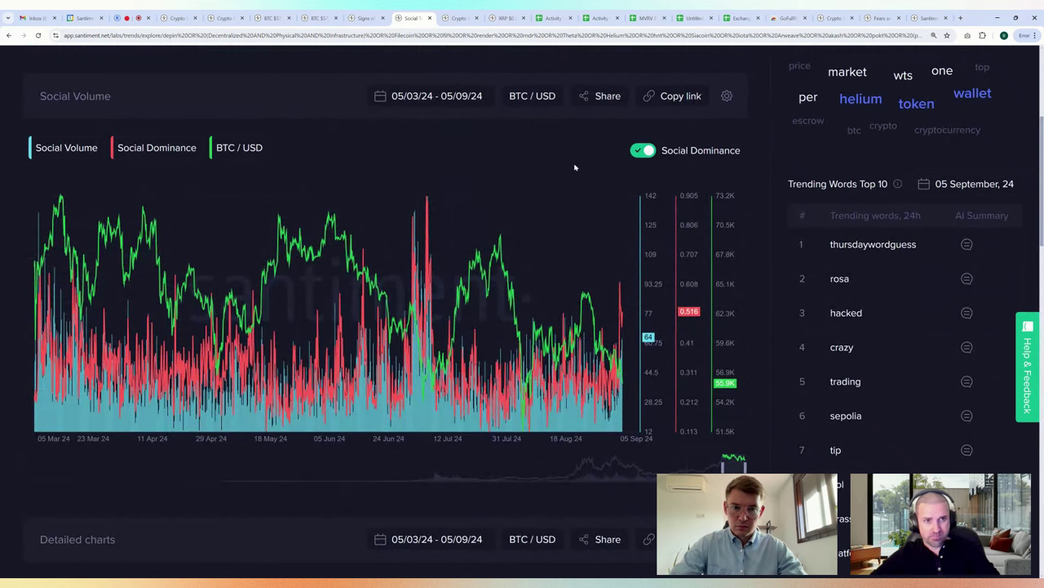
scroll(575, 168, "up", 1)
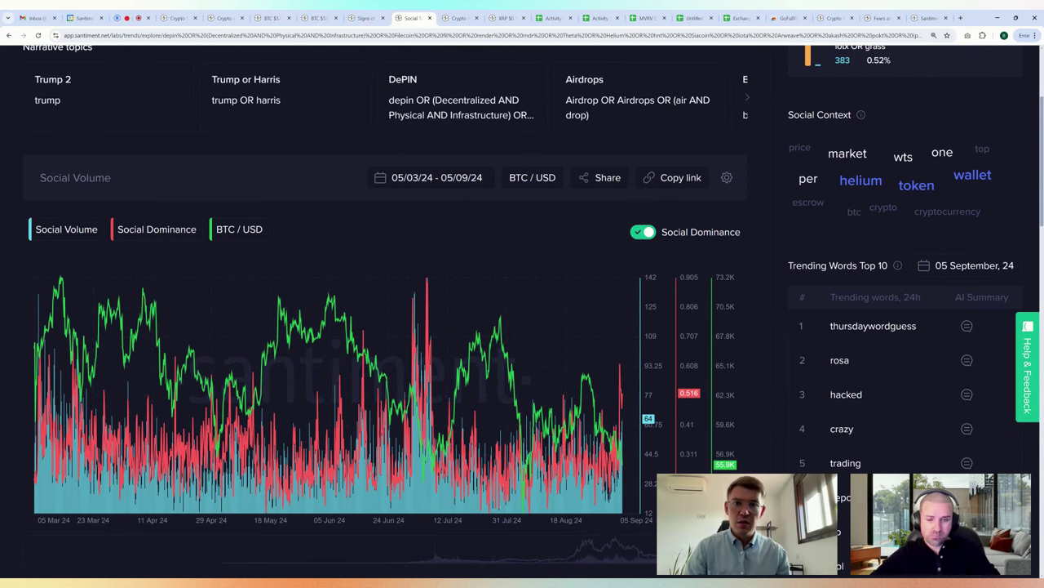
Step: Load the Airdrops narrative topic's social volume and dominance chart
scroll(572, 245, "up", 2)
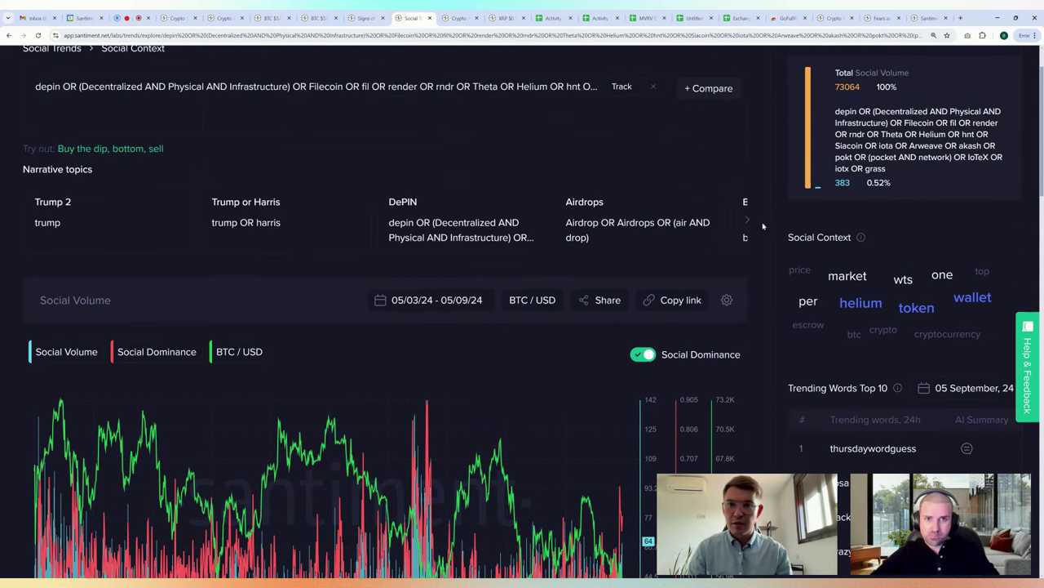
left_click(572, 223)
scroll(738, 188, "down", 2)
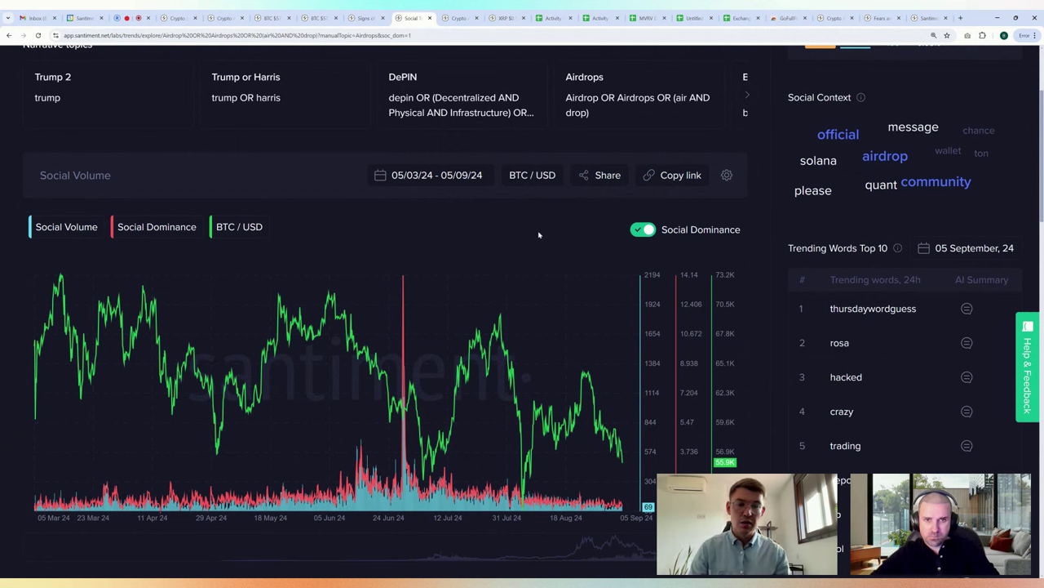
Step: Try the Last 3 months range, then return the chart to 05/03/24–05/09/24
left_click(414, 175)
left_click(507, 281)
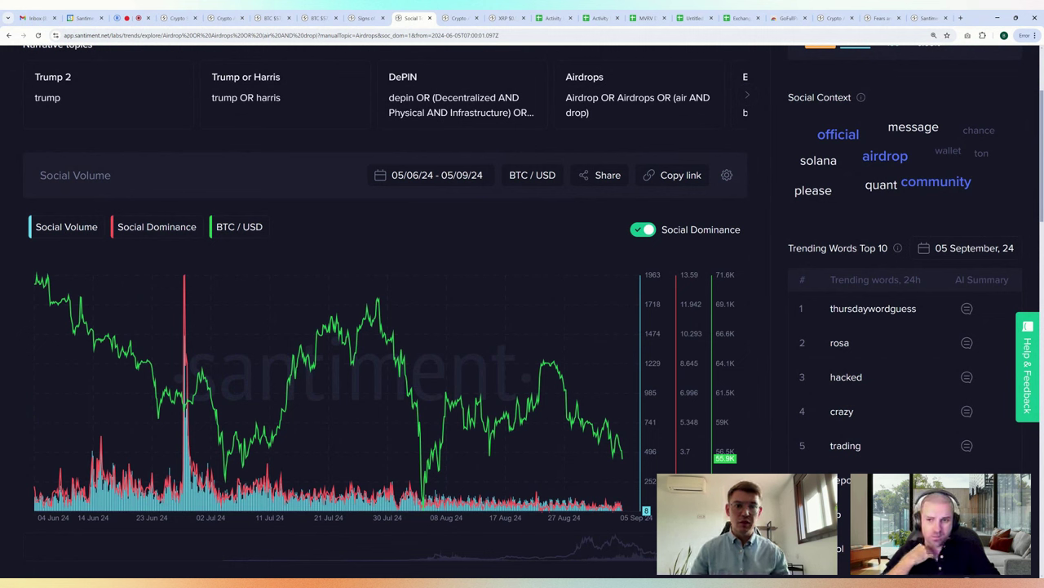
left_click(443, 173)
left_click(538, 281)
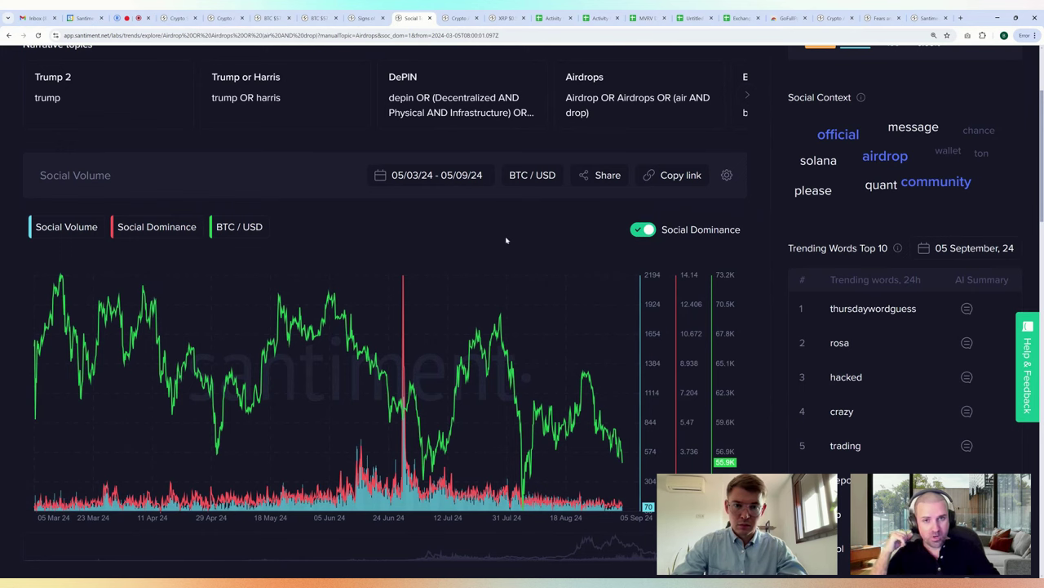
scroll(508, 244, "down", 6)
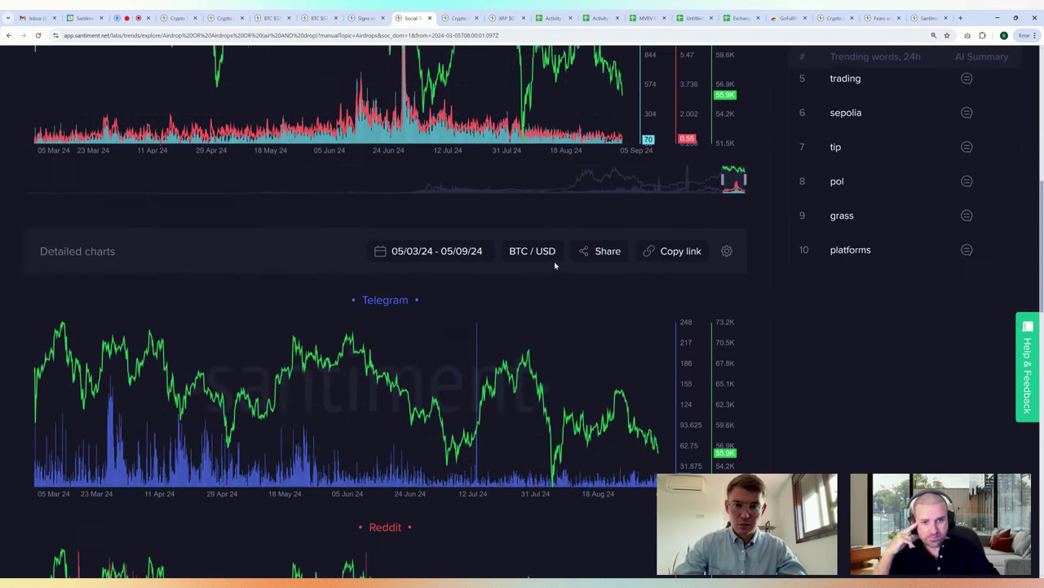
scroll(682, 261, "down", 5)
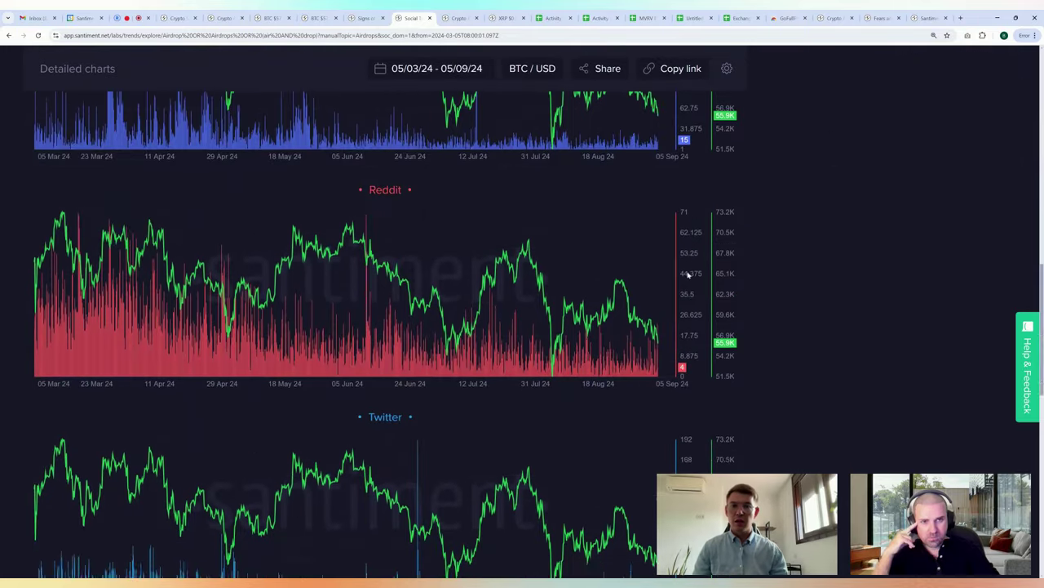
scroll(721, 227, "down", 7)
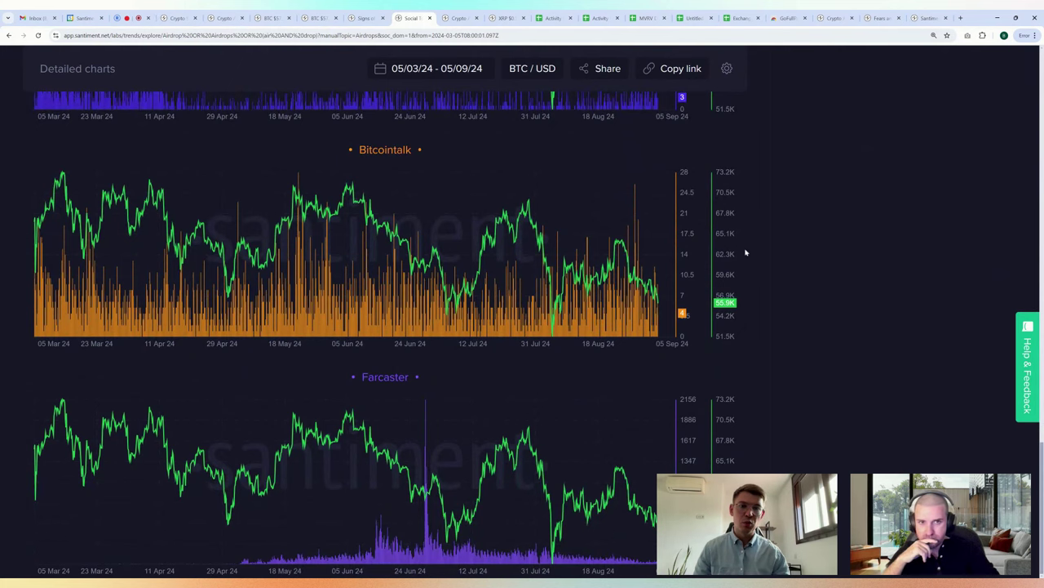
scroll(746, 253, "up", 7)
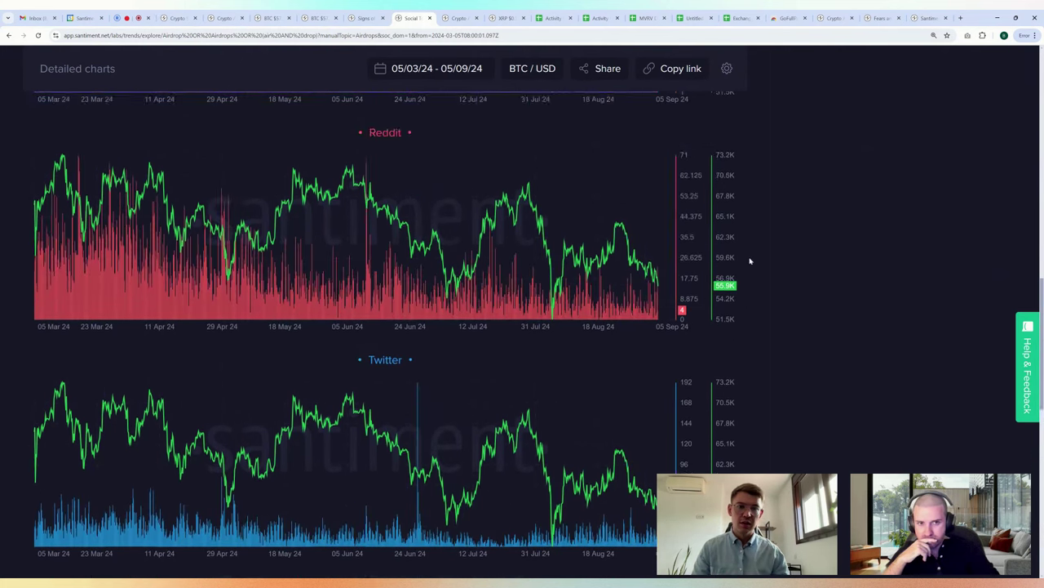
scroll(745, 259, "up", 10)
scroll(759, 264, "up", 1)
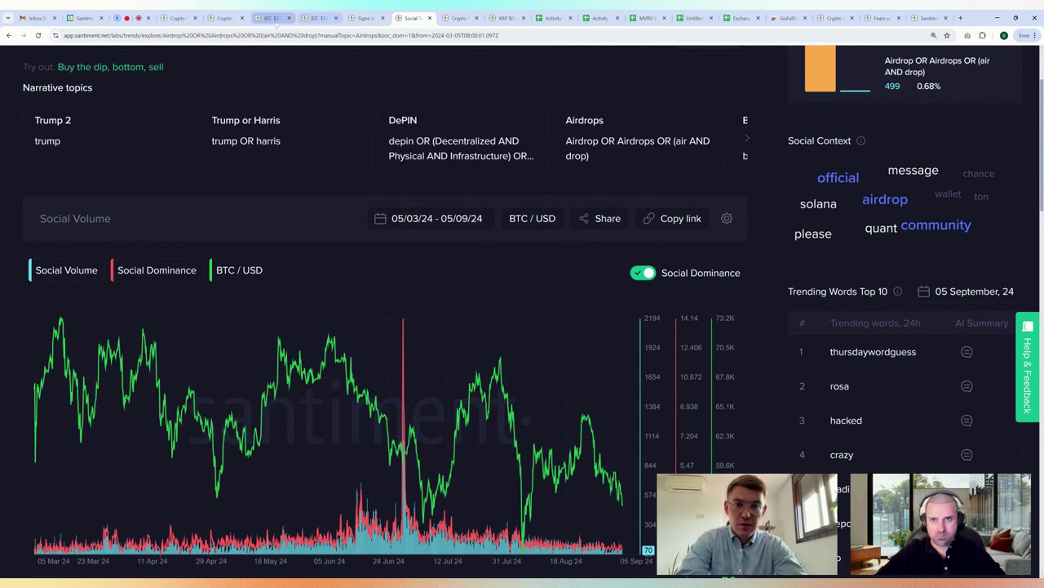
Step: On the BTC chart page, load the saved 'Main' chart layout
left_click(314, 18)
left_click(273, 18)
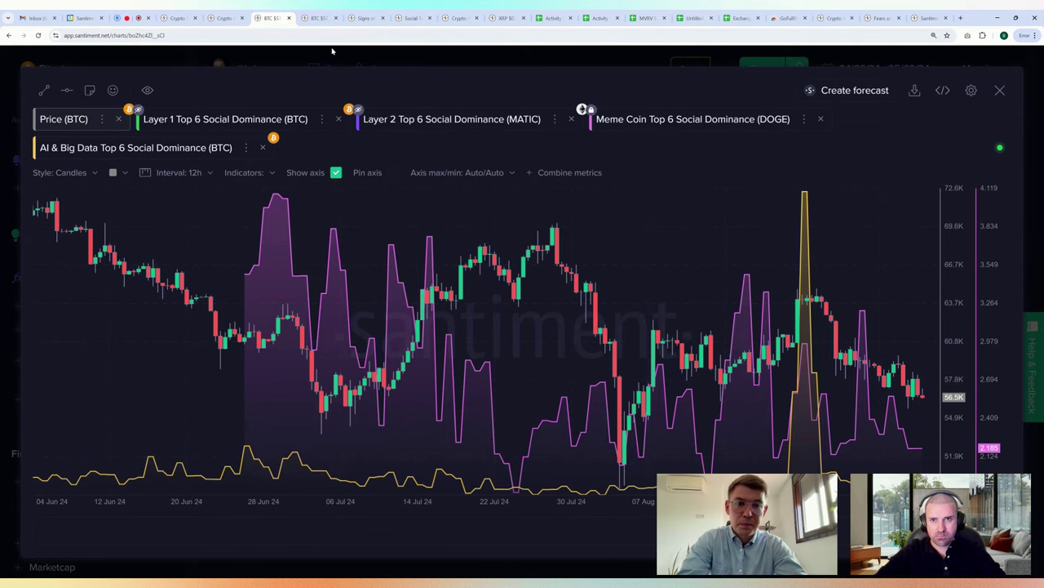
left_click(301, 65)
left_click(722, 174)
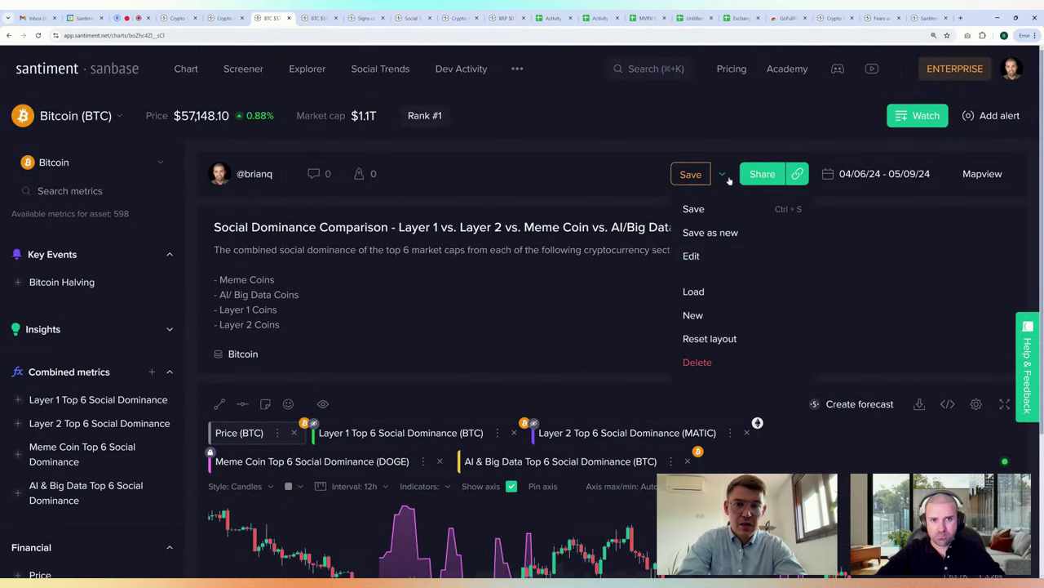
left_click(690, 290)
type("mai")
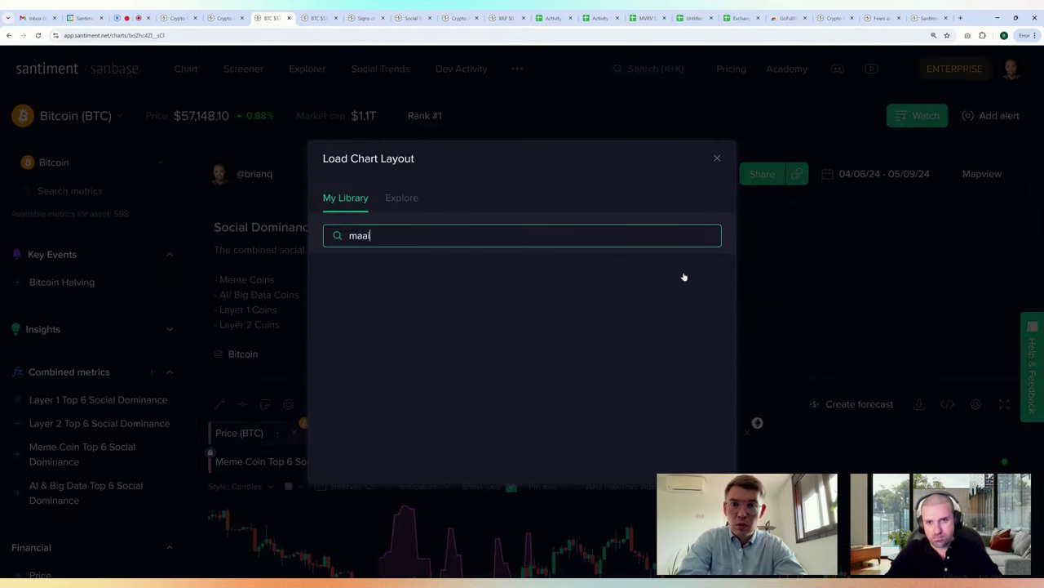
left_click(596, 284)
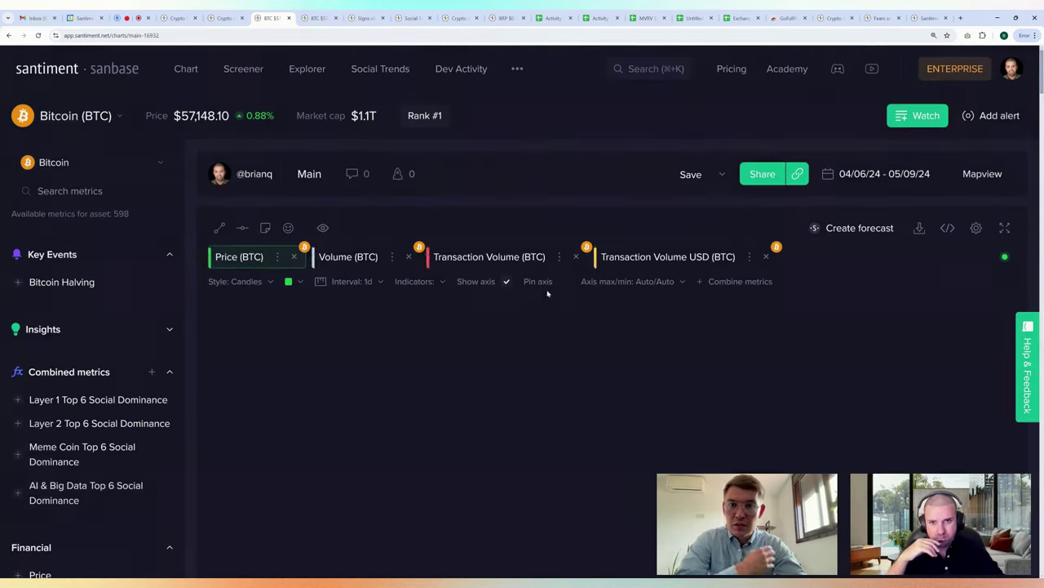
Step: Set the Bitcoin chart's date range to Last 6 months
scroll(662, 126, "down", 1)
left_click(913, 102)
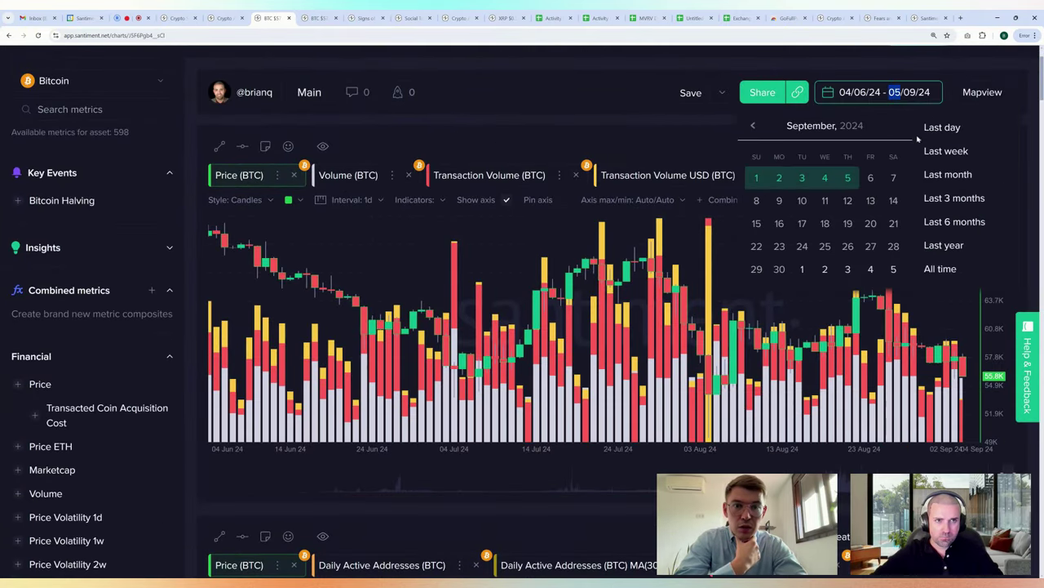
left_click(944, 218)
left_click(605, 116)
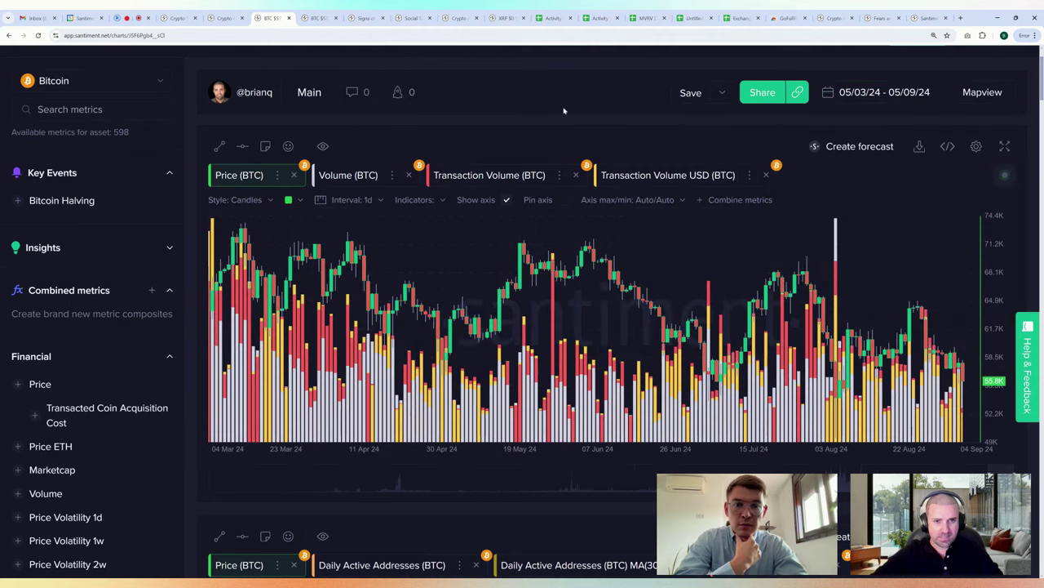
Step: Preview the price and volume chart full-size, then expand the Daily Active Addresses and Circulation chart
left_click(1005, 146)
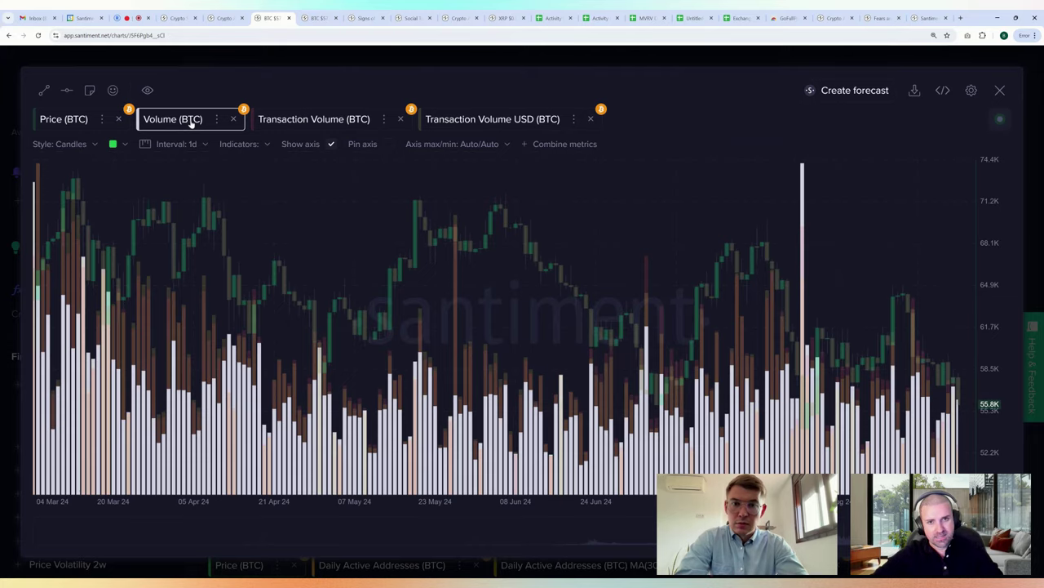
left_click(338, 65)
scroll(759, 159, "down", 3)
scroll(816, 179, "down", 1)
left_click(1003, 170)
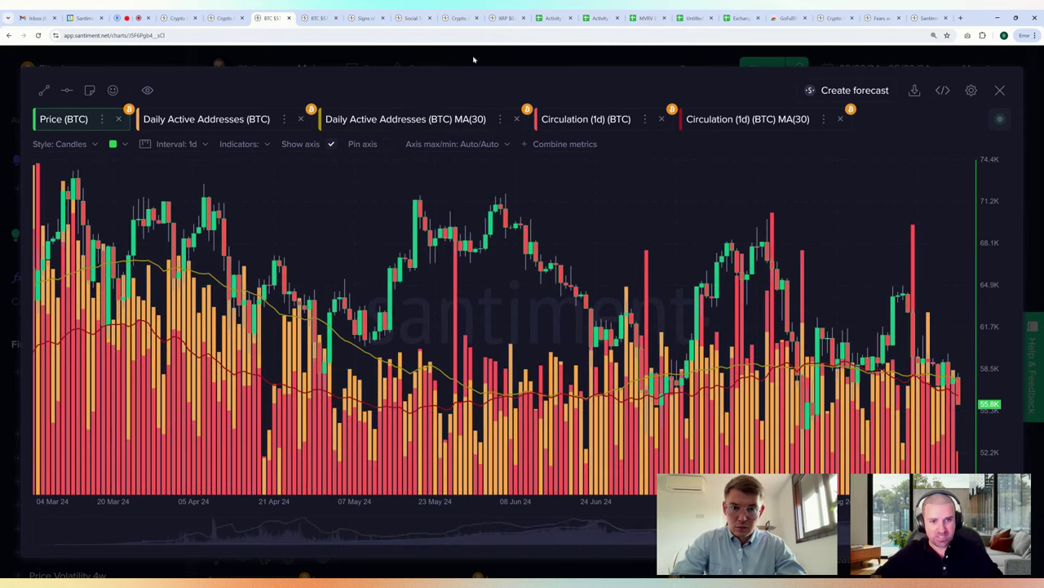
Step: Close the Daily Active Addresses view and remove the MVRV Ratio (Z score) metric
left_click(473, 59)
scroll(398, 367, "down", 5)
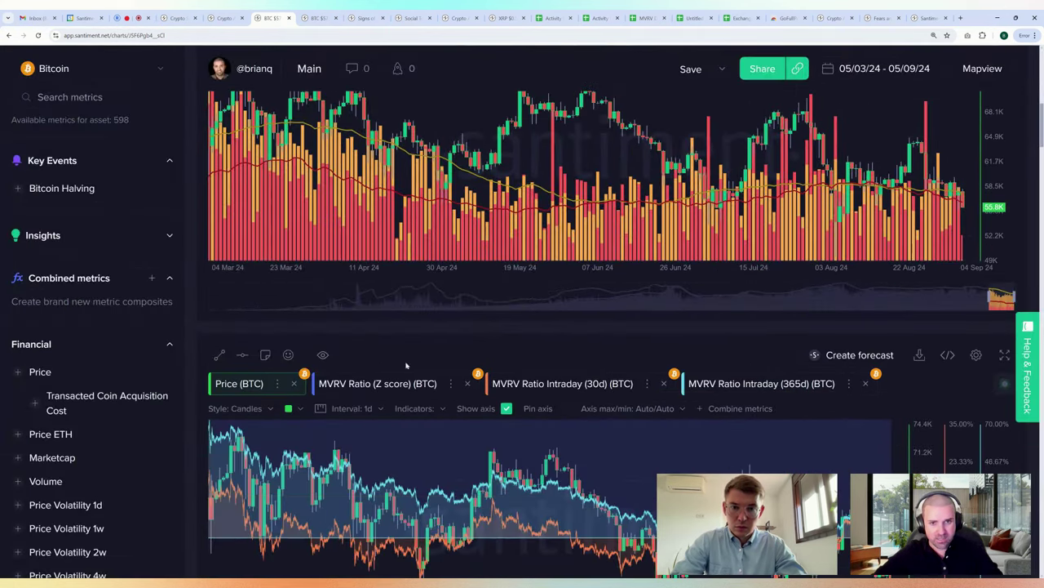
left_click(468, 384)
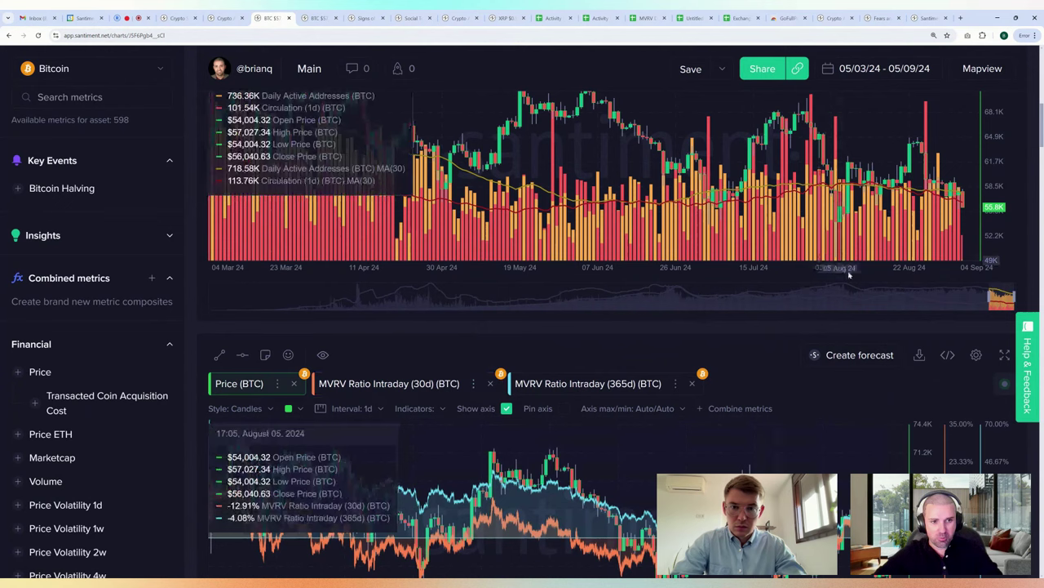
Step: Inspect the MVRV chart full-size, highlighting the Intraday (365d) series, then exit it
left_click(1003, 355)
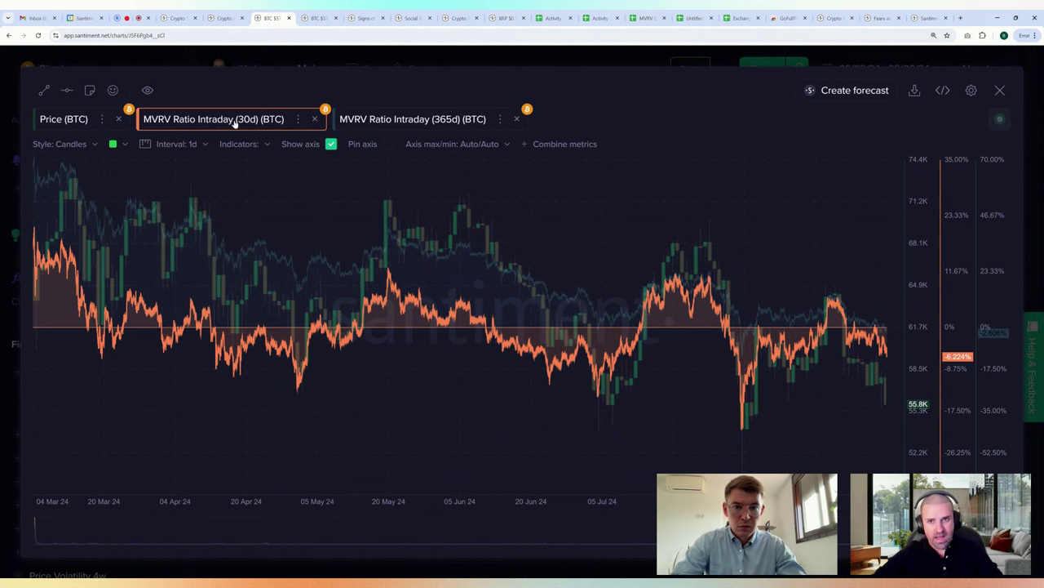
left_click(465, 122)
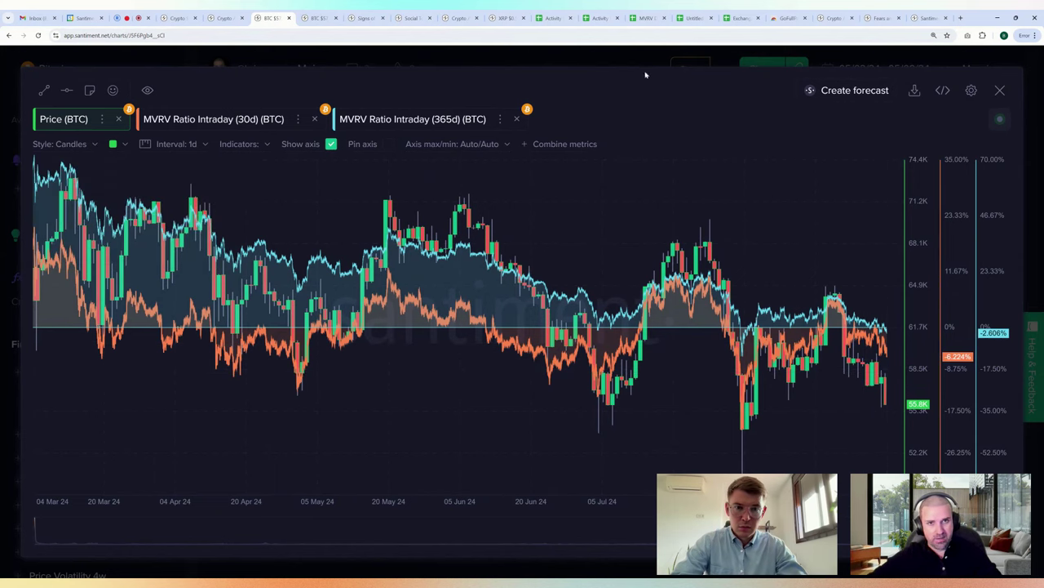
key("Escape")
Step: Review the funding rates chart full-size, then move down to the Whale Transaction Count chart
scroll(780, 144, "down", 3)
scroll(781, 143, "down", 3)
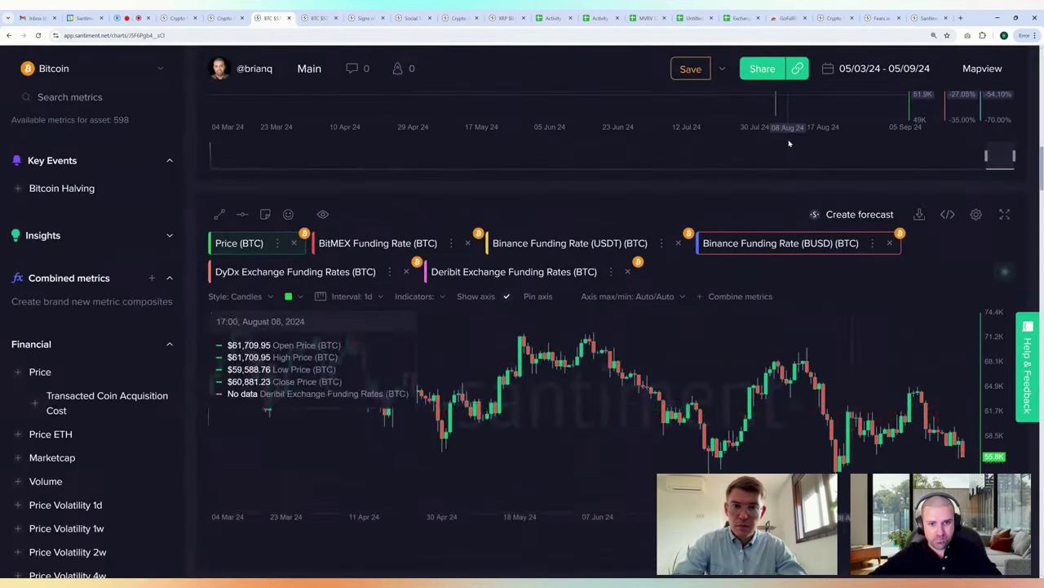
left_click(999, 216)
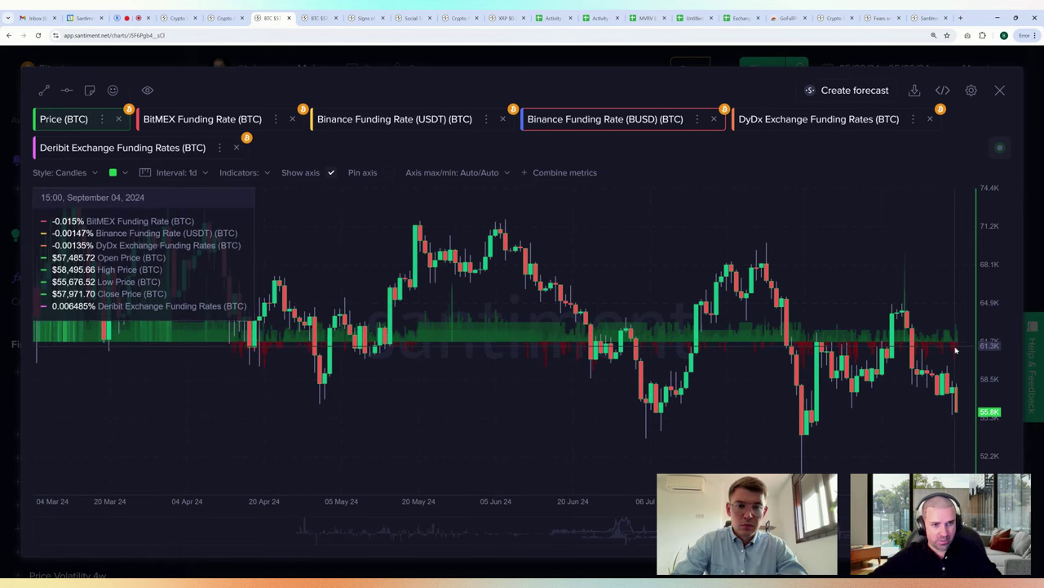
left_click(585, 65)
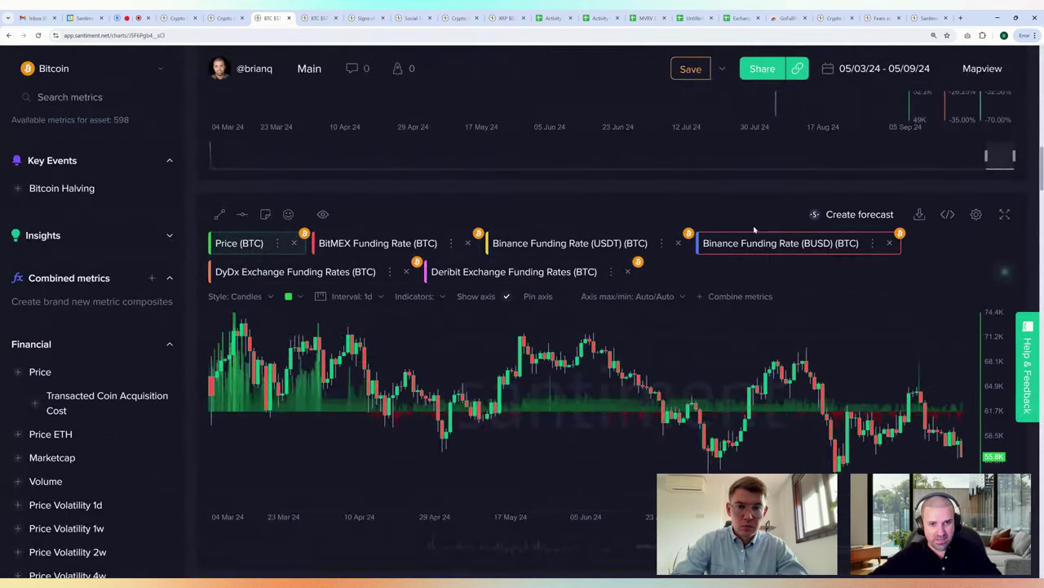
scroll(971, 153, "down", 6)
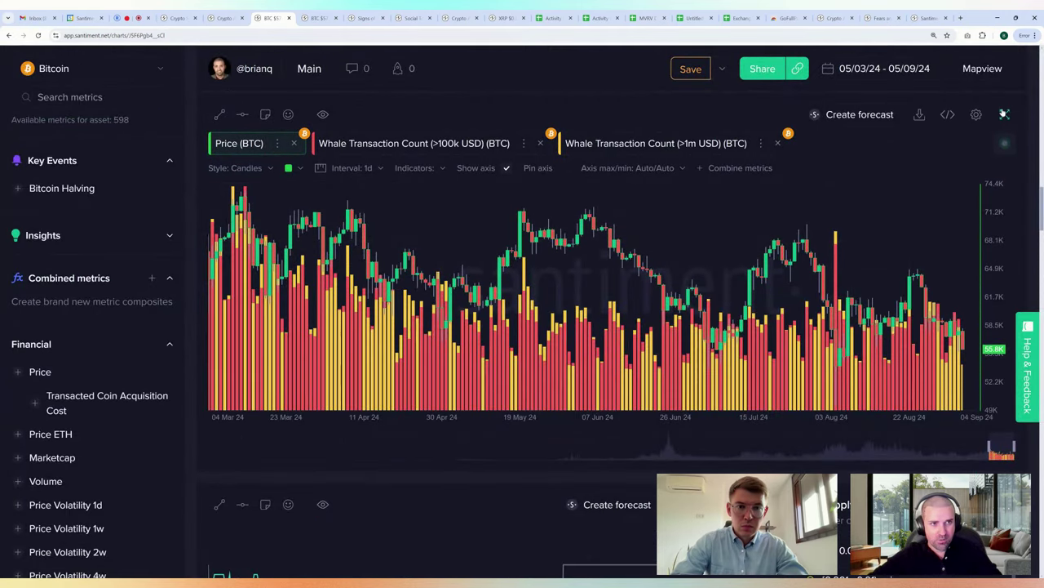
Step: View the Whale Transaction Count chart (>100k and >1m USD) full-size, then close it
left_click(1005, 114)
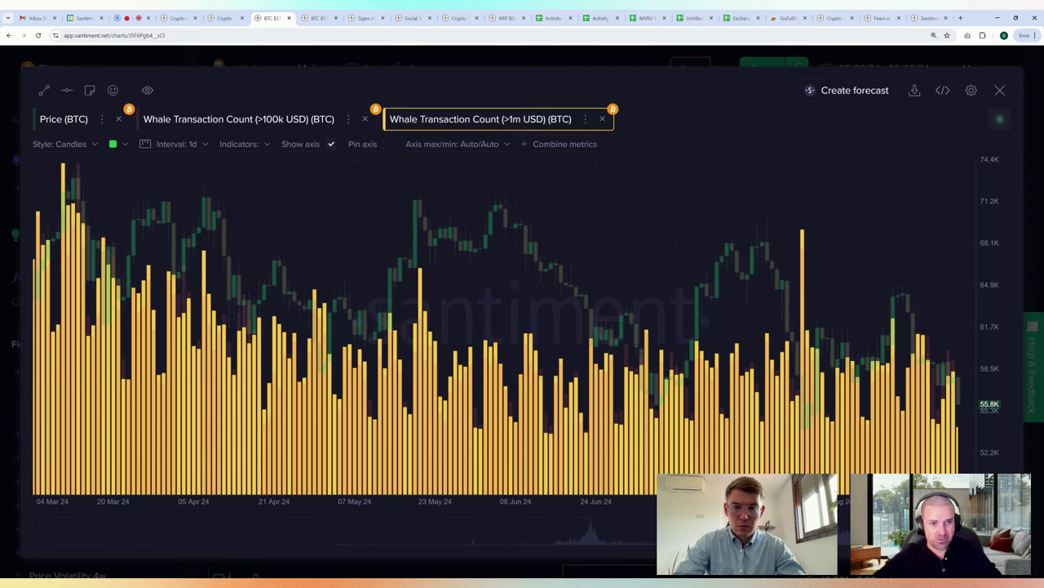
key("Escape")
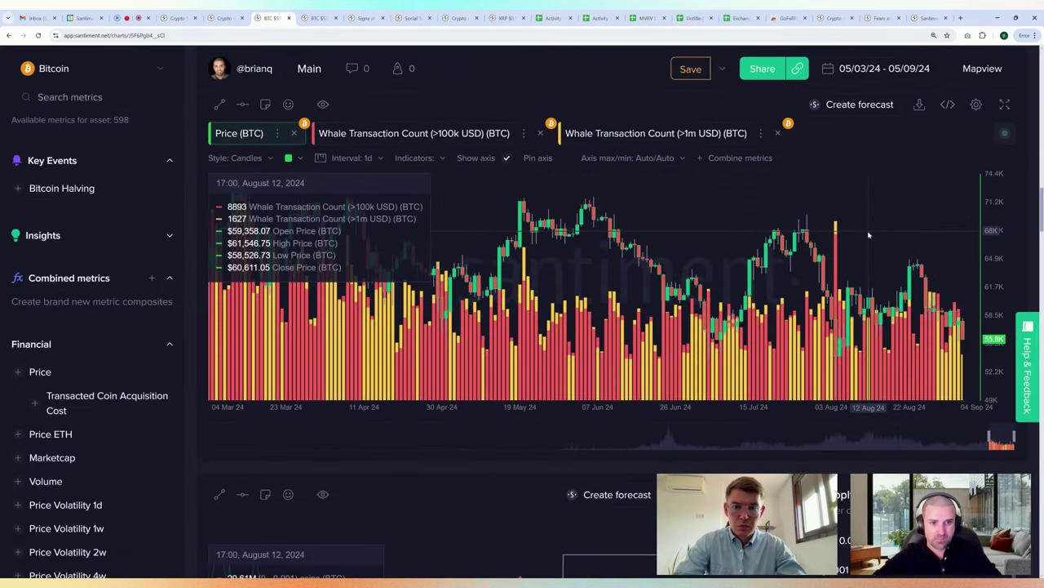
scroll(869, 235, "down", 8)
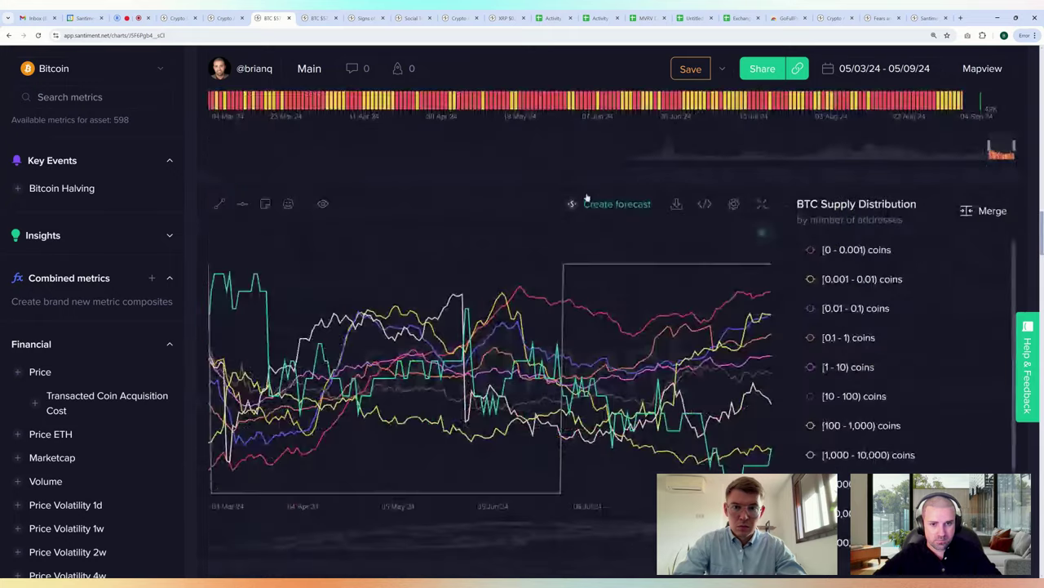
scroll(597, 218, "down", 1)
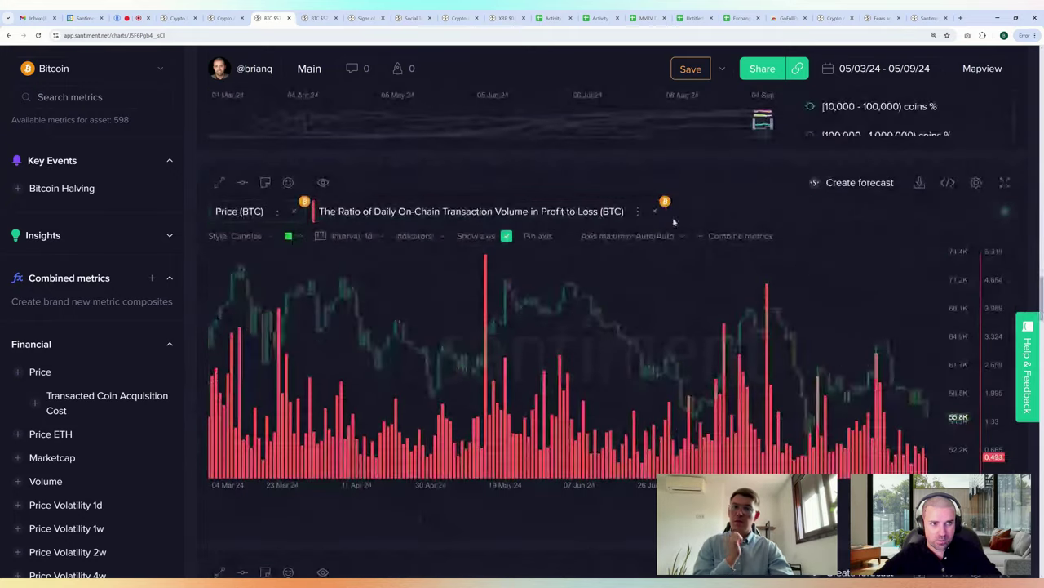
left_click(1004, 182)
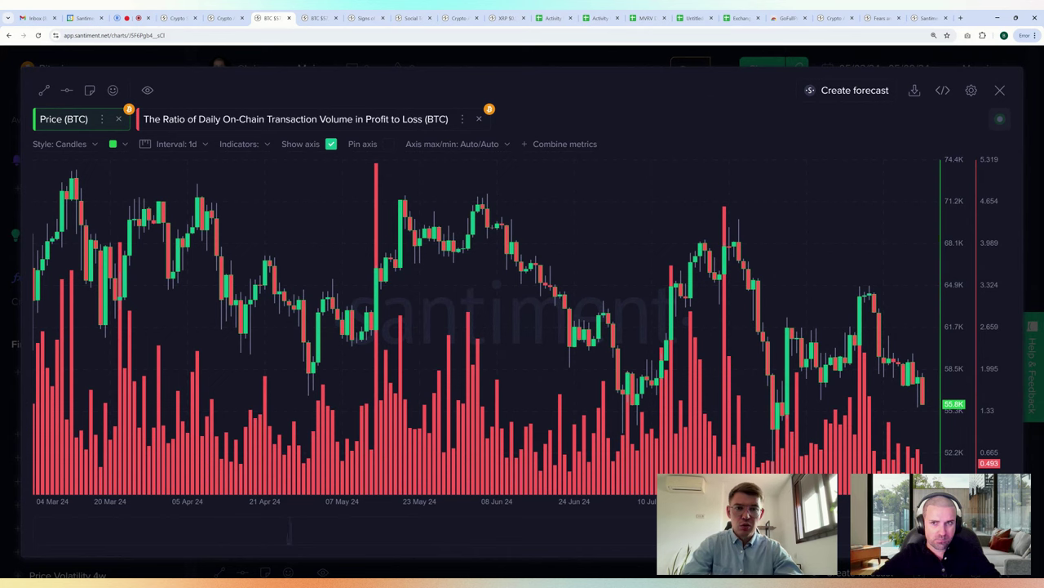
key("Escape")
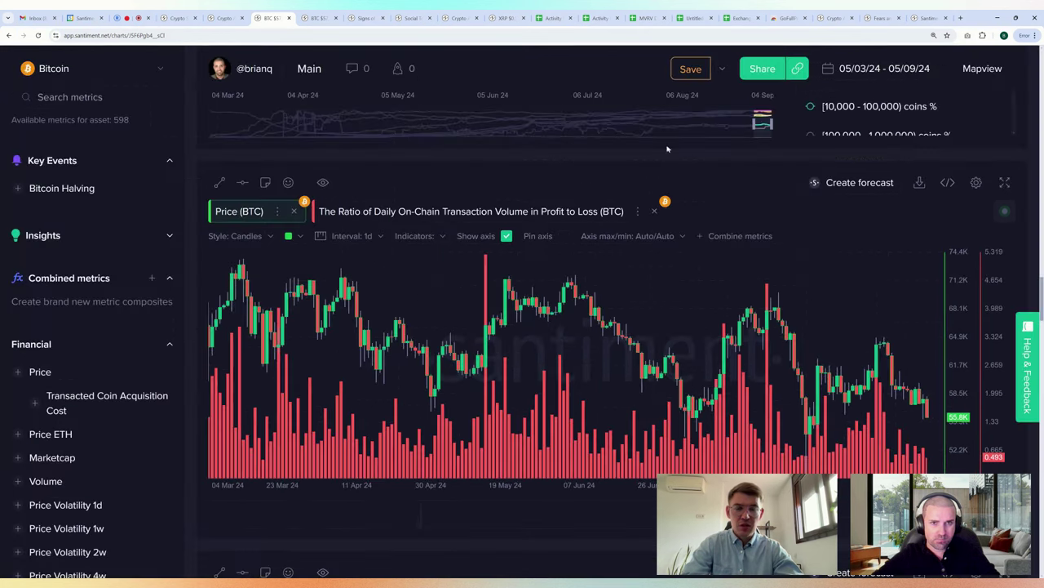
scroll(672, 170, "up", 15)
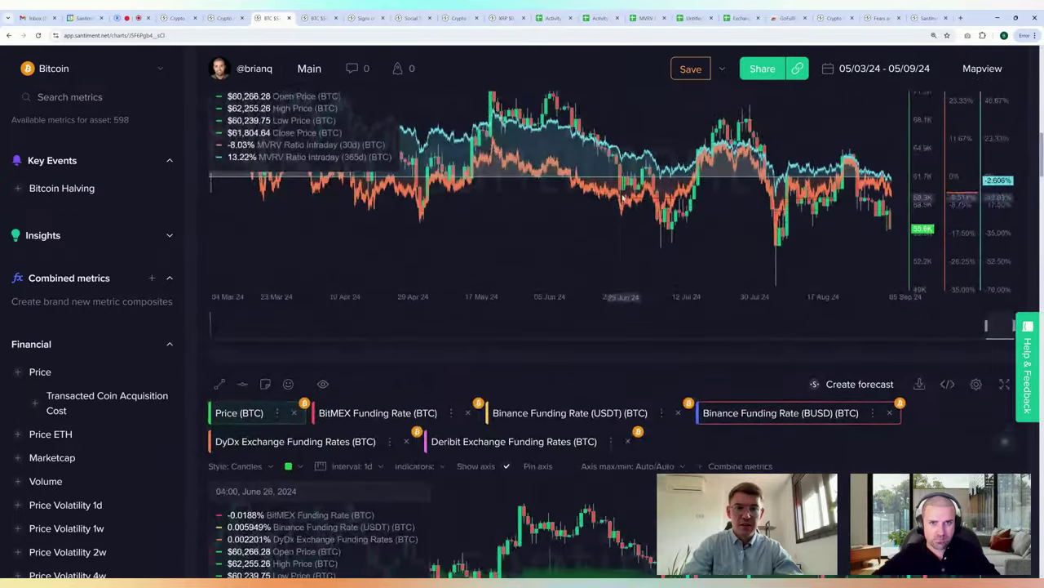
scroll(620, 196, "up", 10)
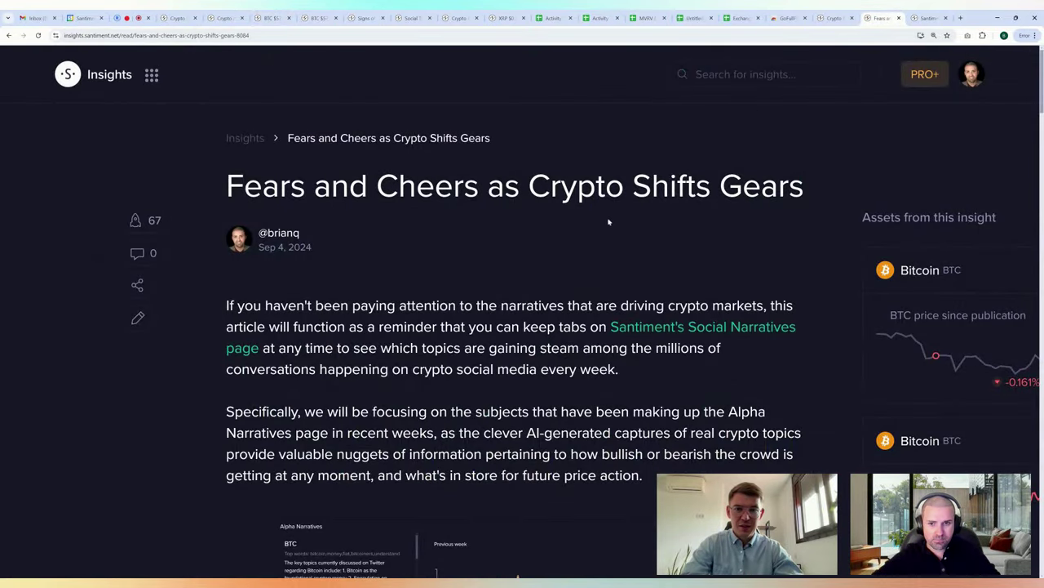
Step: Scroll the Fears and Cheers article down to its Alpha Narratives chart
scroll(606, 221, "down", 2)
scroll(606, 220, "up", 2)
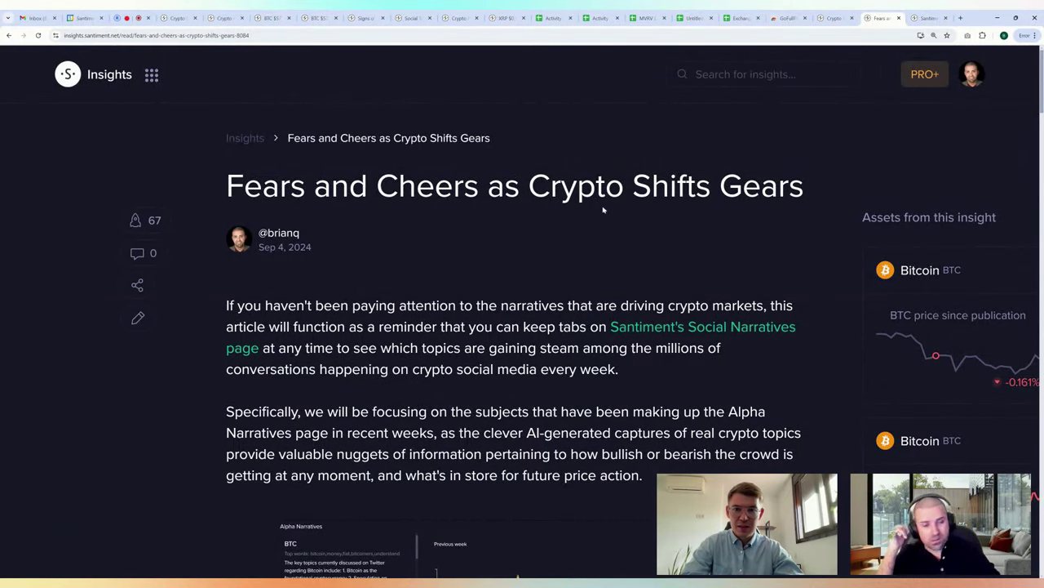
scroll(588, 208, "down", 2)
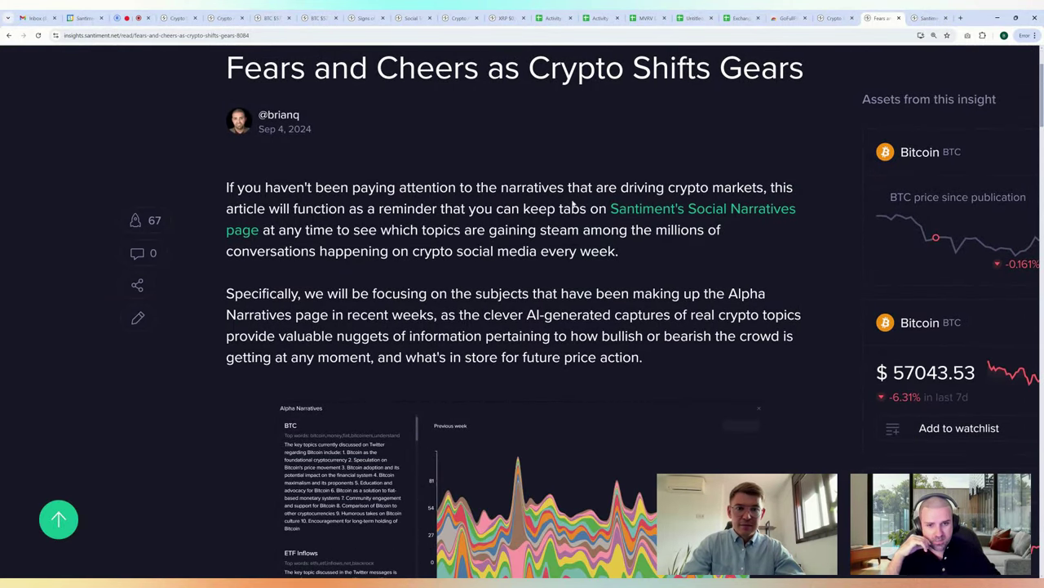
scroll(573, 204, "down", 3)
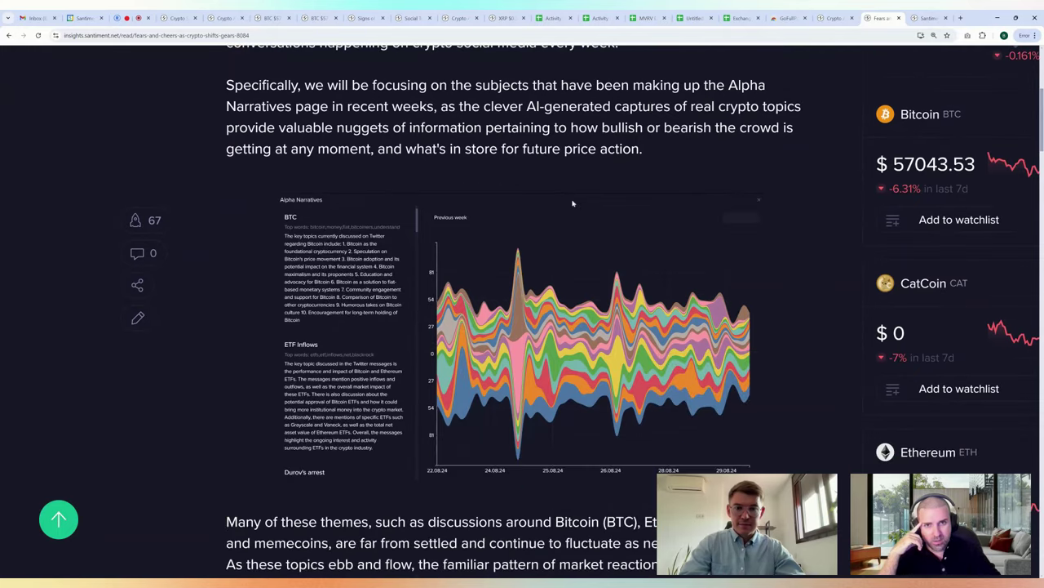
scroll(572, 204, "up", 3)
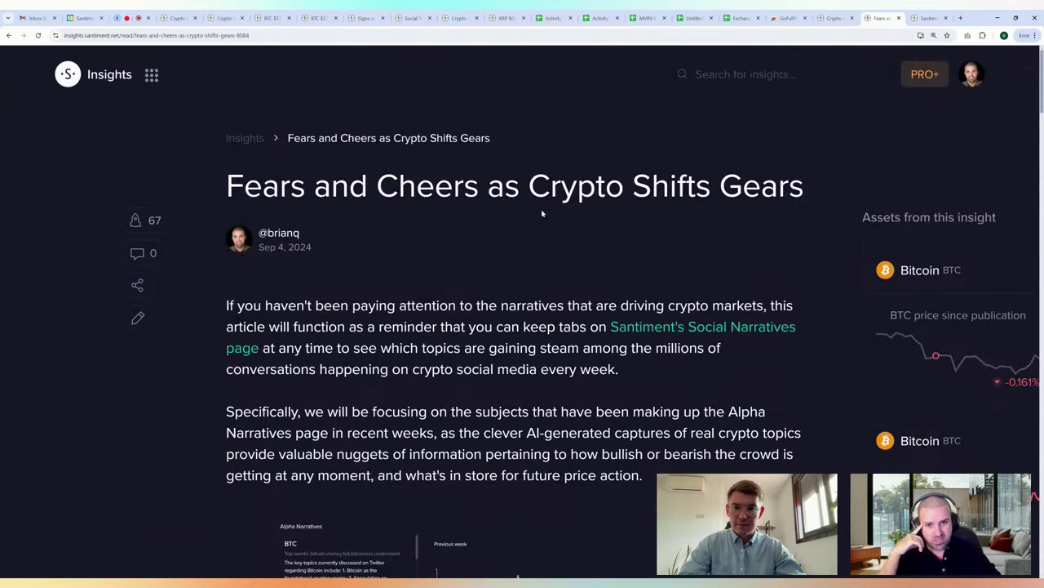
scroll(523, 310, "down", 2)
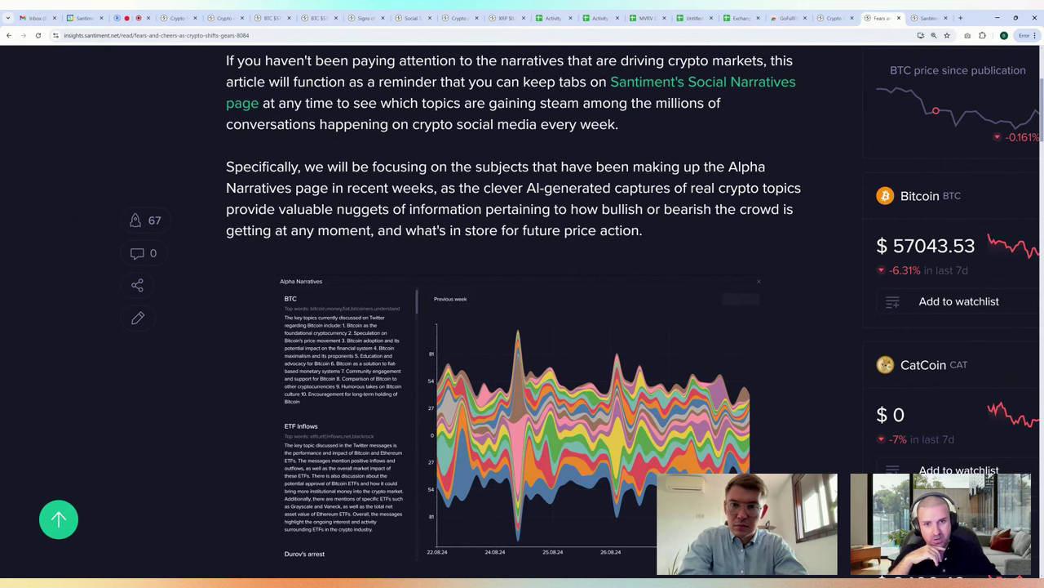
scroll(377, 254, "down", 1)
Step: Open the Alpha Narratives image in the lightbox to read the BTC, ETF Inflows and Durov summaries
left_click(377, 254)
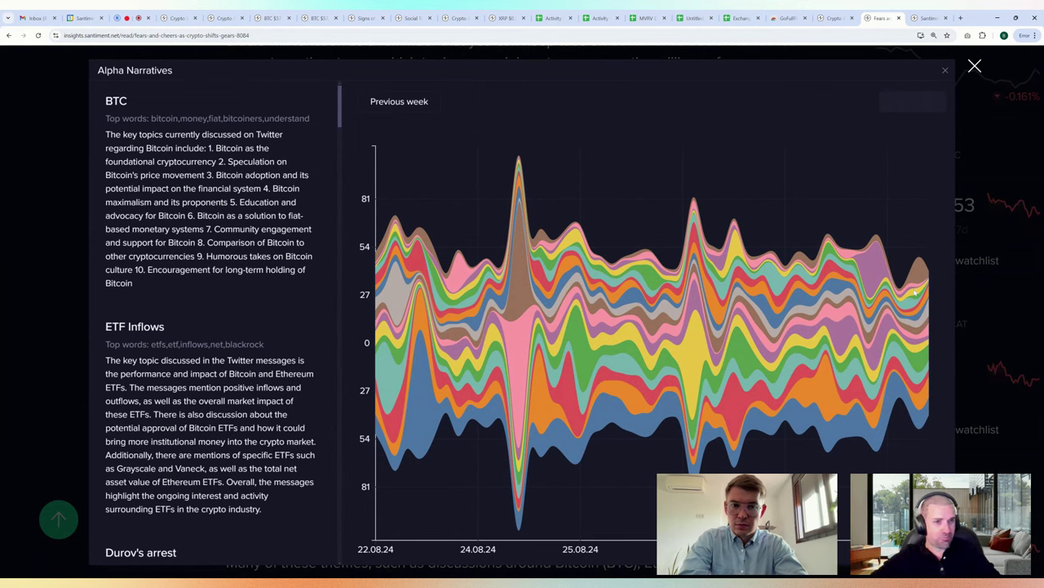
left_click(980, 293)
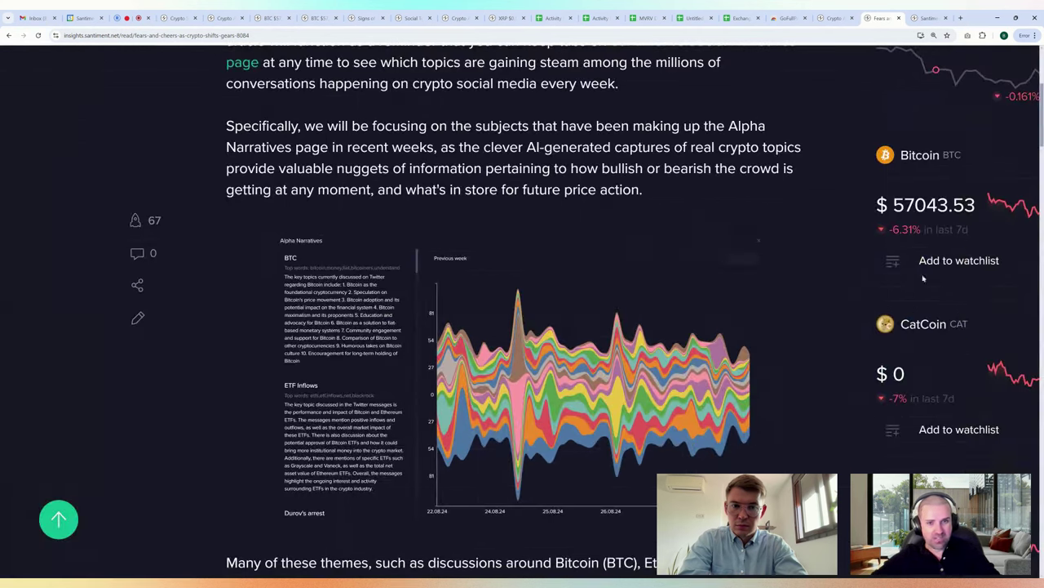
scroll(677, 302, "up", 4)
scroll(657, 322, "down", 6)
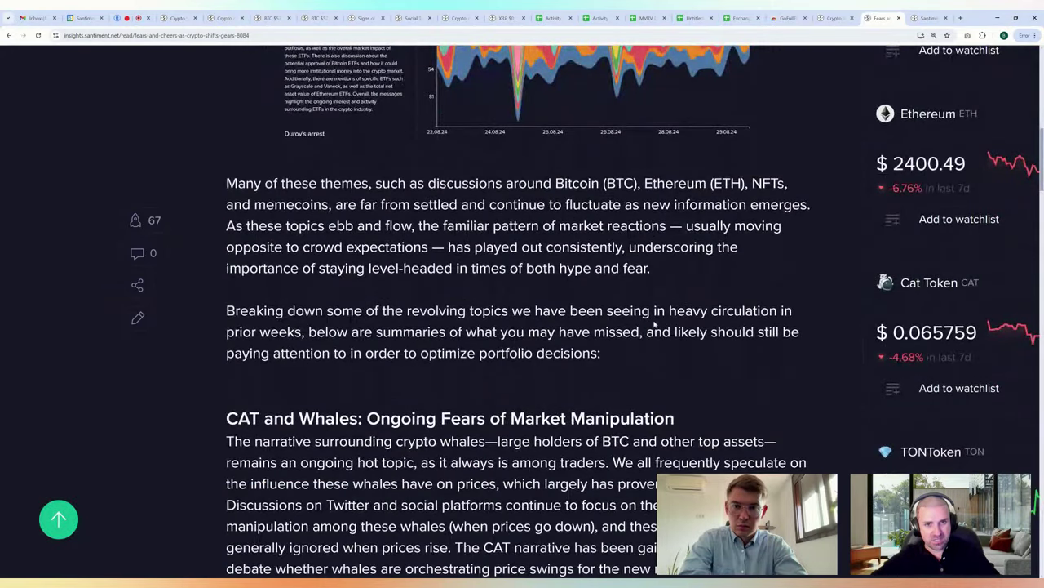
scroll(654, 324, "down", 1)
scroll(662, 313, "up", 2)
scroll(662, 313, "down", 3)
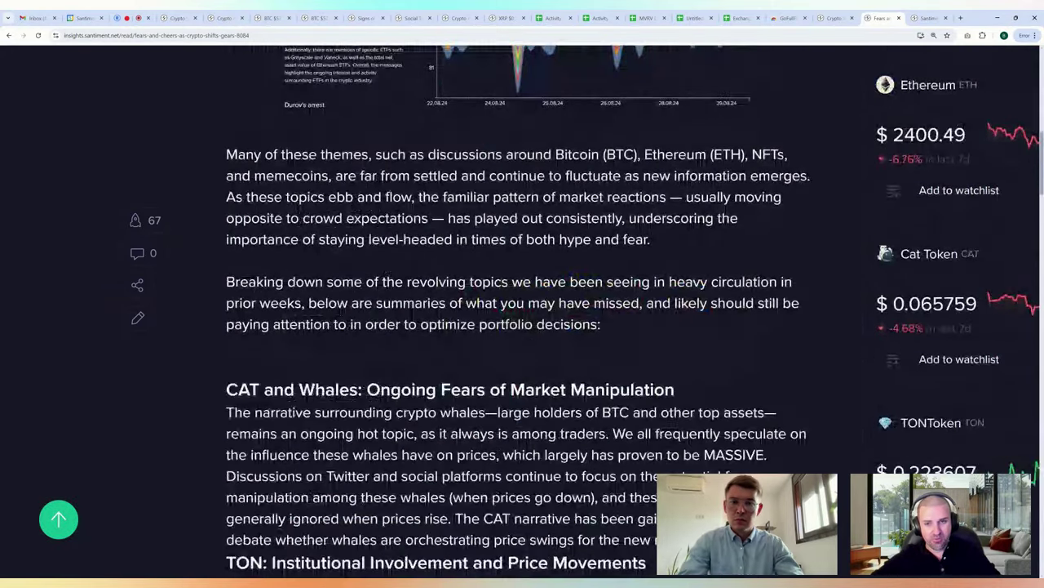
scroll(352, 282, "down", 2)
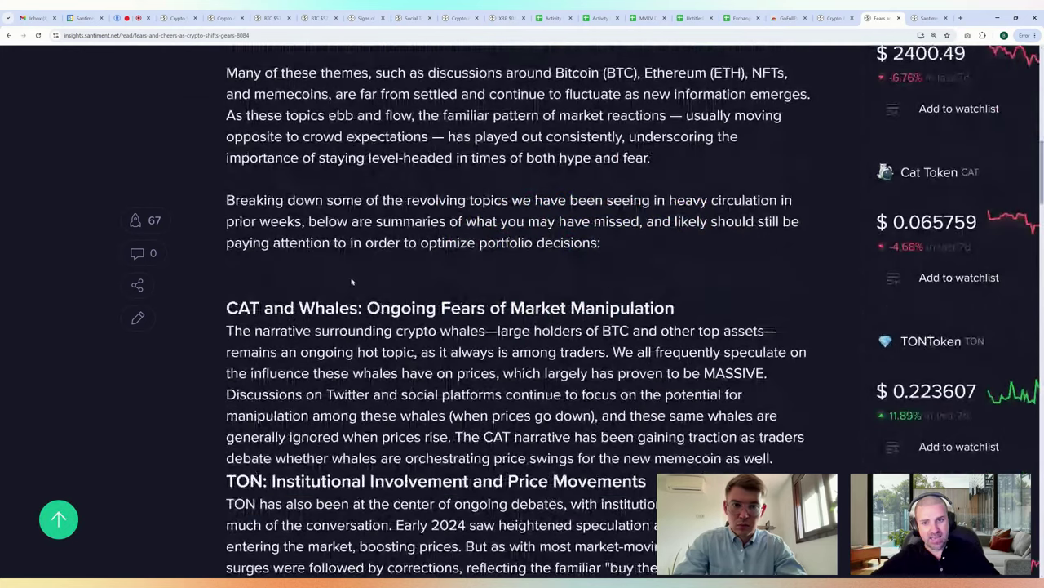
scroll(352, 281, "down", 2)
scroll(515, 318, "down", 3)
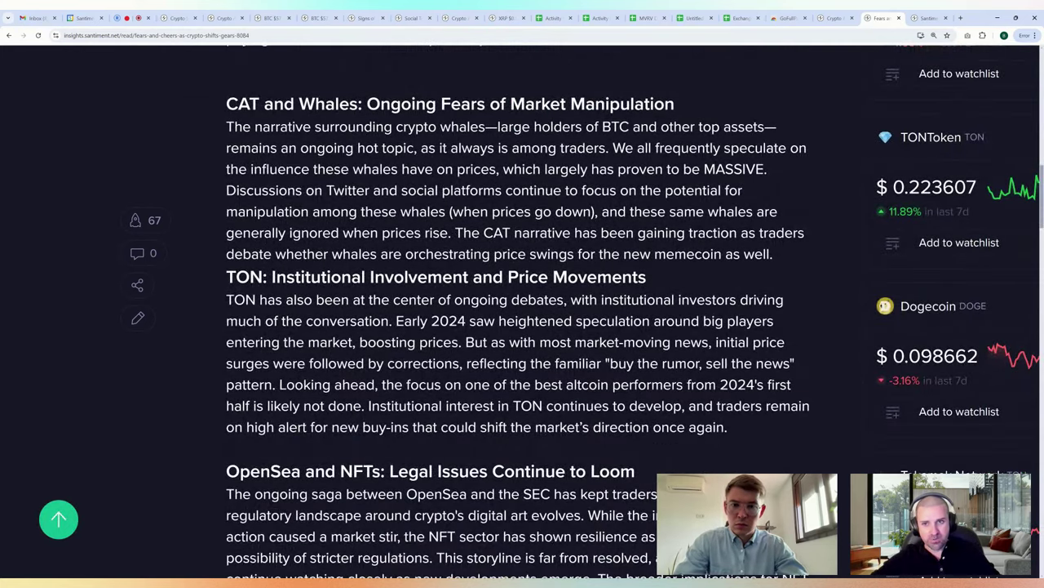
scroll(522, 318, "down", 1)
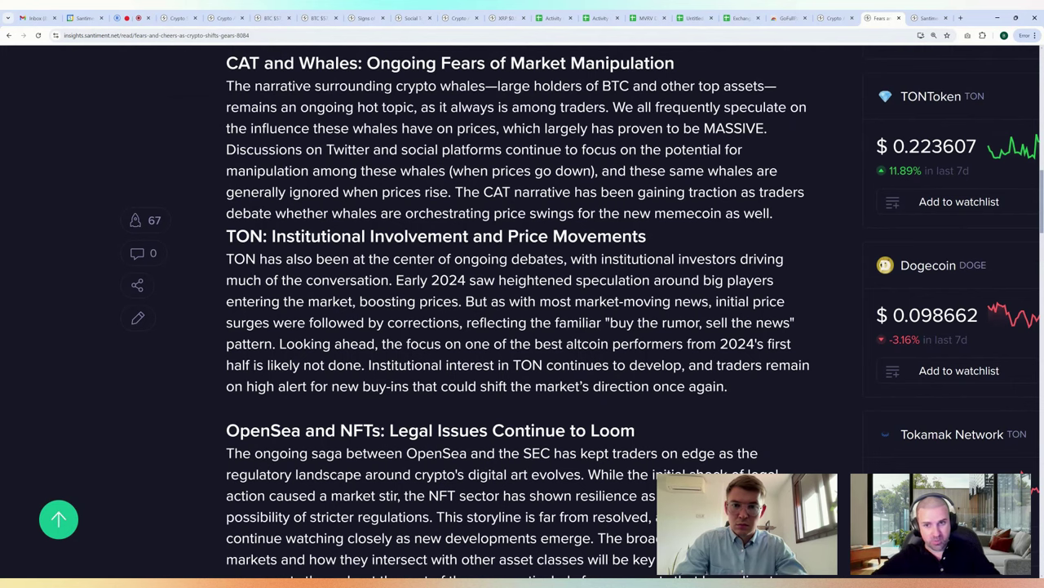
scroll(230, 253, "down", 2)
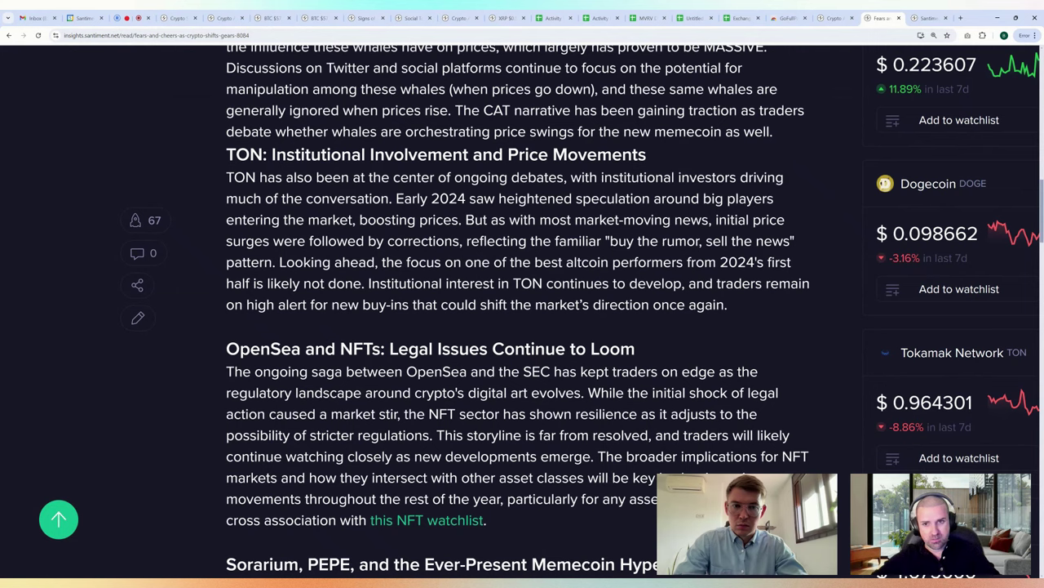
scroll(522, 310, "down", 4)
scroll(523, 310, "down", 1)
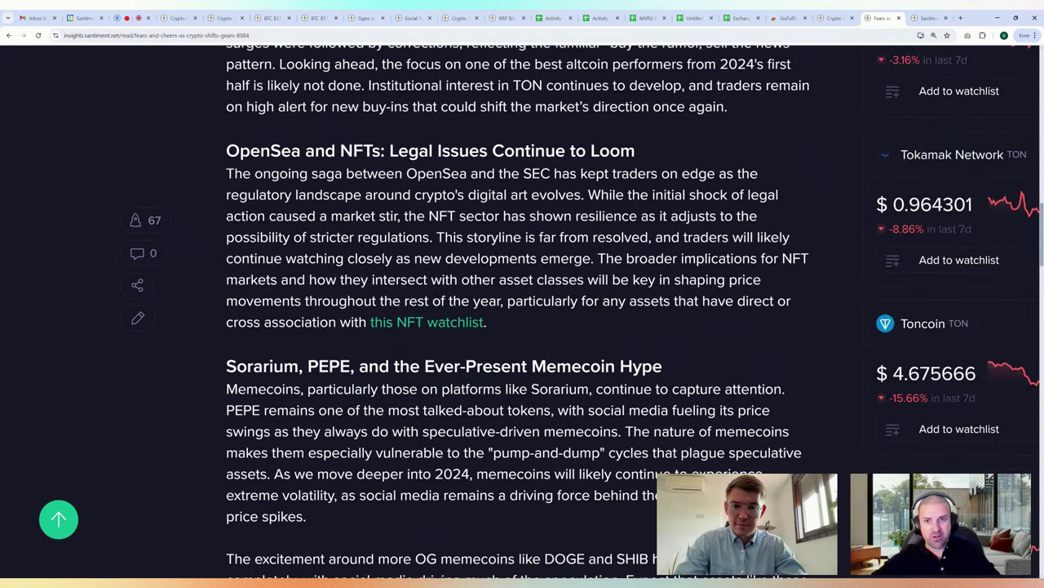
scroll(648, 331, "down", 2)
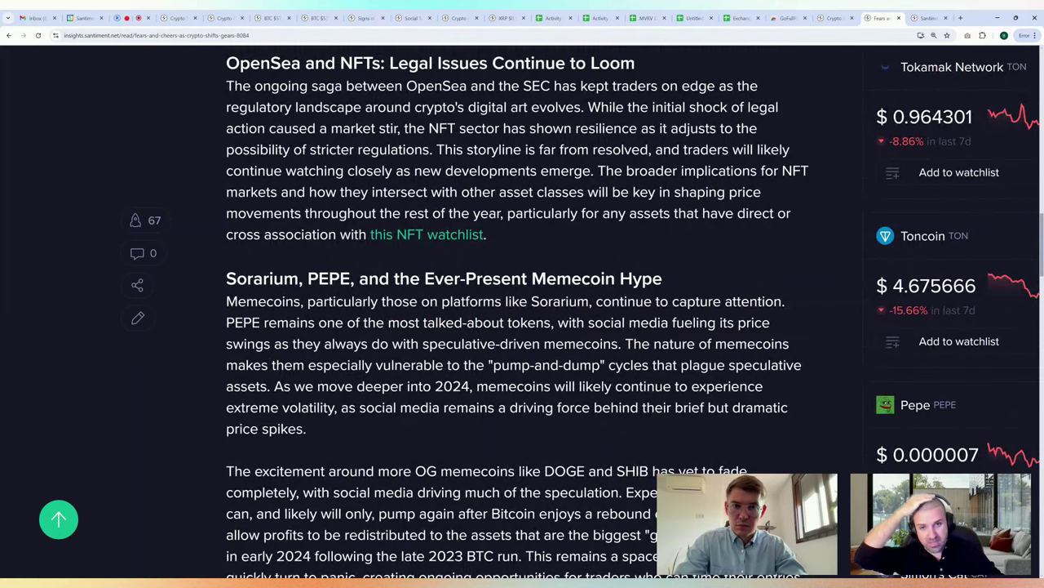
scroll(558, 462, "down", 7)
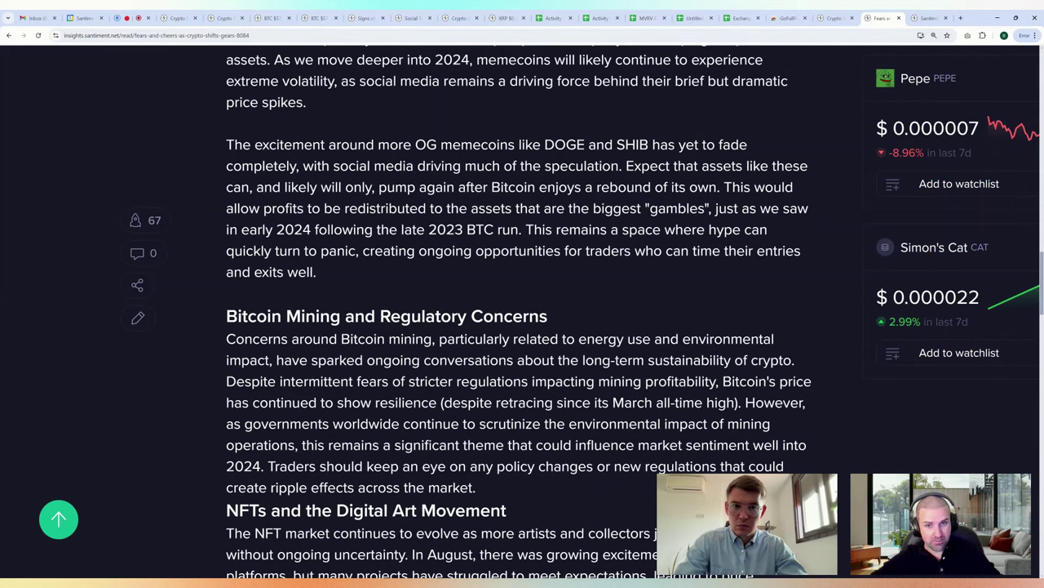
scroll(522, 310, "down", 5)
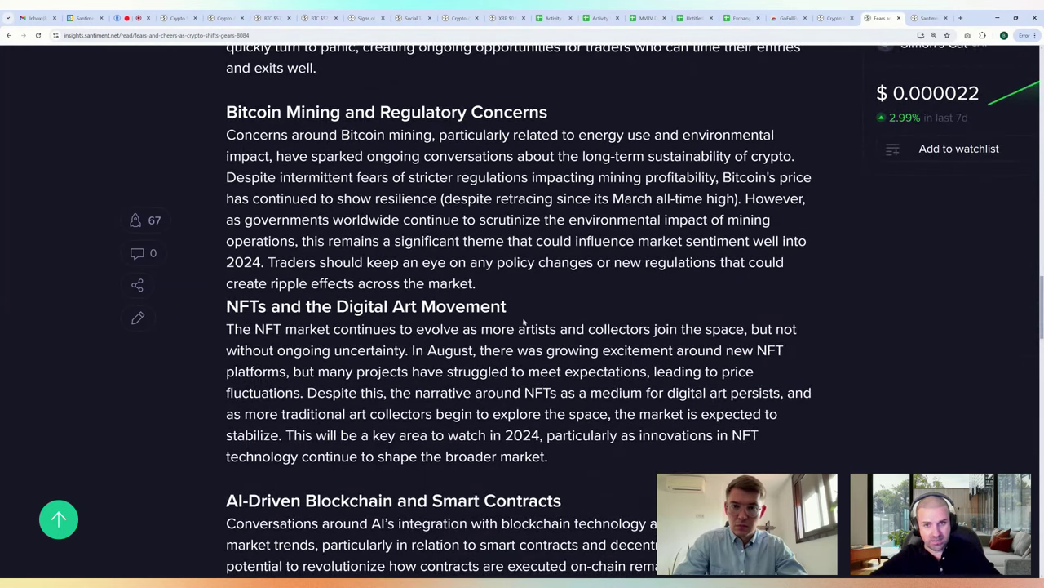
scroll(522, 310, "up", 1)
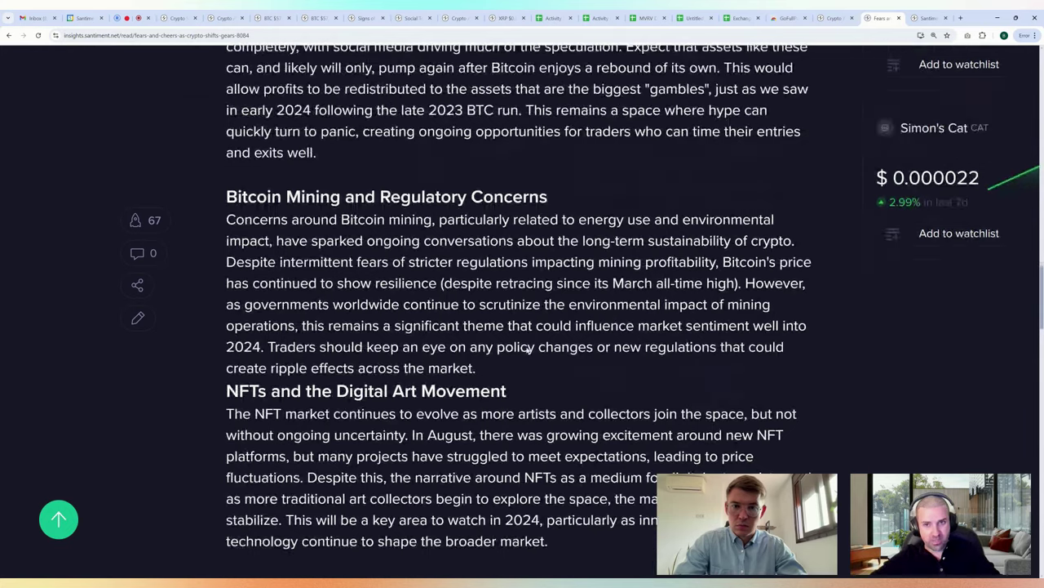
scroll(522, 310, "down", 3)
scroll(487, 312, "down", 1)
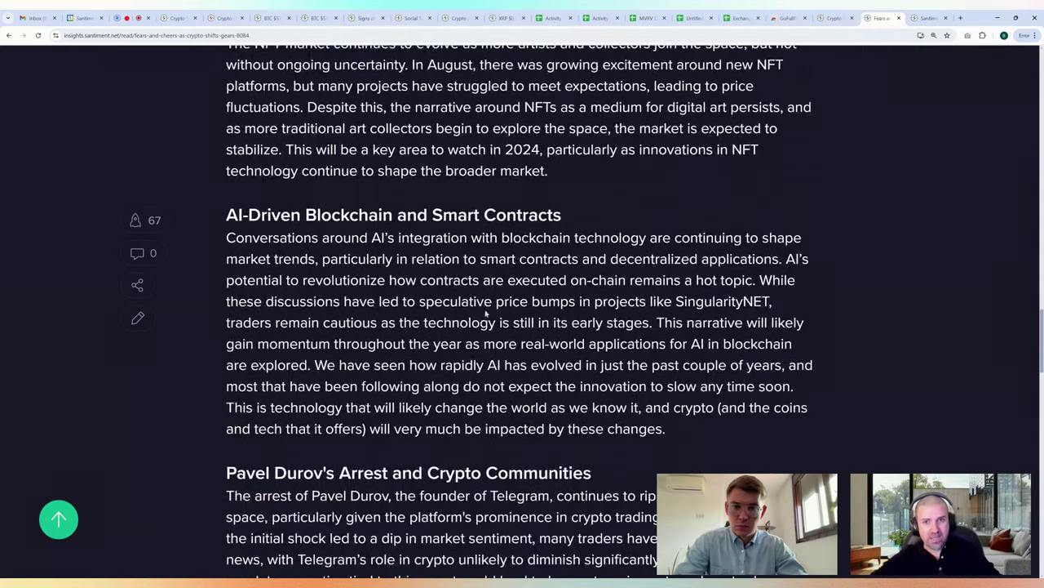
scroll(221, 234, "down", 3)
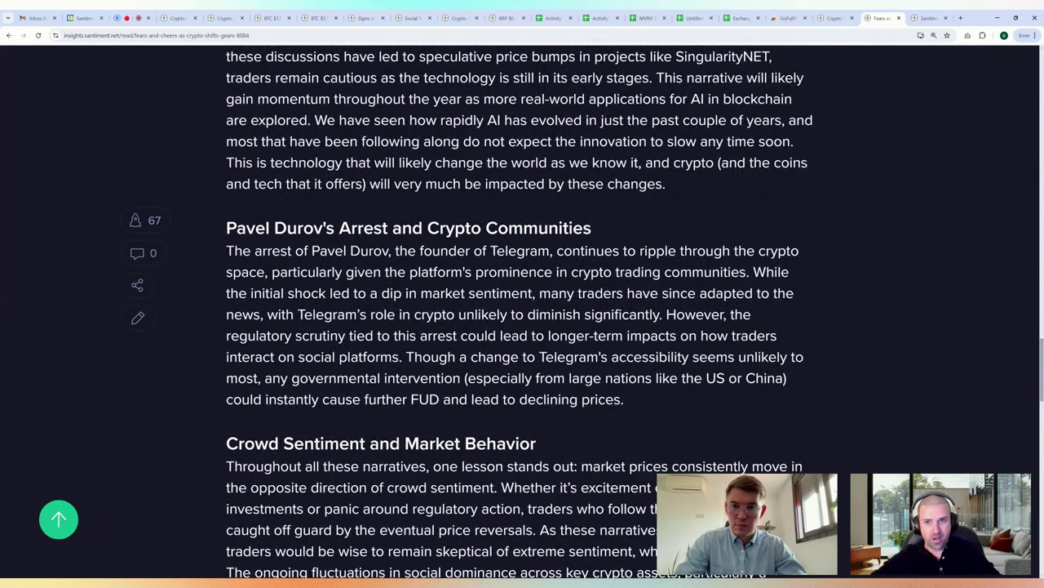
scroll(351, 302, "down", 3)
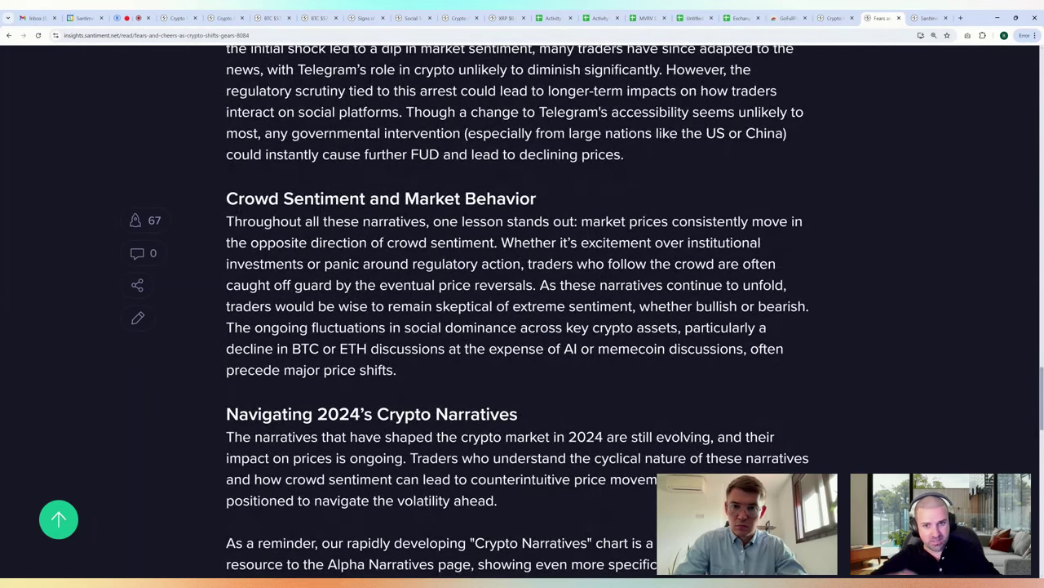
scroll(446, 230, "down", 7)
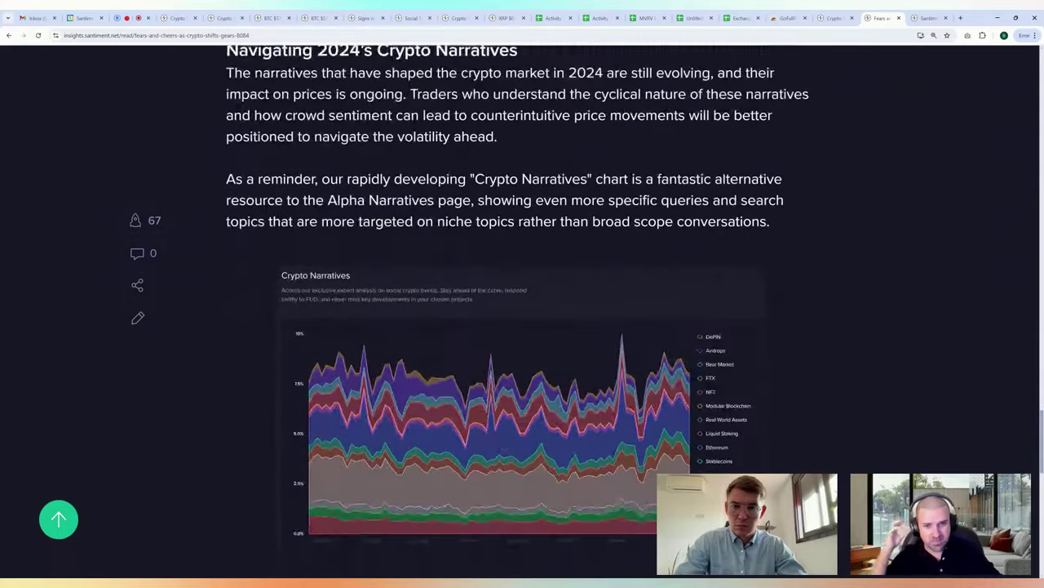
scroll(447, 230, "down", 2)
scroll(444, 237, "up", 5)
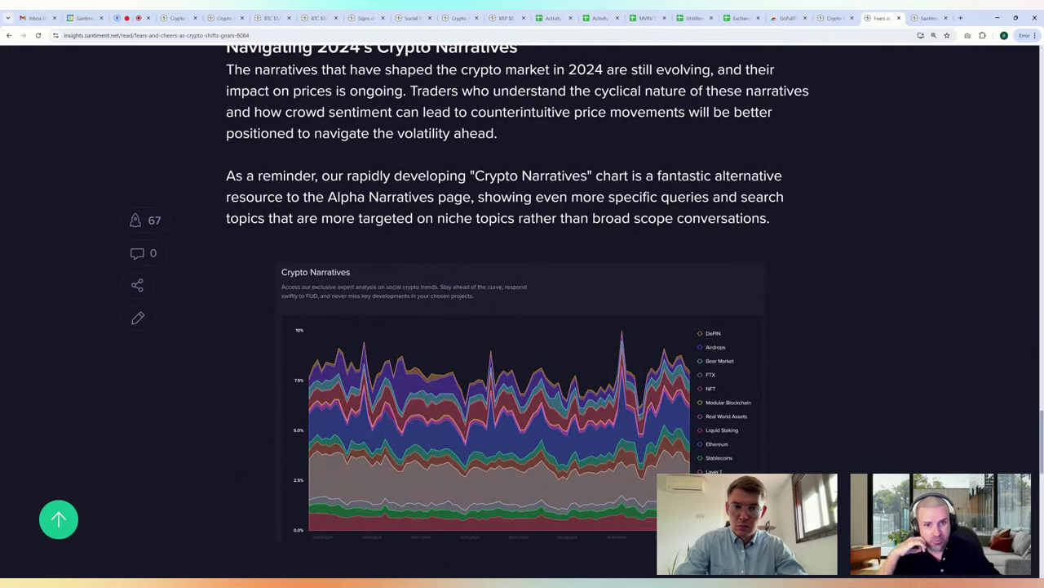
scroll(519, 310, "up", 15)
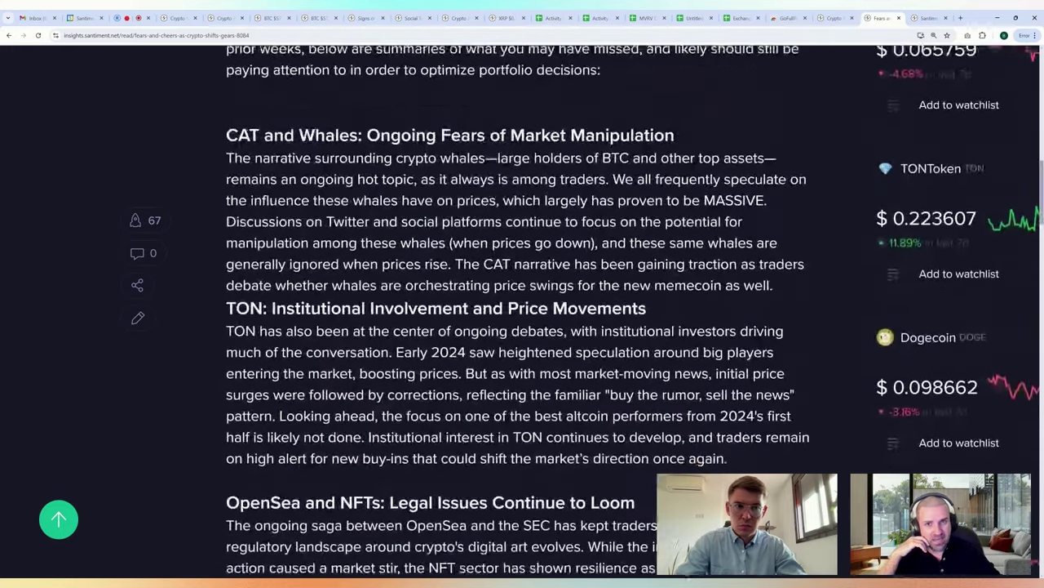
scroll(531, 290, "up", 15)
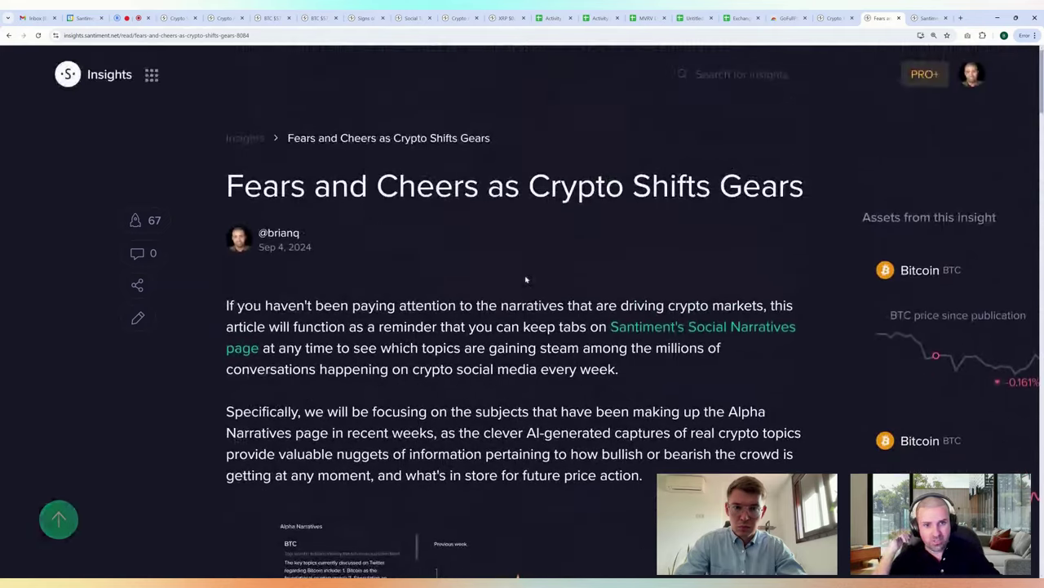
Step: Follow the article's Social Narratives link and browse the Crypto Narratives volume chart and topic queries
left_click(666, 328)
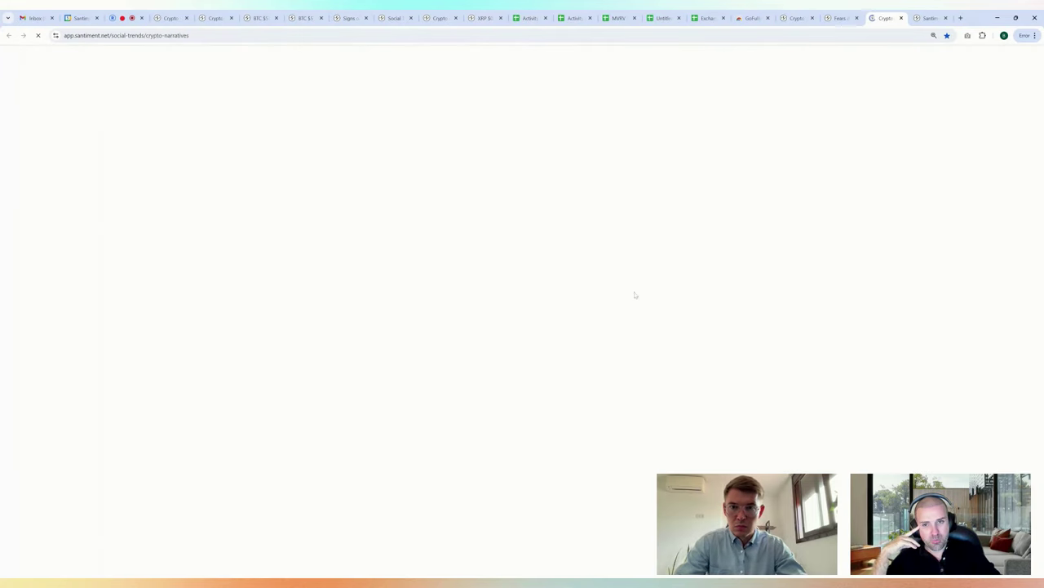
scroll(527, 163, "down", 2)
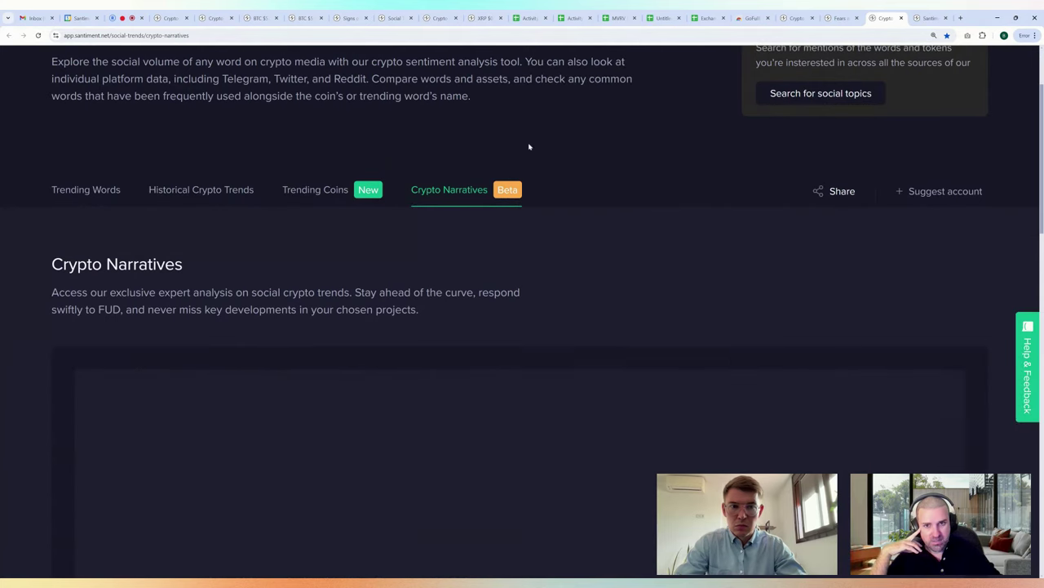
scroll(555, 131, "down", 2)
scroll(520, 168, "up", 2)
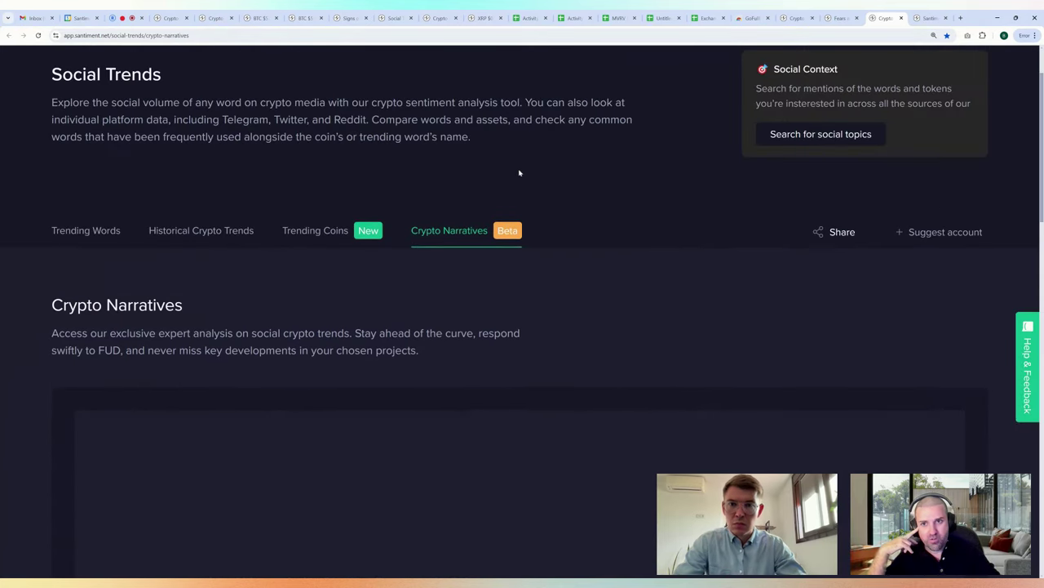
scroll(457, 175, "down", 4)
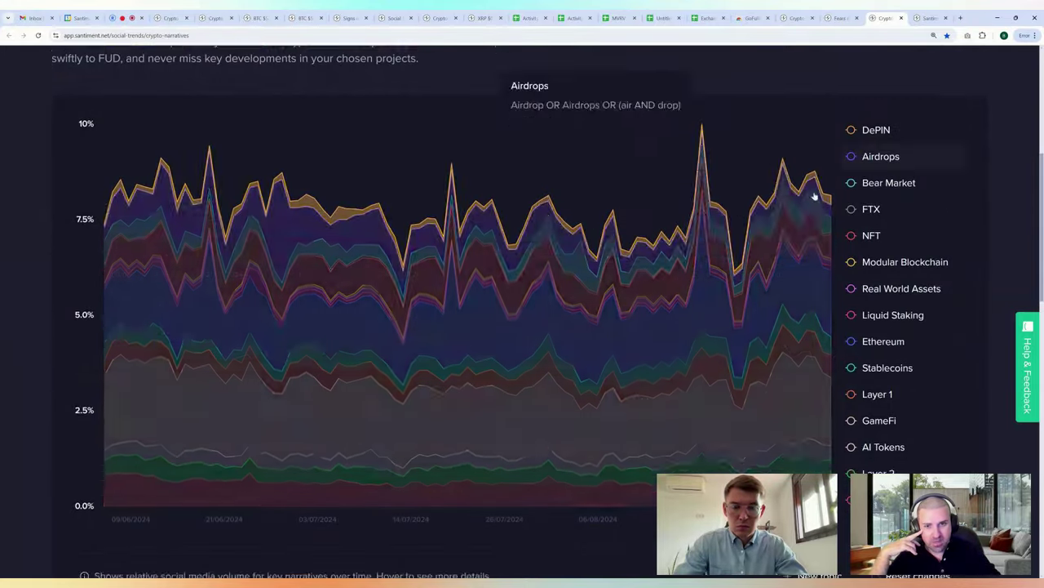
scroll(816, 198, "down", 6)
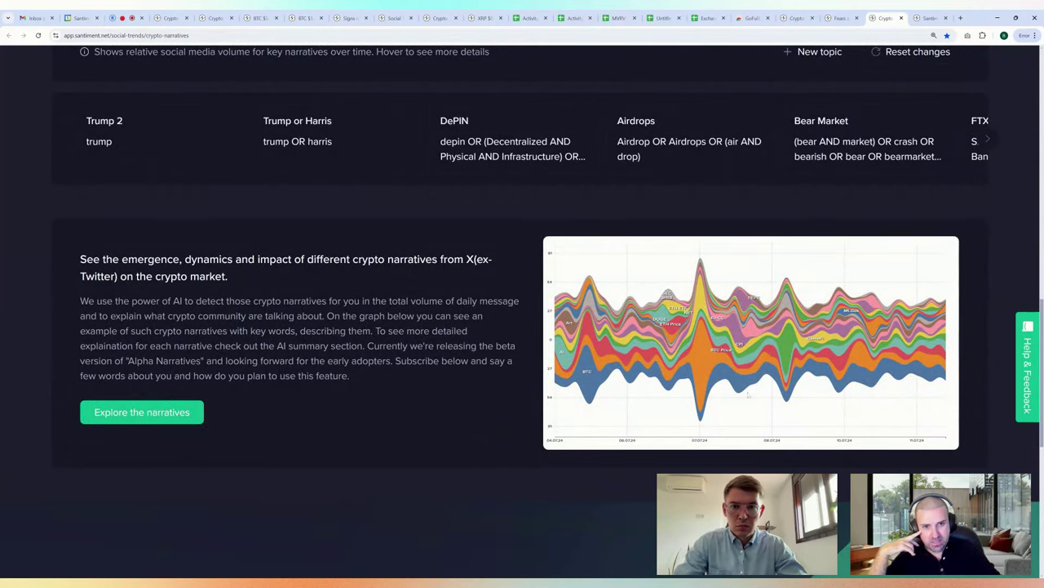
scroll(470, 385, "up", 3)
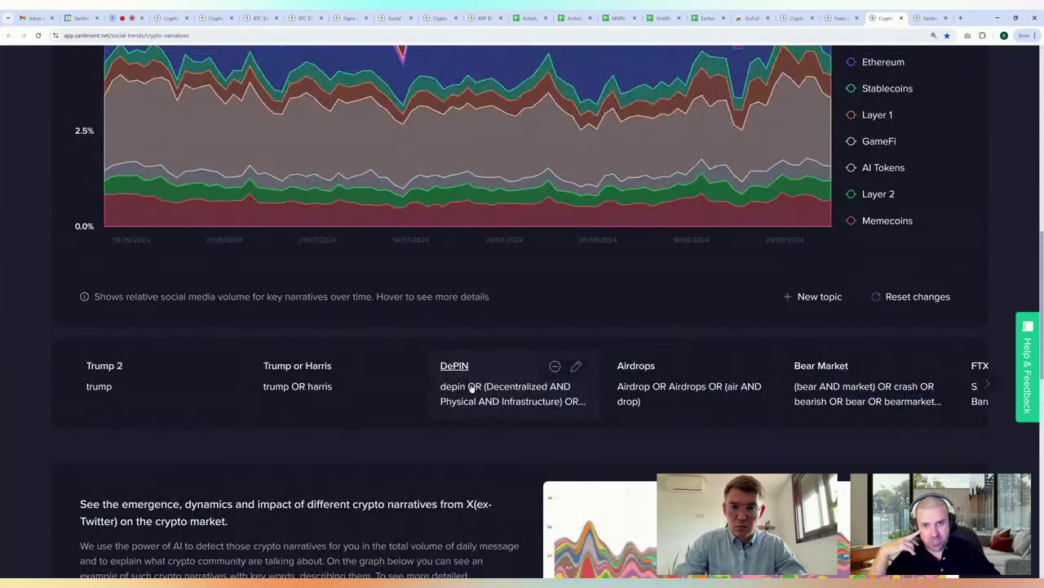
scroll(471, 390, "up", 8)
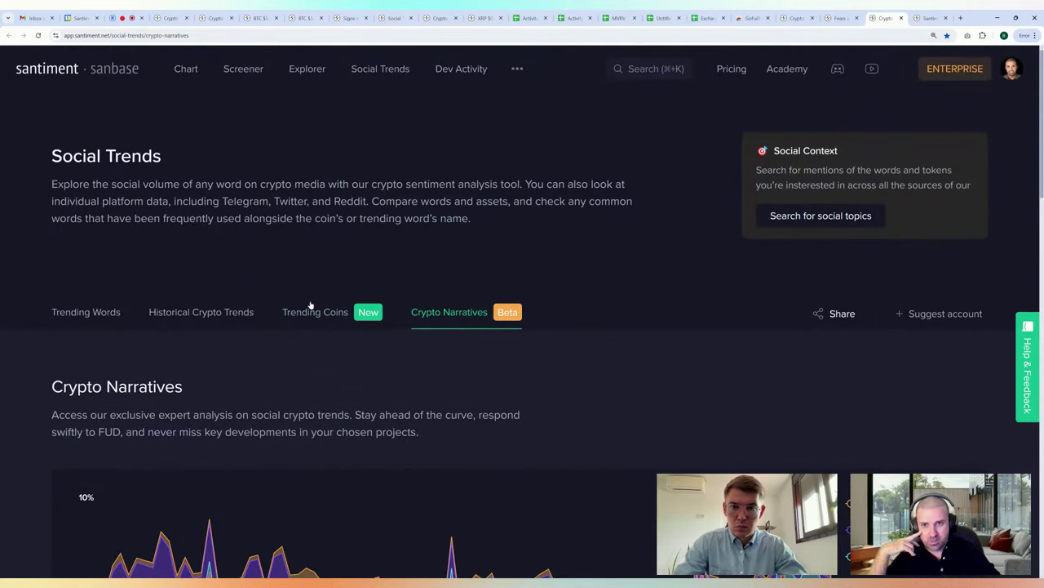
Step: Review the Trending Coins sentiment bars and AI summaries for POL, SWC, MATIC and other coins
left_click(311, 313)
scroll(38, 307, "down", 2)
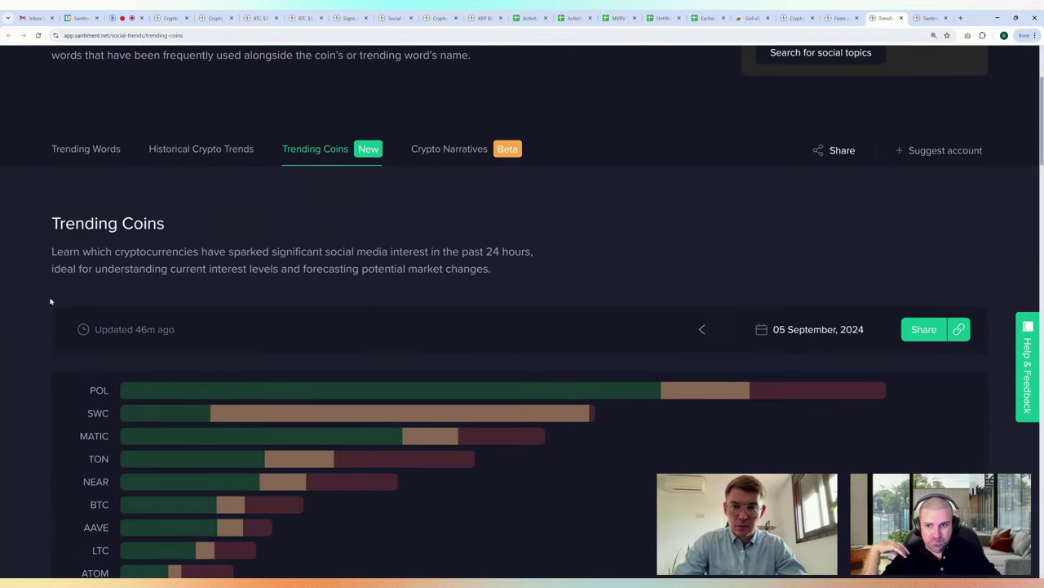
scroll(49, 302, "down", 5)
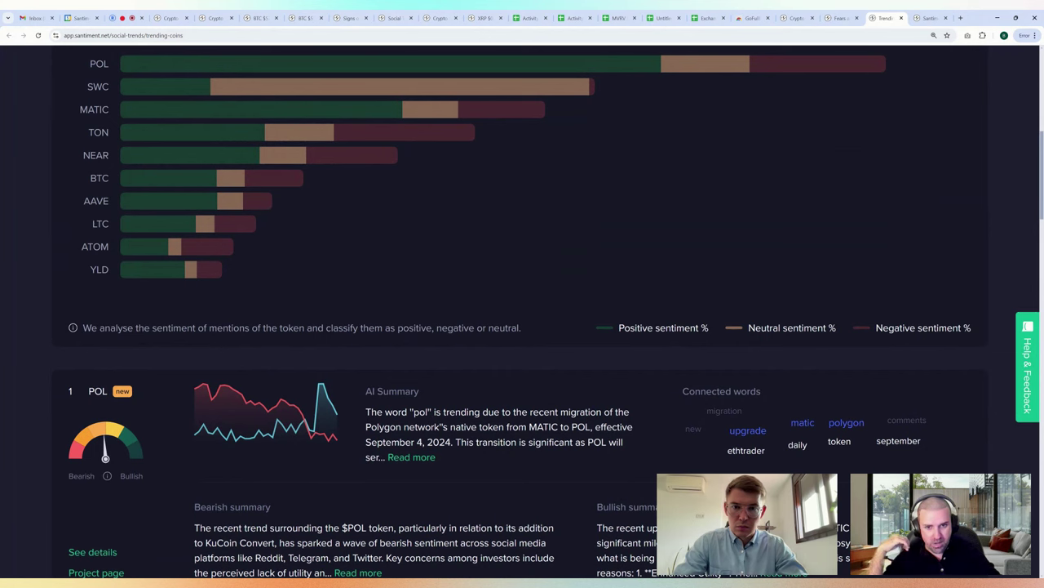
scroll(176, 329, "down", 5)
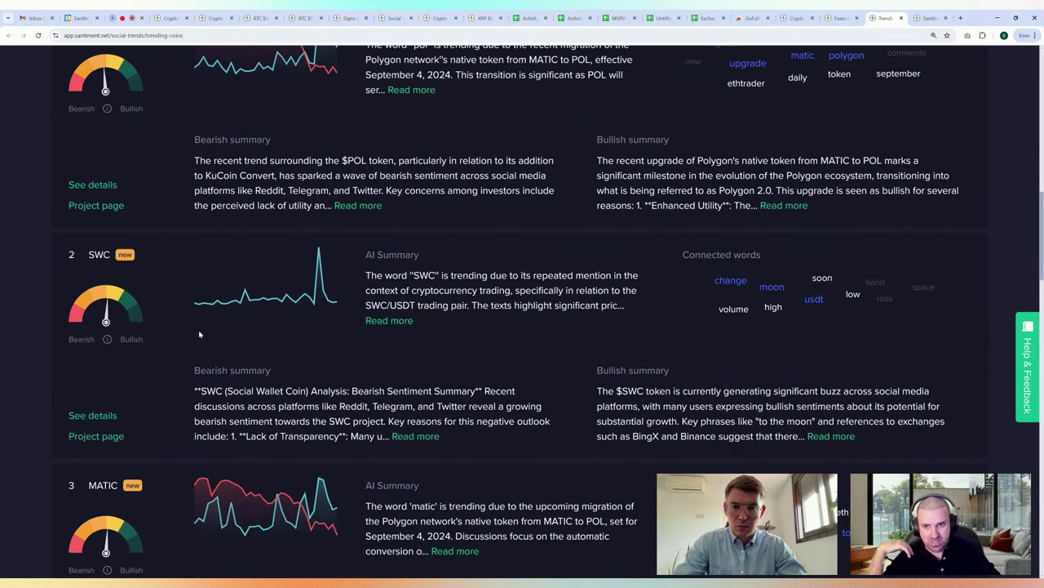
scroll(325, 377, "down", 1)
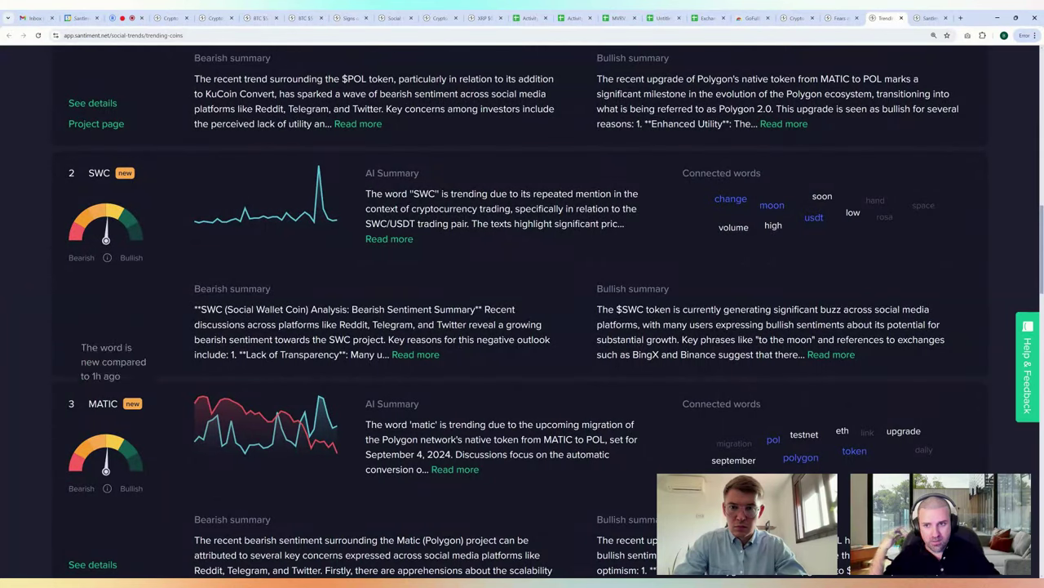
scroll(105, 405, "up", 3)
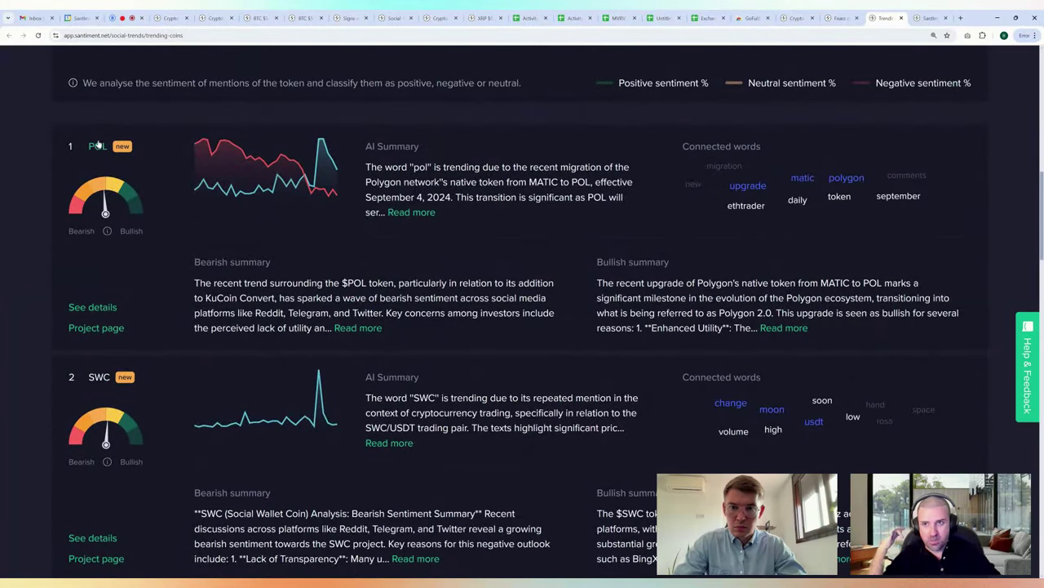
scroll(96, 490, "down", 2)
scroll(96, 490, "down", 2)
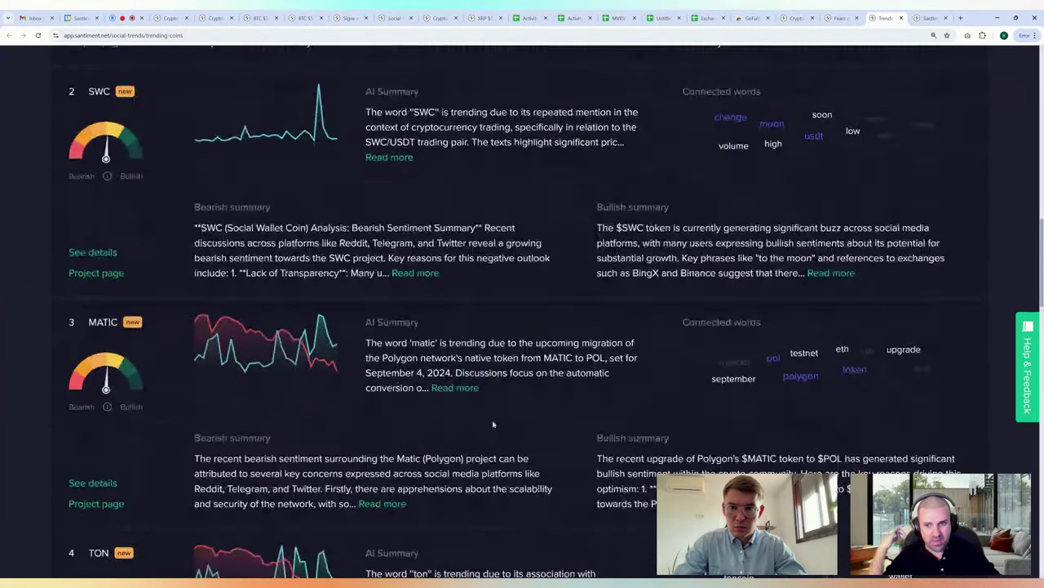
scroll(101, 159, "up", 3)
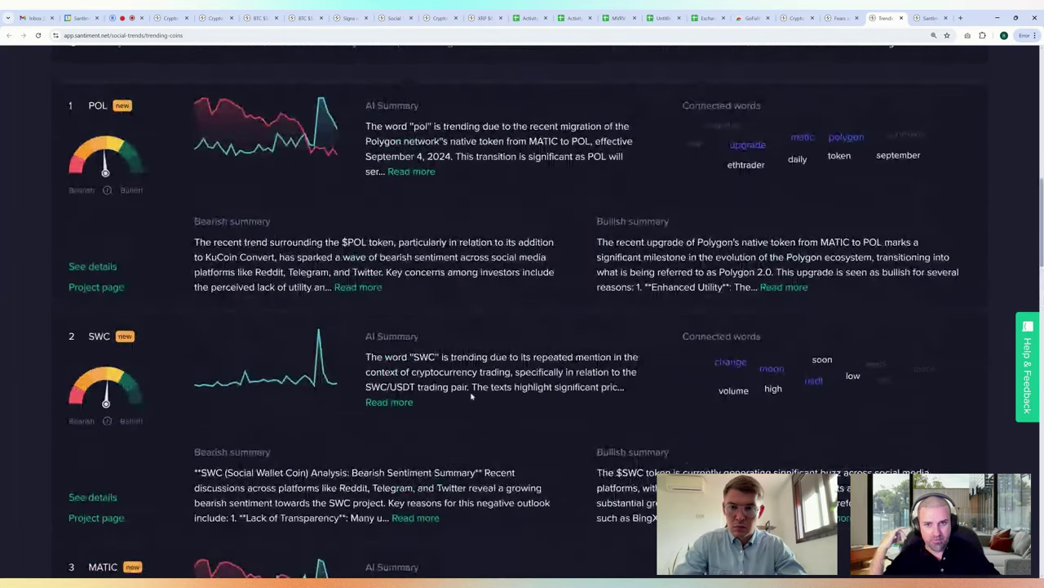
mouse_move(106, 190)
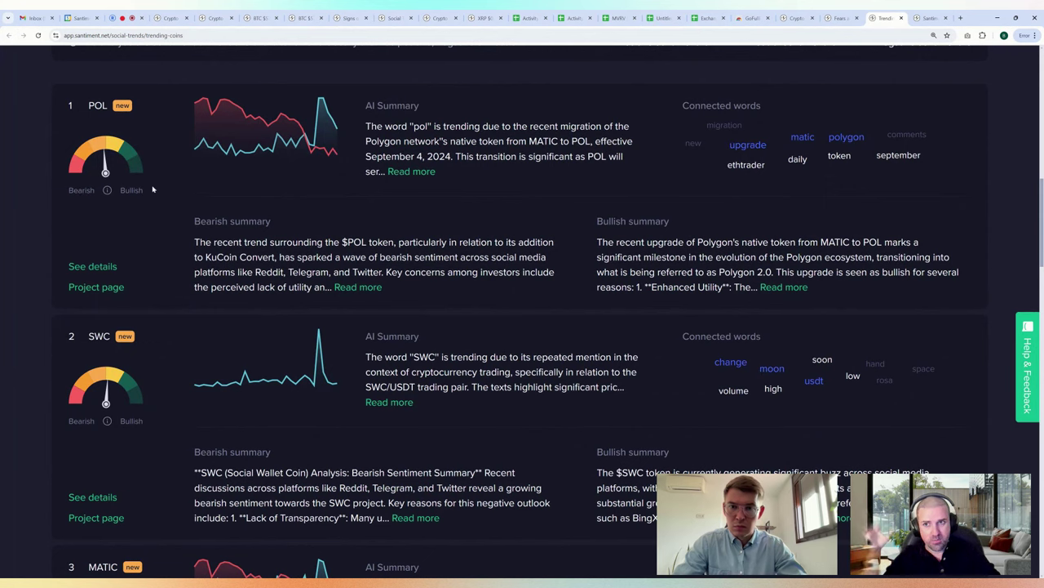
scroll(169, 197, "up", 12)
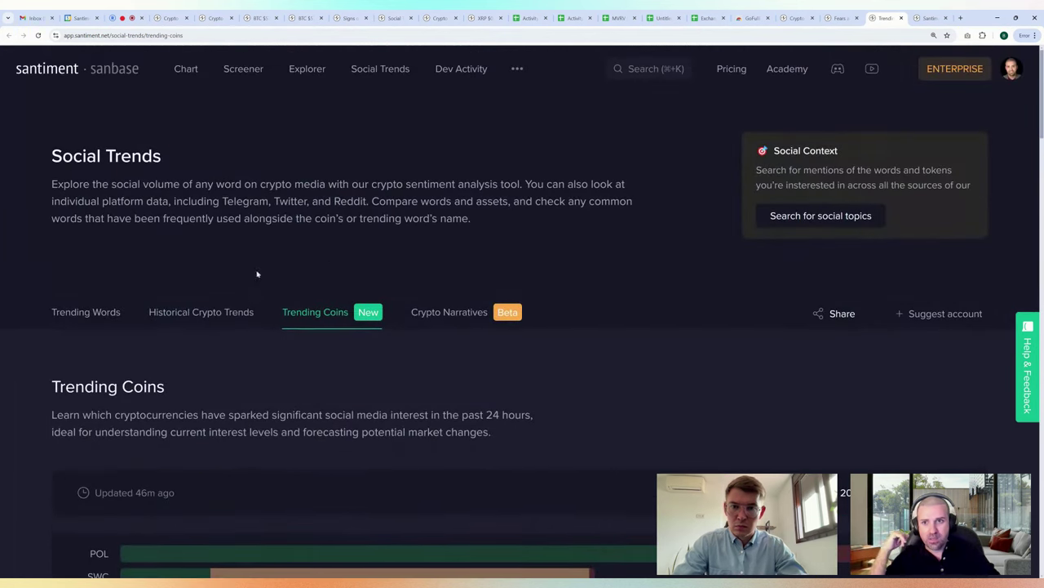
Step: Browse the Trending Words list, led by thursdaywordguess, rosa and hacked, with social dominance sum 15.4%
left_click(79, 312)
scroll(652, 141, "down", 4)
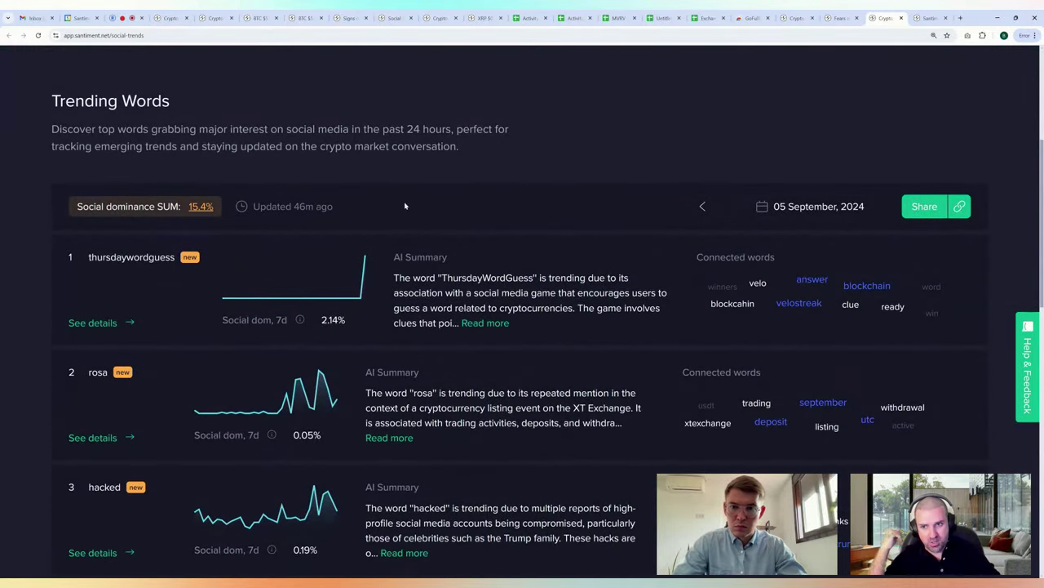
scroll(457, 214, "down", 2)
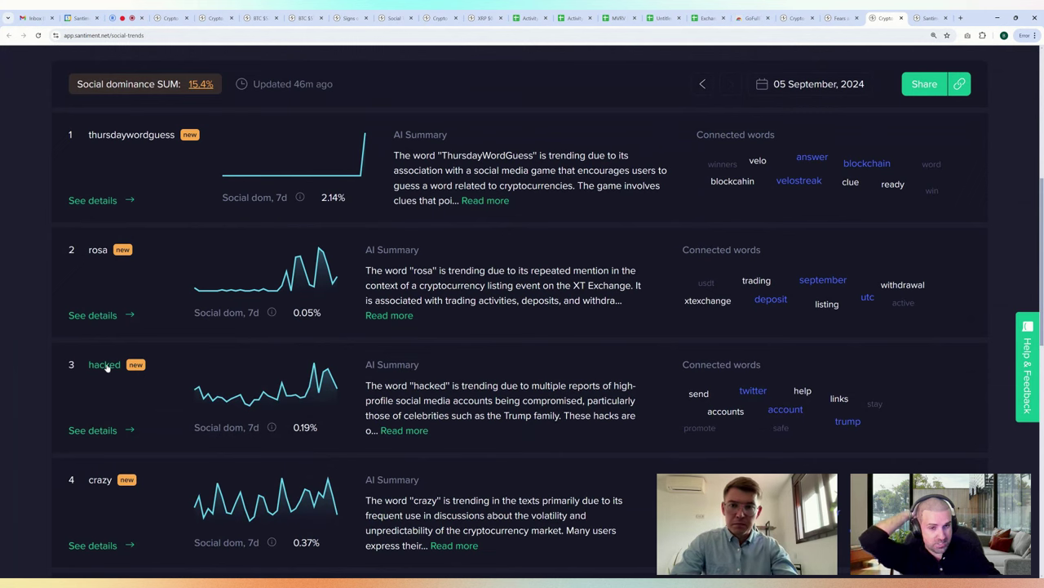
scroll(85, 353, "down", 5)
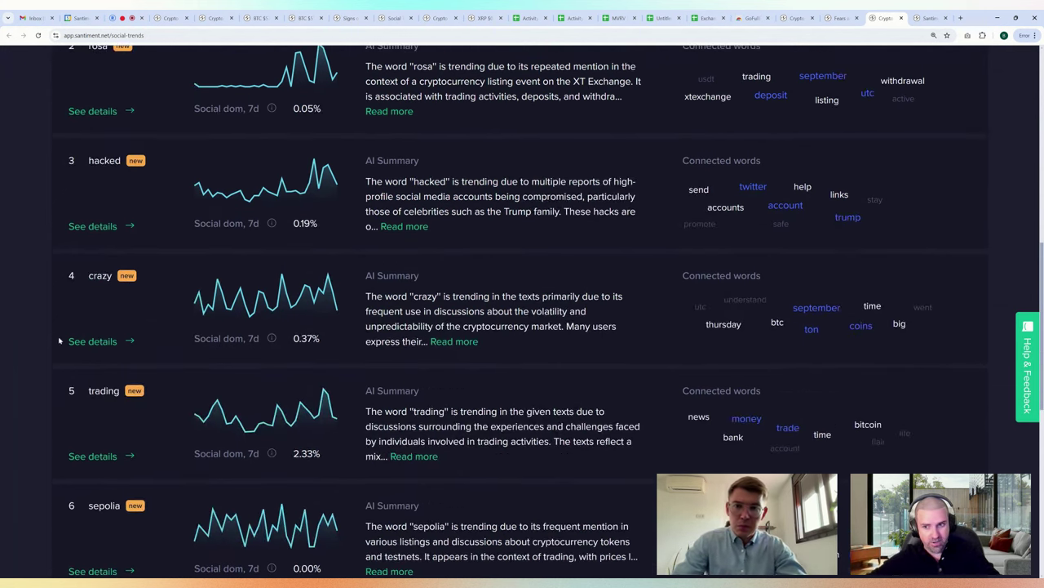
scroll(52, 337, "down", 7)
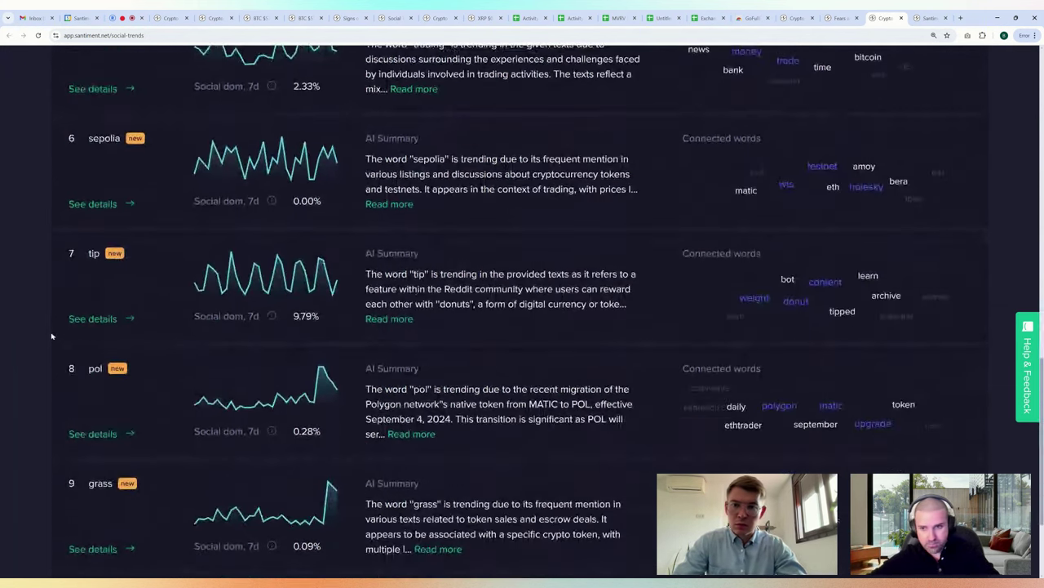
scroll(55, 337, "up", 13)
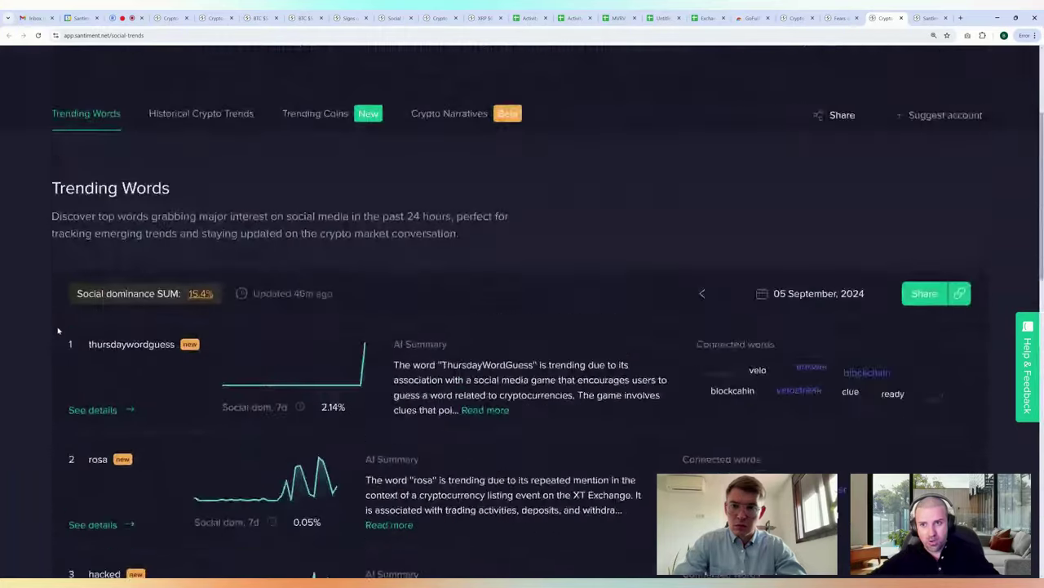
scroll(58, 331, "up", 1)
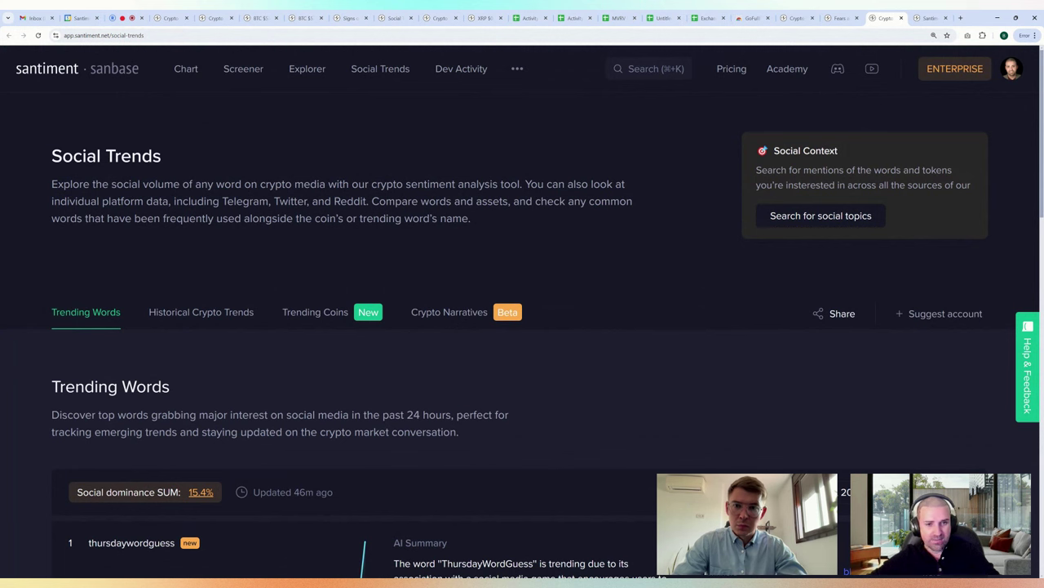
Step: View the Historical Crypto Trends charts for ETF, CPI, Inflation, Memecoins and AI overlaid on BTC/USD
left_click(190, 318)
scroll(555, 217, "down", 3)
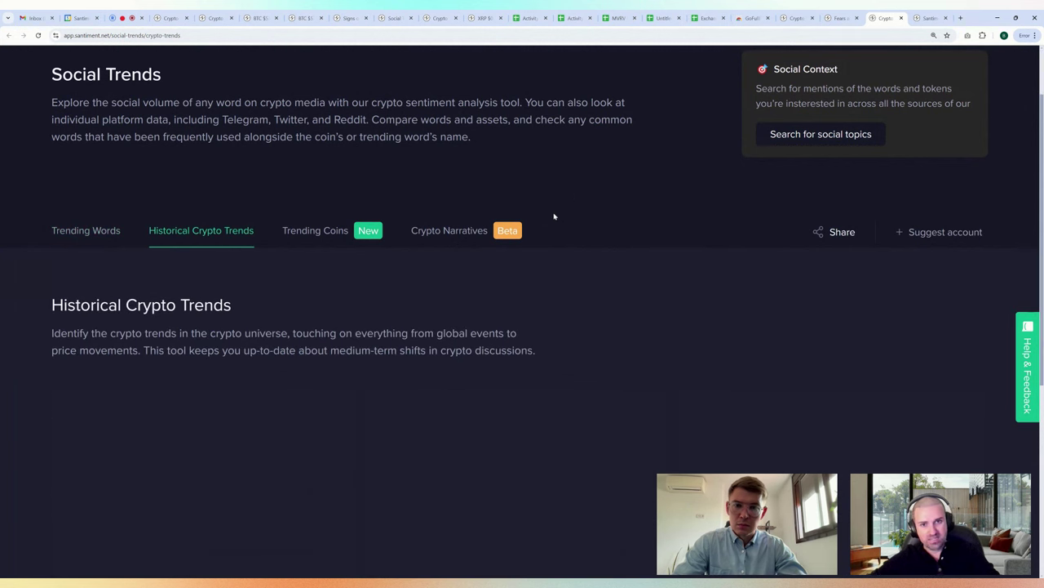
scroll(561, 167, "down", 2)
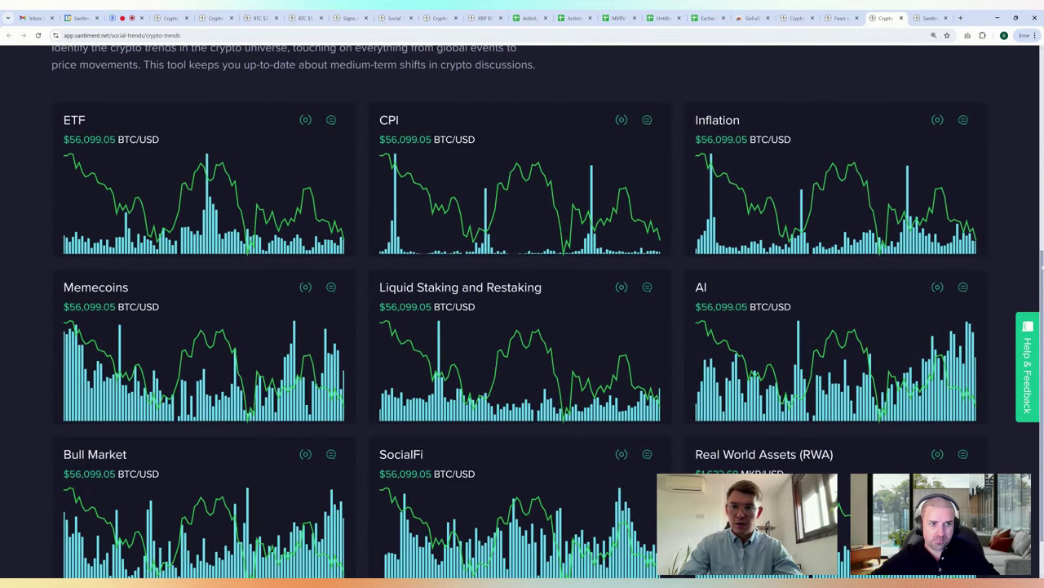
scroll(523, 310, "down", 1)
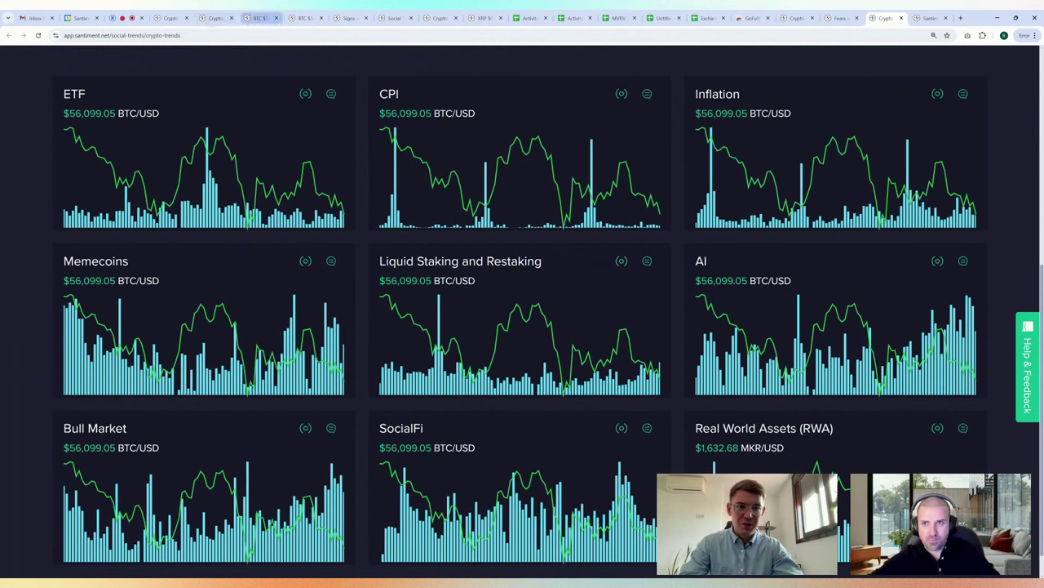
Step: Return to the Restream Studio broadcast for "Exploring Crypto 'Summer' with Sentiment"
key("ctrl+3")
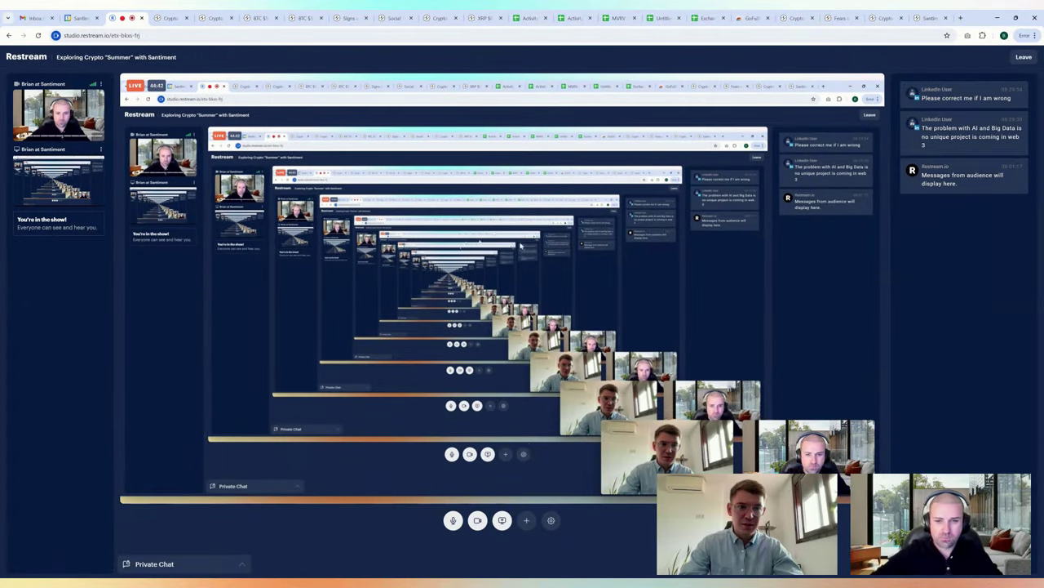